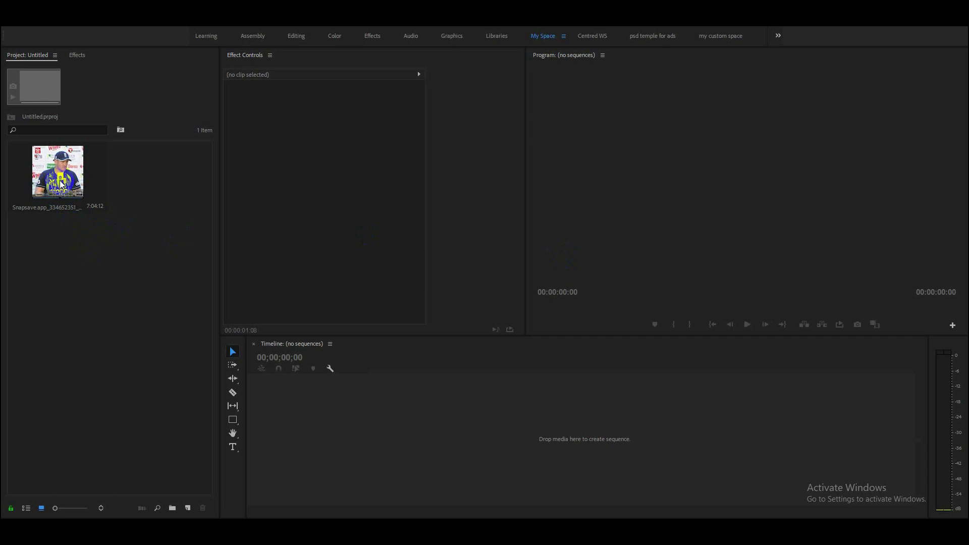
Step: Create a sequence from the press-conference clip and fit it in the Program monitor
{"action": "left_click", "coordinate": [102, 220]}
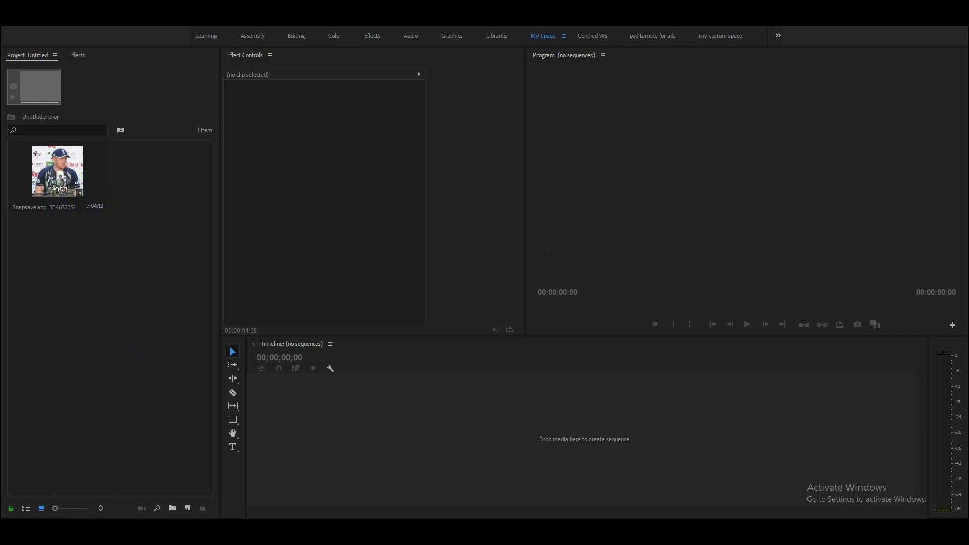
{"action": "left_click_drag", "start_coordinate": [100, 174], "coordinate": [190, 507]}
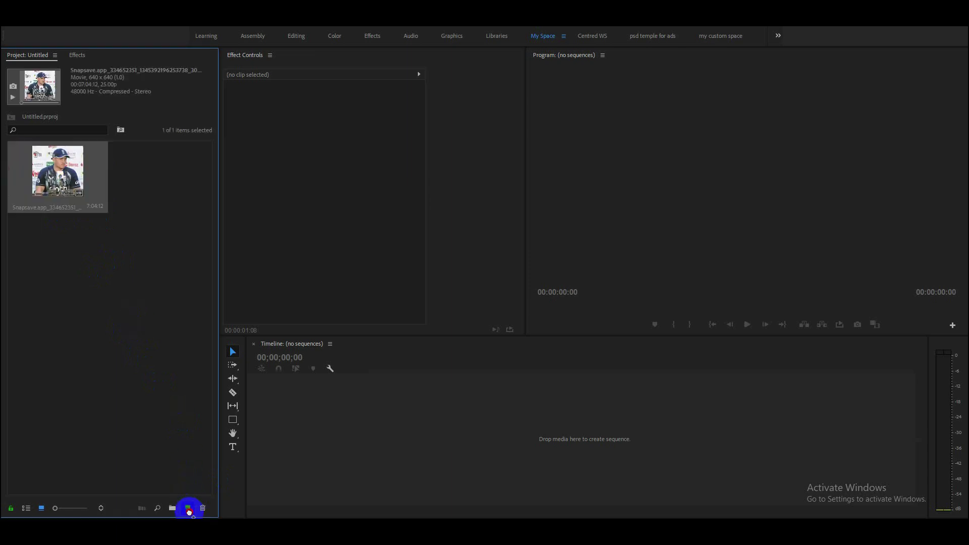
{"action": "left_click", "coordinate": [606, 292]}
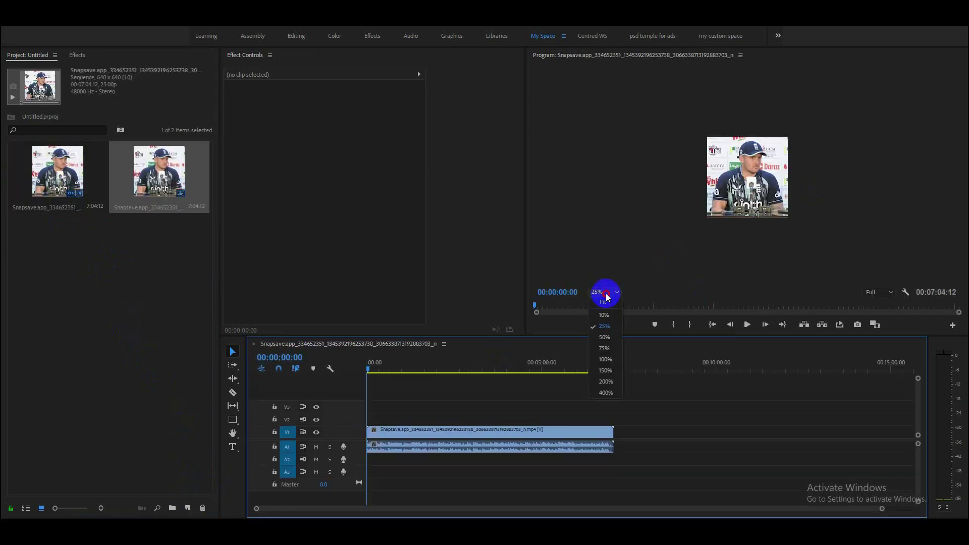
{"action": "left_click", "coordinate": [609, 304]}
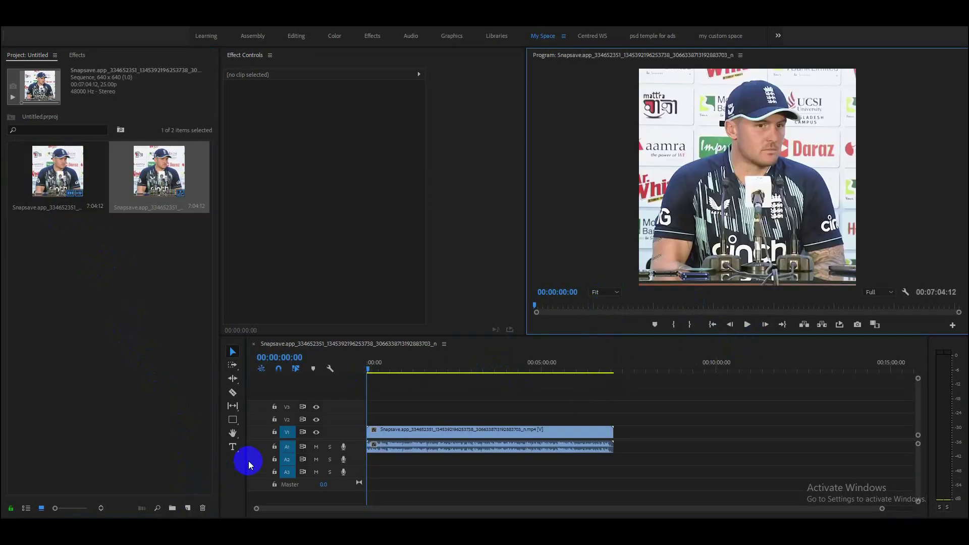
Step: Delete the clip's A1 audio and play the video-only sequence
{"action": "left_click", "coordinate": [425, 449]}
{"action": "key", "text": "Delete"}
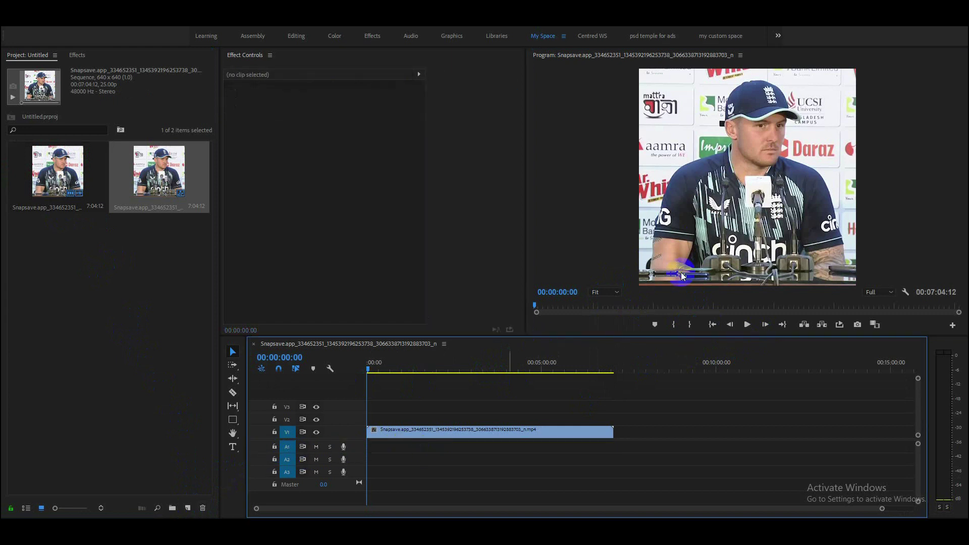
{"action": "left_click", "coordinate": [747, 324]}
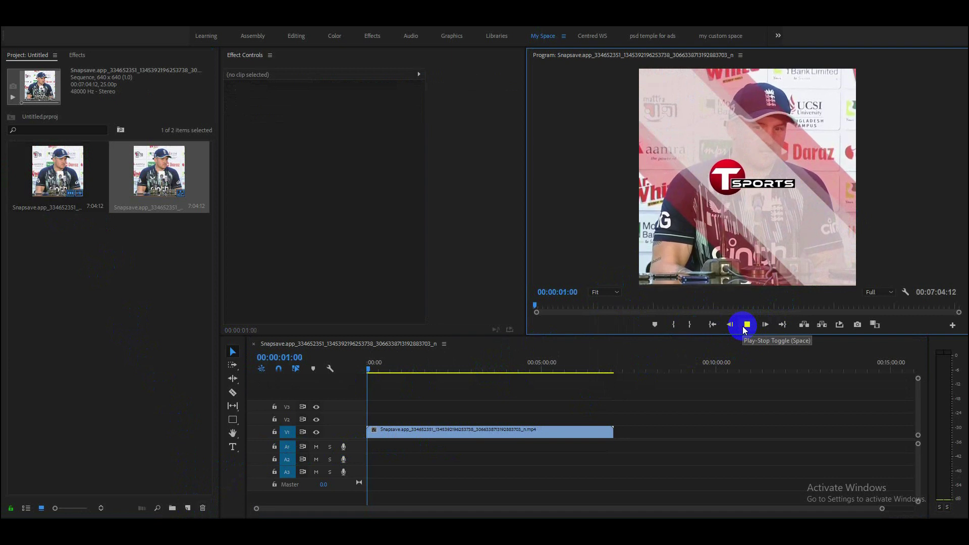
{"action": "left_click", "coordinate": [747, 324]}
{"action": "left_click_drag", "start_coordinate": [372, 364], "coordinate": [352, 371]}
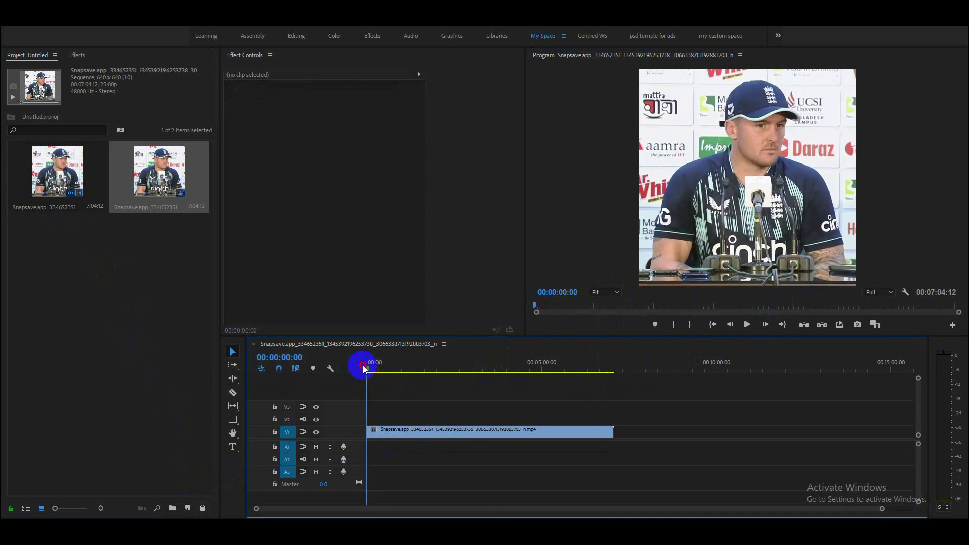
{"action": "left_click_drag", "start_coordinate": [352, 371], "coordinate": [353, 363]}
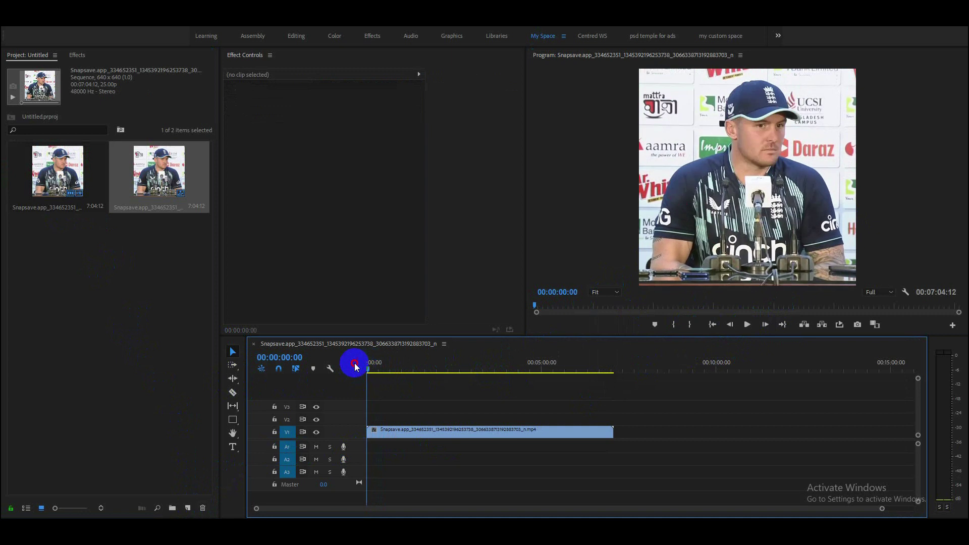
{"action": "left_click", "coordinate": [747, 325]}
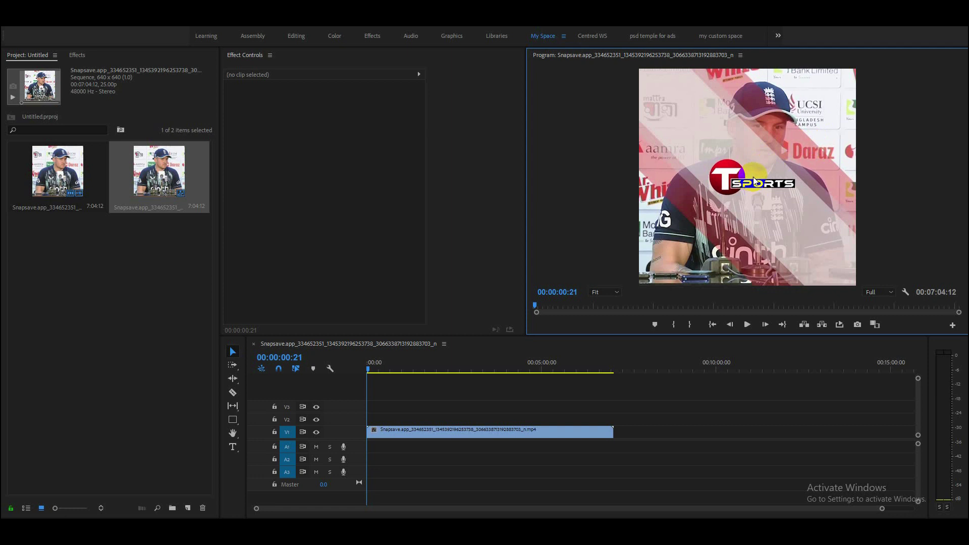
{"action": "left_click", "coordinate": [425, 305]}
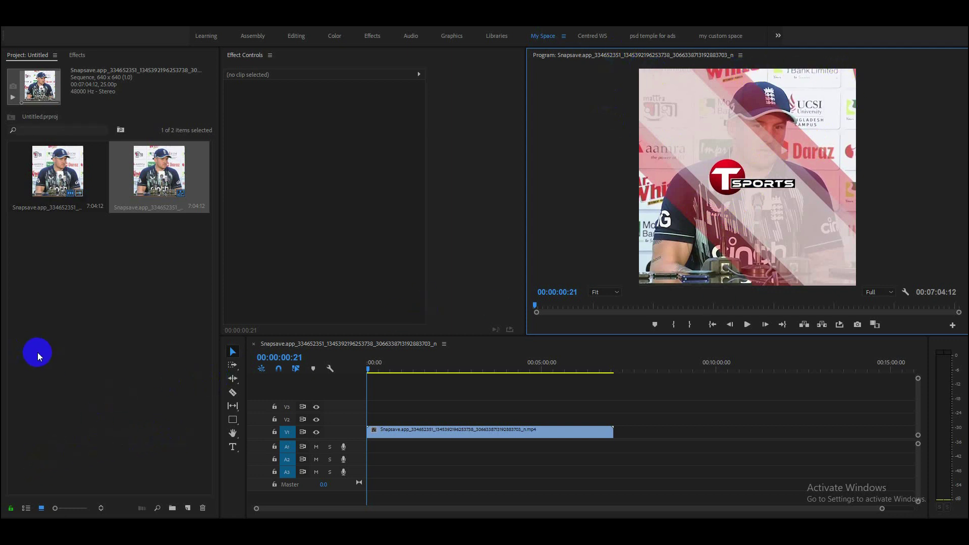
{"action": "key", "text": "ctrl+n"}
Step: Confirm the new Sequence 05, compare it with the press clip sequence, and return
{"action": "left_click", "coordinate": [573, 433]}
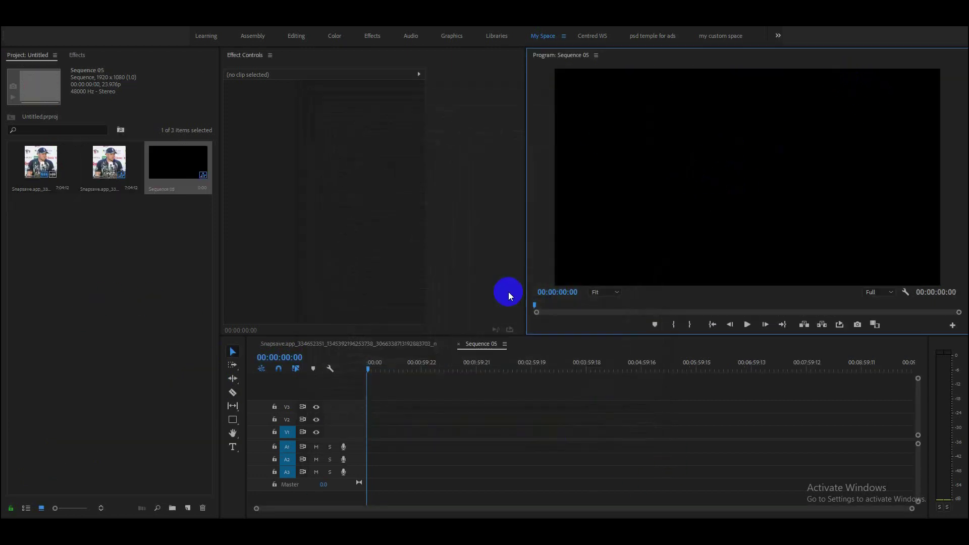
{"action": "left_click", "coordinate": [318, 343]}
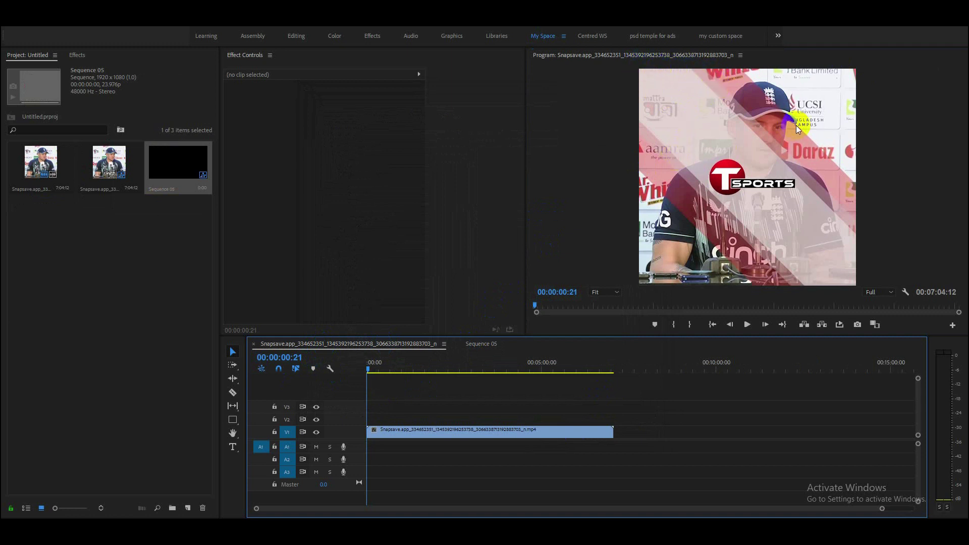
{"action": "left_click", "coordinate": [476, 343]}
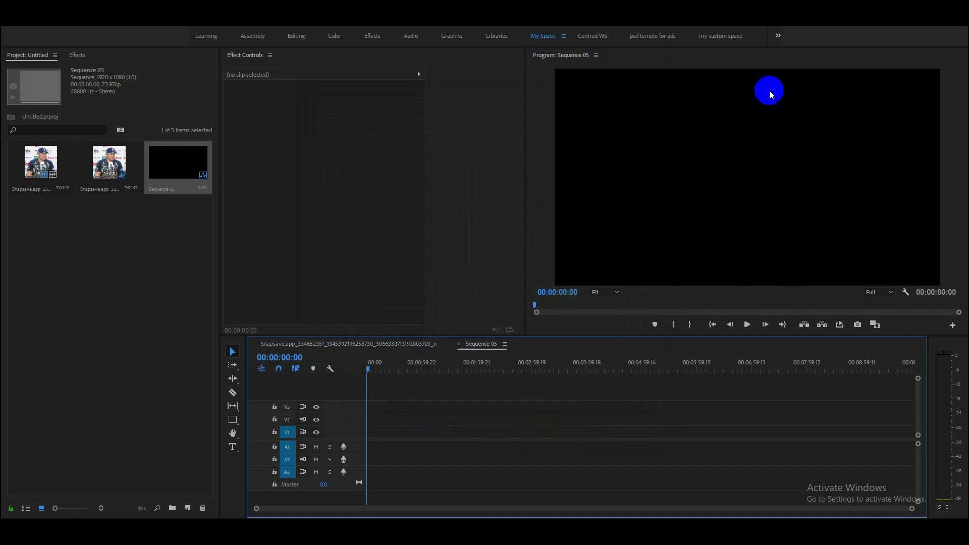
Step: Set the Program monitor zoom to 25% and choose the Rectangle tool
{"action": "left_click", "coordinate": [601, 293]}
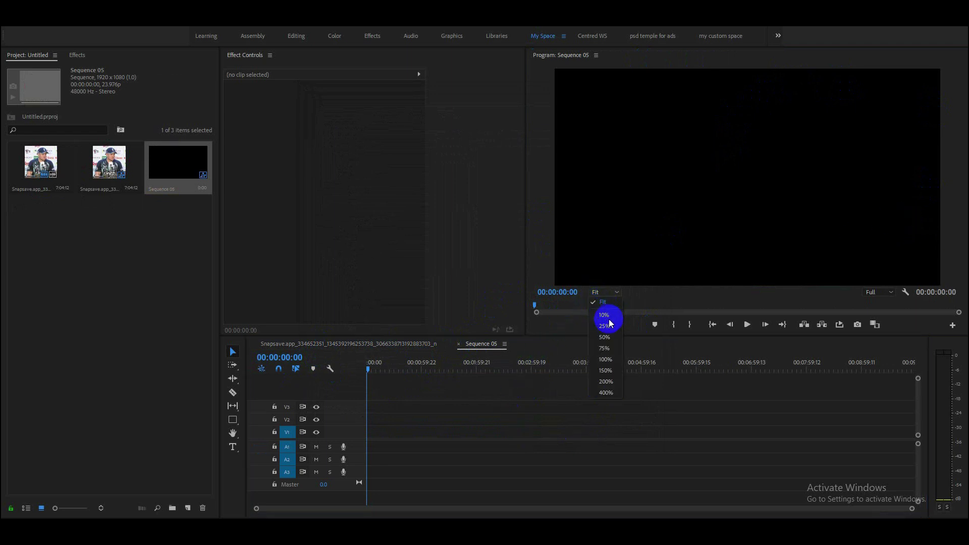
{"action": "left_click", "coordinate": [606, 327]}
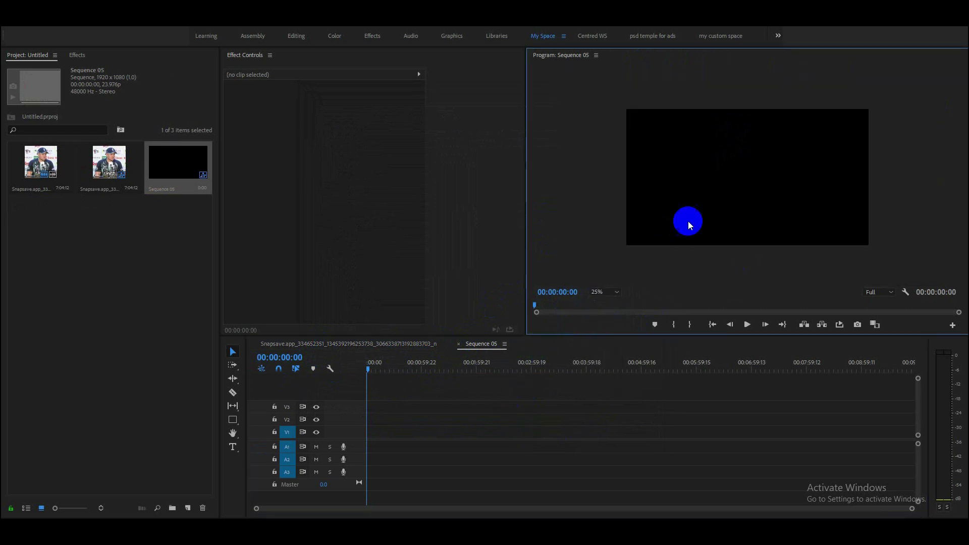
{"action": "left_click", "coordinate": [234, 421]}
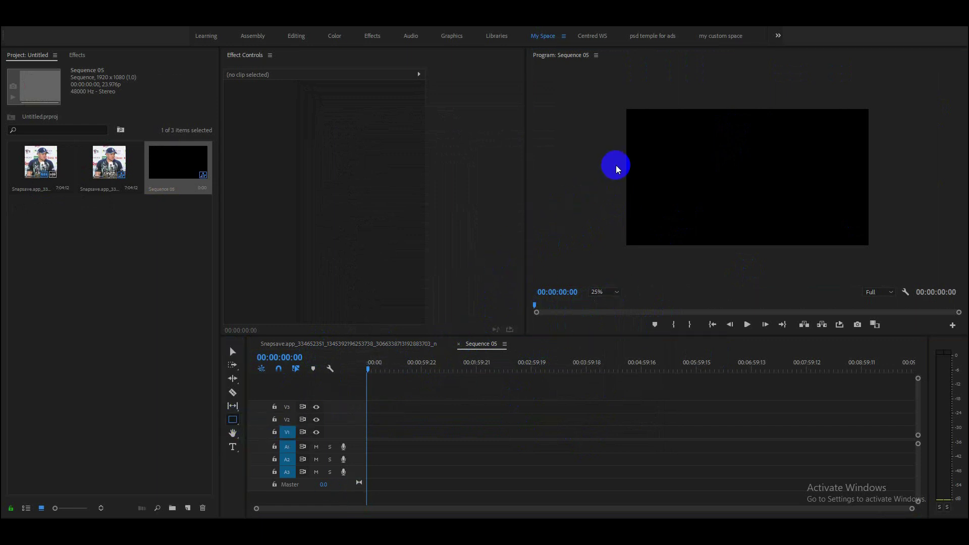
Step: Draw a wide rectangle across the middle of the frame and fill it white
{"action": "left_click", "coordinate": [638, 163]}
{"action": "mouse_move", "coordinate": [638, 163]}
{"action": "left_mouse_down"}
{"action": "mouse_move", "coordinate": [956, 198]}
{"action": "mouse_move", "coordinate": [944, 195]}
{"action": "left_mouse_up"}
{"action": "left_click", "coordinate": [271, 280]}
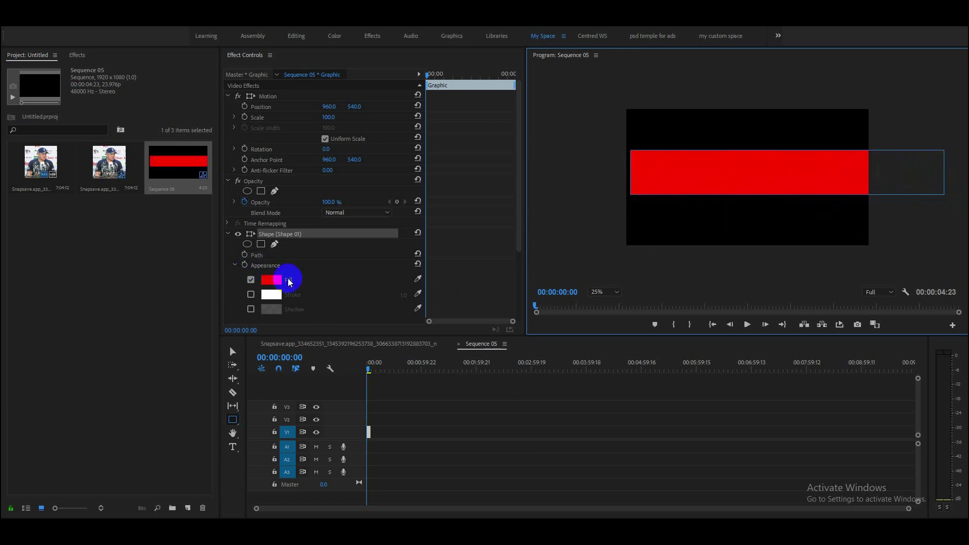
{"action": "left_click_drag", "start_coordinate": [400, 359], "coordinate": [372, 361]}
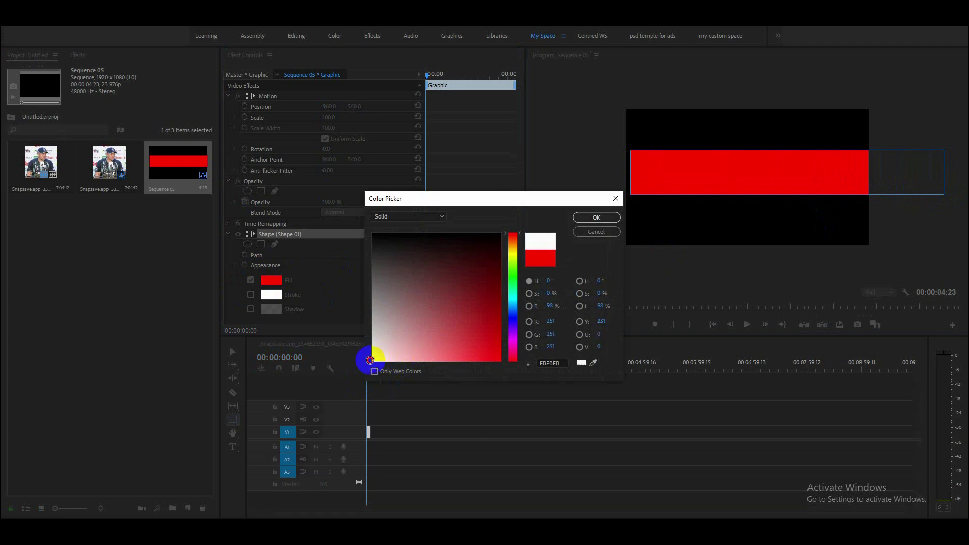
{"action": "left_click", "coordinate": [617, 217]}
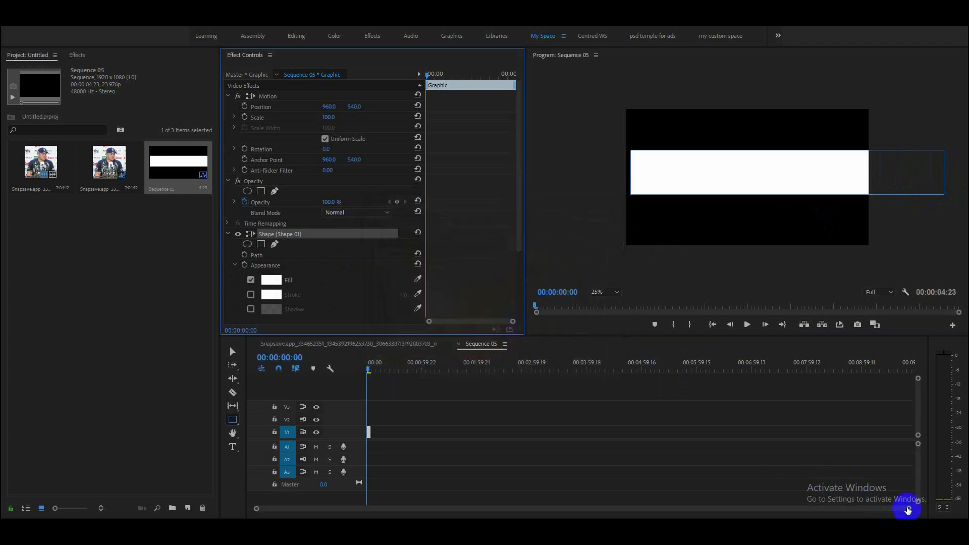
Step: Zoom the timeline to about 15 seconds and select the graphic's motion properties
{"action": "left_click_drag", "start_coordinate": [908, 509], "coordinate": [280, 508]}
{"action": "key", "text": "minus"}
{"action": "key", "text": "minus"}
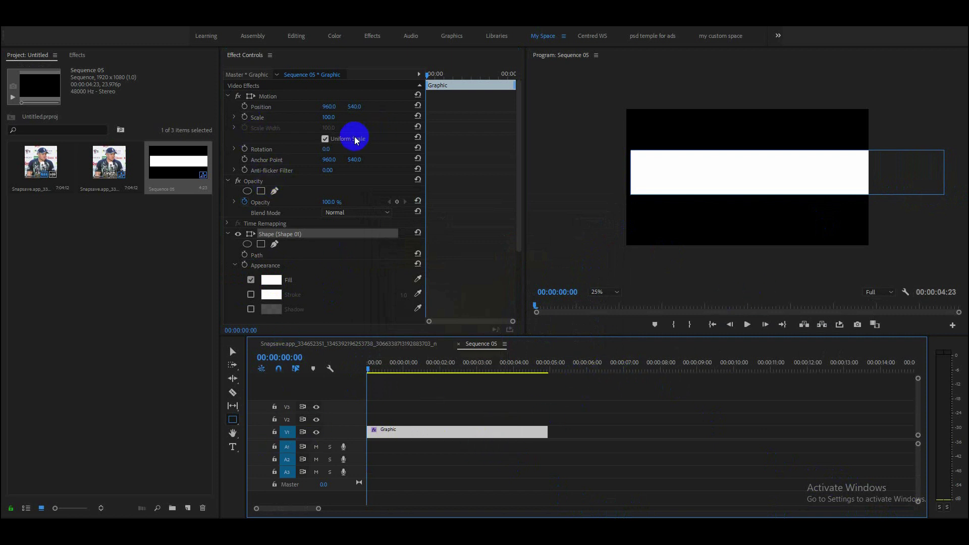
{"action": "left_click", "coordinate": [268, 96]}
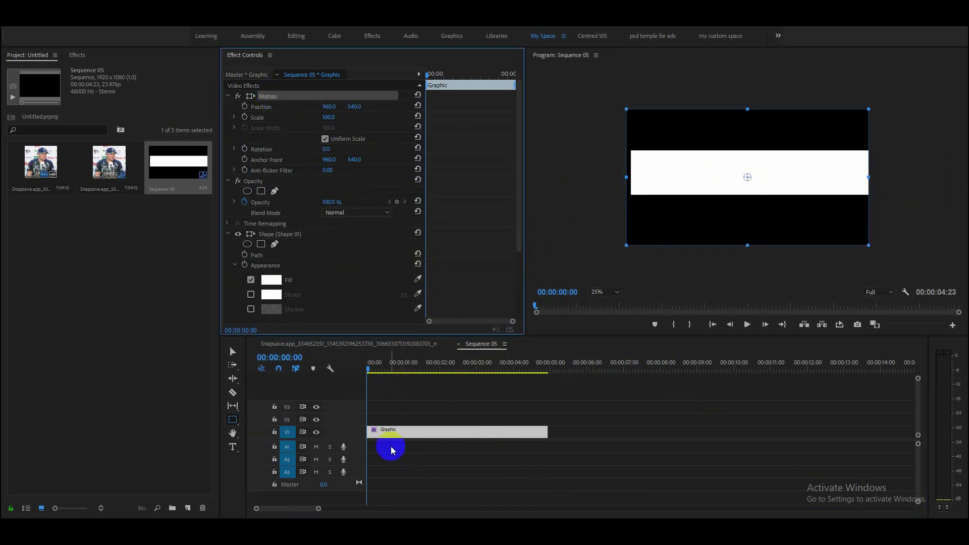
Step: With the Selection tool, stretch the bar's left edge out to the frame edge
{"action": "left_click", "coordinate": [275, 246]}
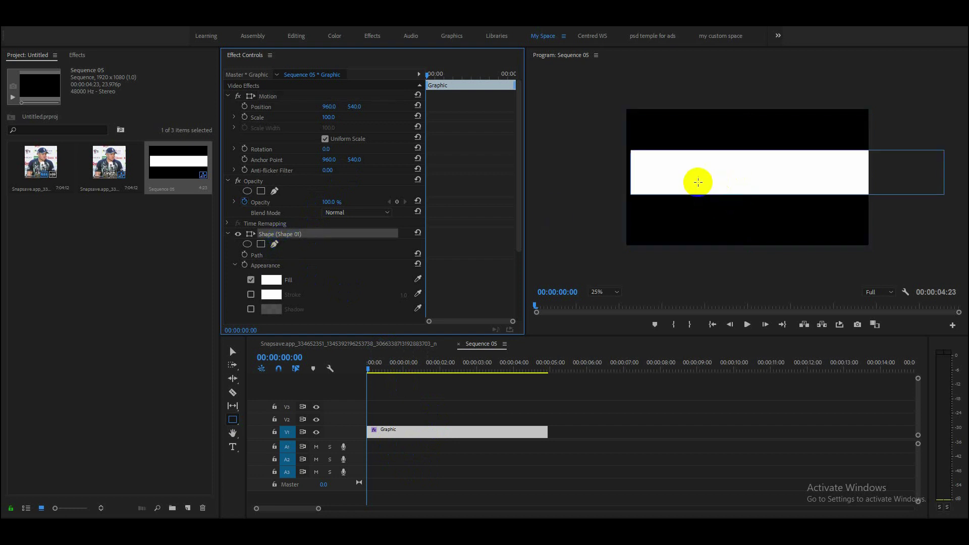
{"action": "left_click", "coordinate": [233, 352]}
{"action": "left_click_drag", "start_coordinate": [629, 176], "coordinate": [627, 173]}
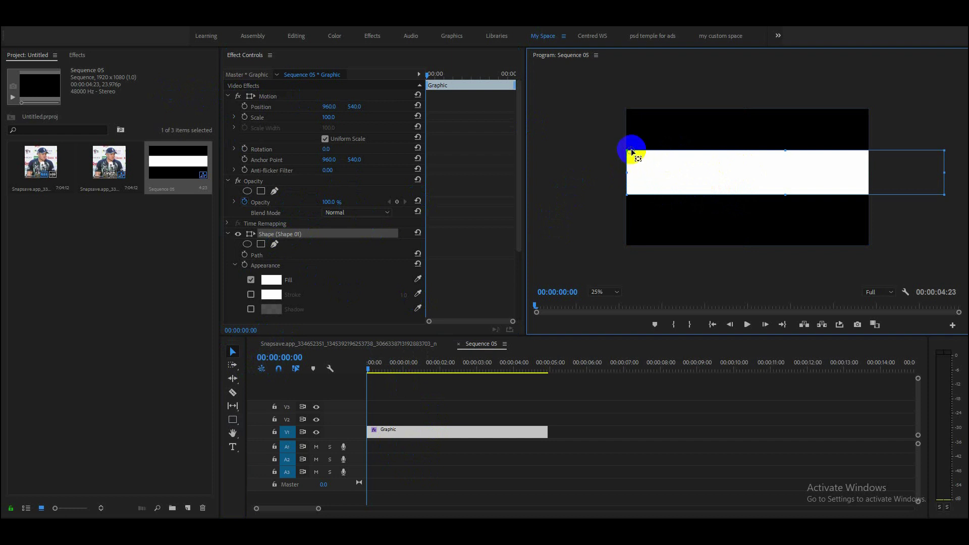
{"action": "left_click", "coordinate": [786, 172]}
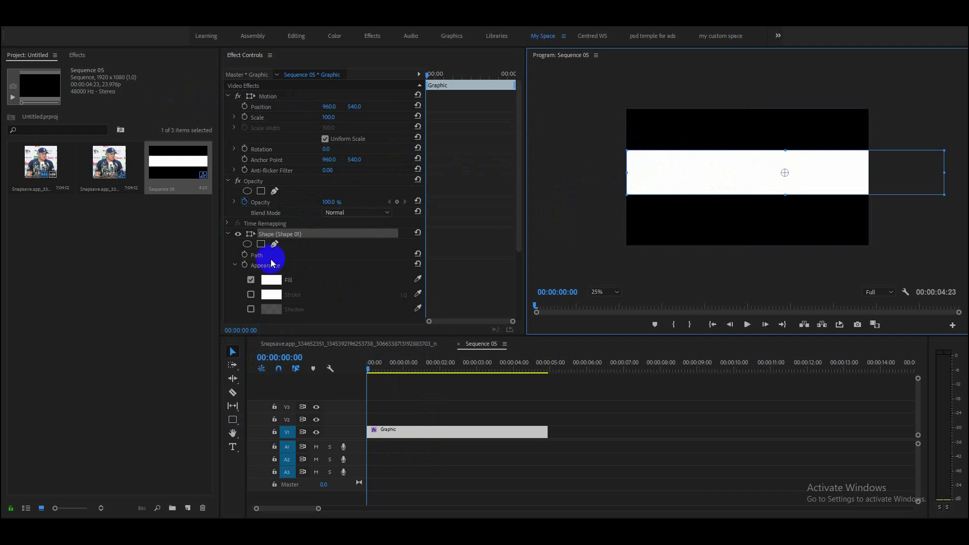
Step: Rotate the bar to 29°, shift it slightly left and up, and unlink its scale
{"action": "left_click", "coordinate": [325, 148]}
{"action": "left_click_drag", "start_coordinate": [325, 148], "coordinate": [338, 139]}
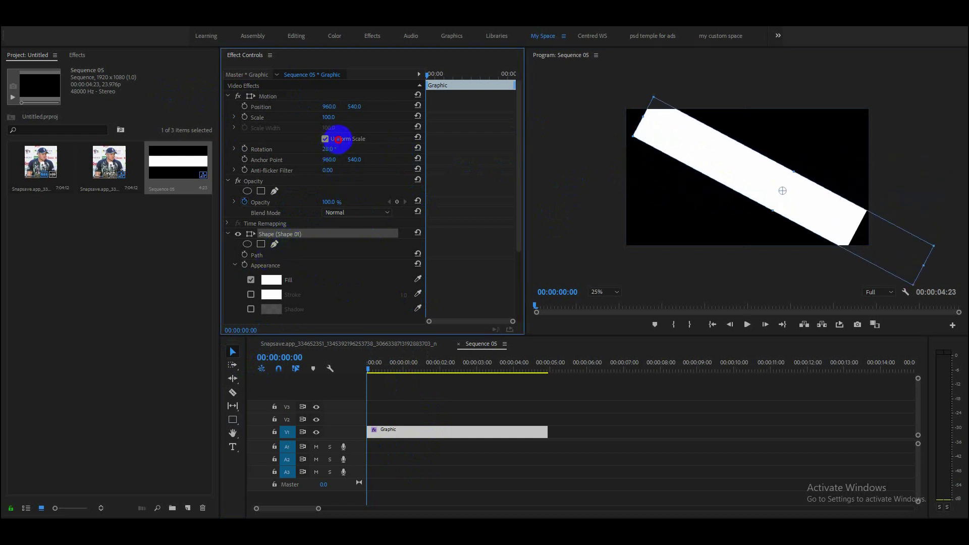
{"action": "left_click_drag", "start_coordinate": [338, 139], "coordinate": [335, 139]}
{"action": "left_click_drag", "start_coordinate": [752, 183], "coordinate": [715, 170]}
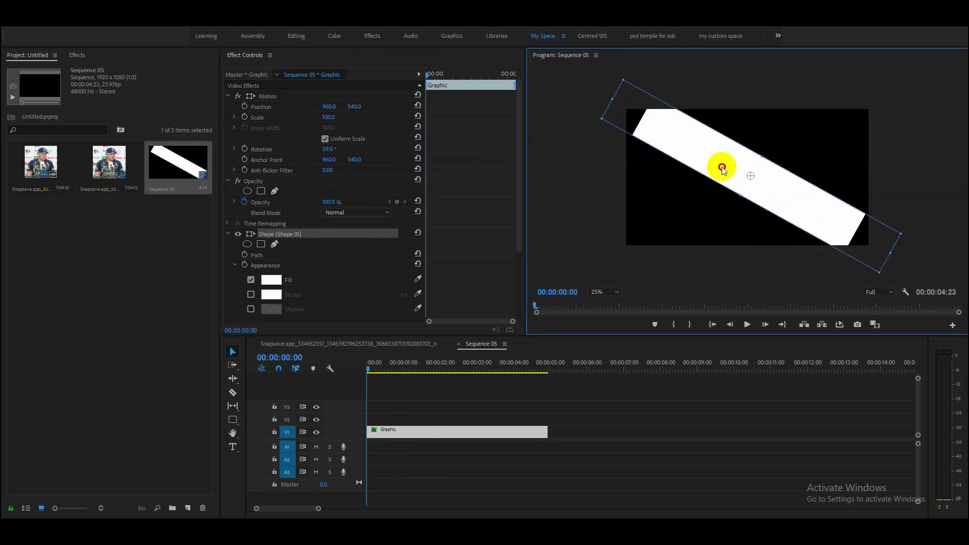
{"action": "left_click", "coordinate": [325, 139]}
Step: Widen the bar to about 124 width scale and try reshaping it in the preview
{"action": "mouse_move", "coordinate": [327, 117]}
{"action": "left_mouse_down"}
{"action": "mouse_move", "coordinate": [337, 114]}
{"action": "mouse_move", "coordinate": [326, 109]}
{"action": "left_mouse_up"}
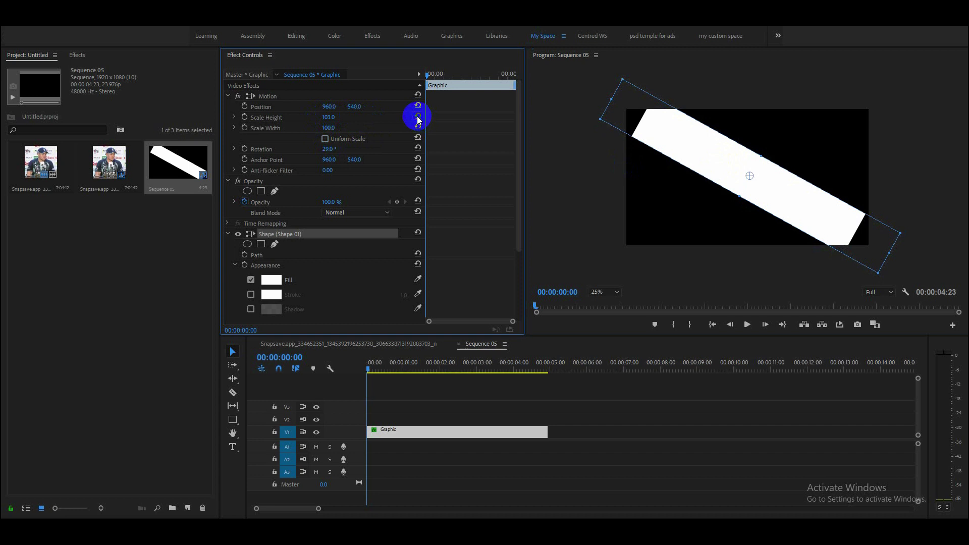
{"action": "left_click_drag", "start_coordinate": [327, 128], "coordinate": [340, 127]}
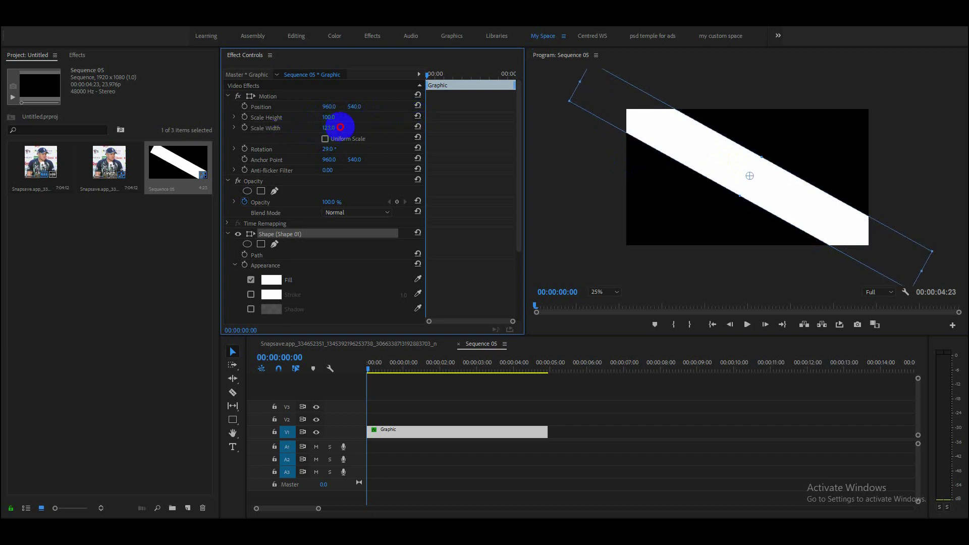
{"action": "left_click", "coordinate": [764, 190]}
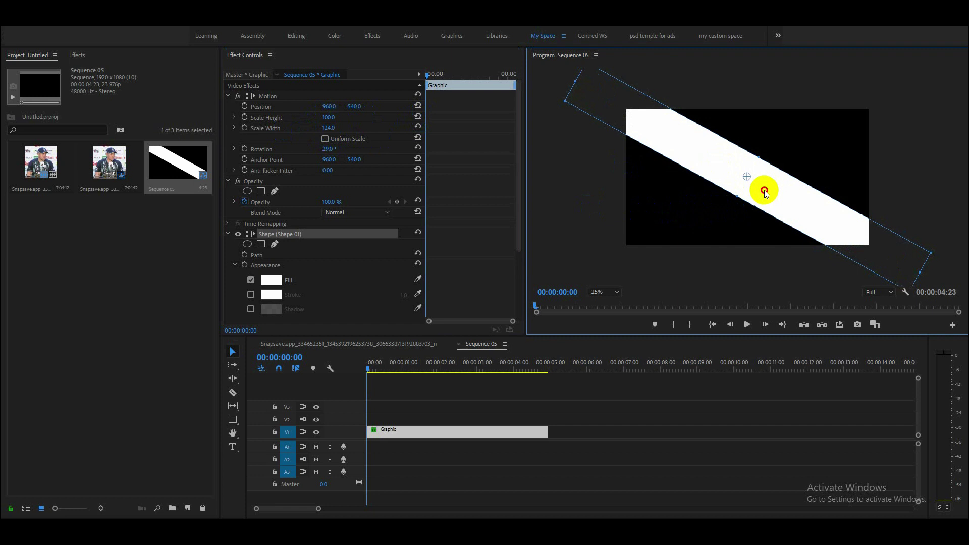
{"action": "left_click", "coordinate": [757, 154]}
{"action": "left_click_drag", "start_coordinate": [747, 177], "coordinate": [747, 174]}
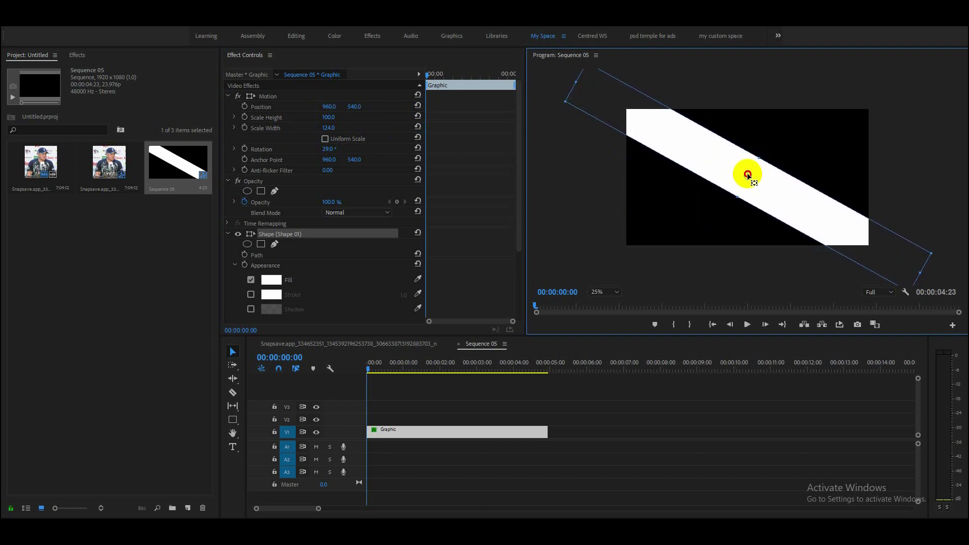
{"action": "left_click", "coordinate": [706, 180]}
{"action": "left_click_drag", "start_coordinate": [749, 177], "coordinate": [749, 176]}
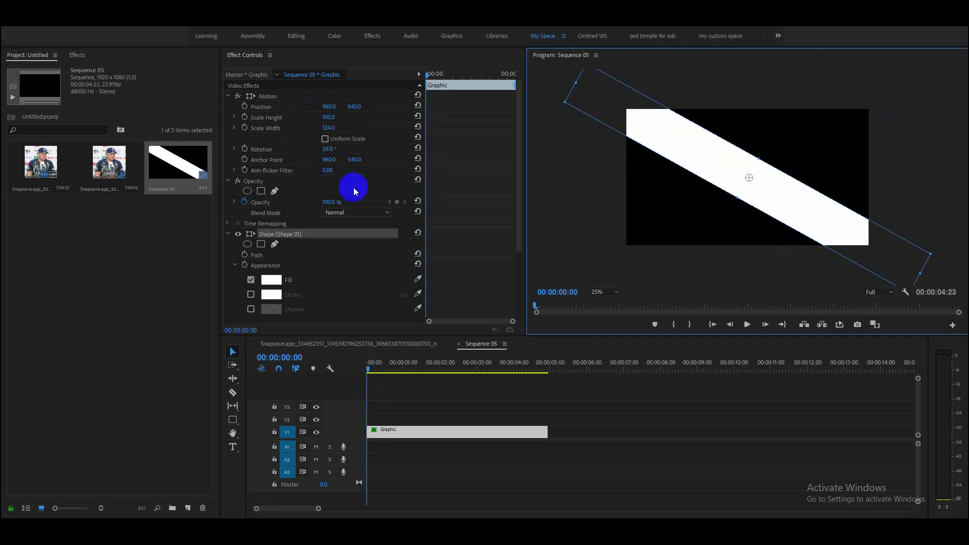
Step: Reset the stripe's Scale Height to 100 and enable its keyframe stopwatch
{"action": "left_click_drag", "start_coordinate": [328, 118], "coordinate": [318, 131]}
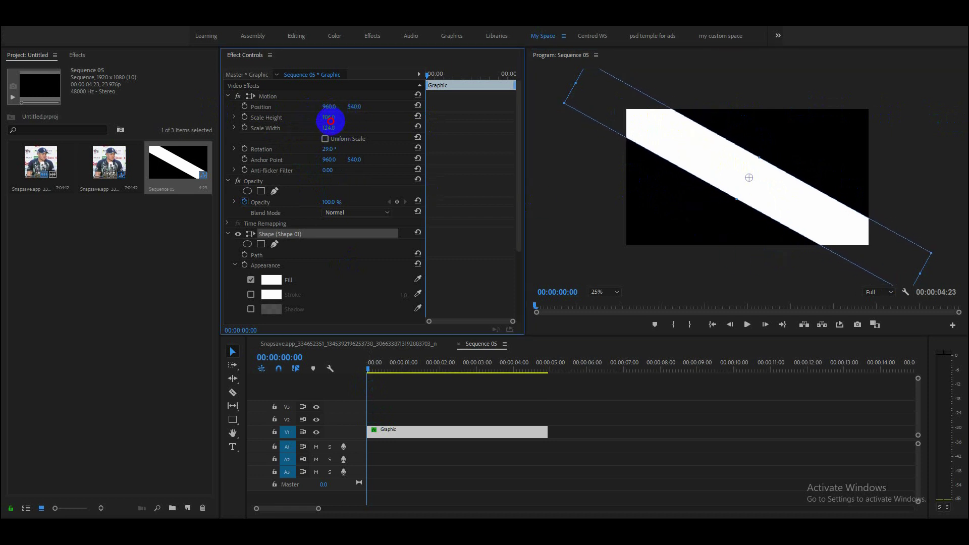
{"action": "left_click_drag", "start_coordinate": [318, 131], "coordinate": [328, 119]}
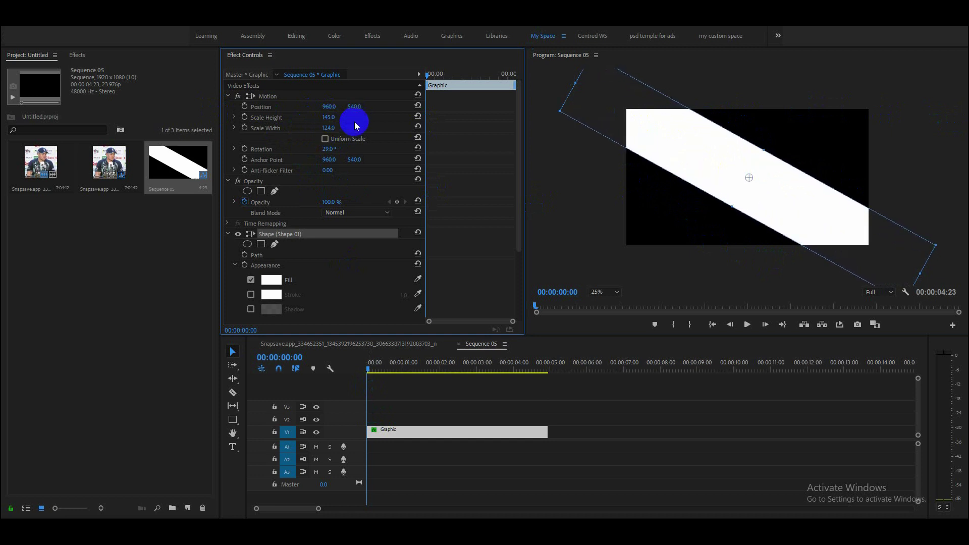
{"action": "left_click", "coordinate": [418, 117]}
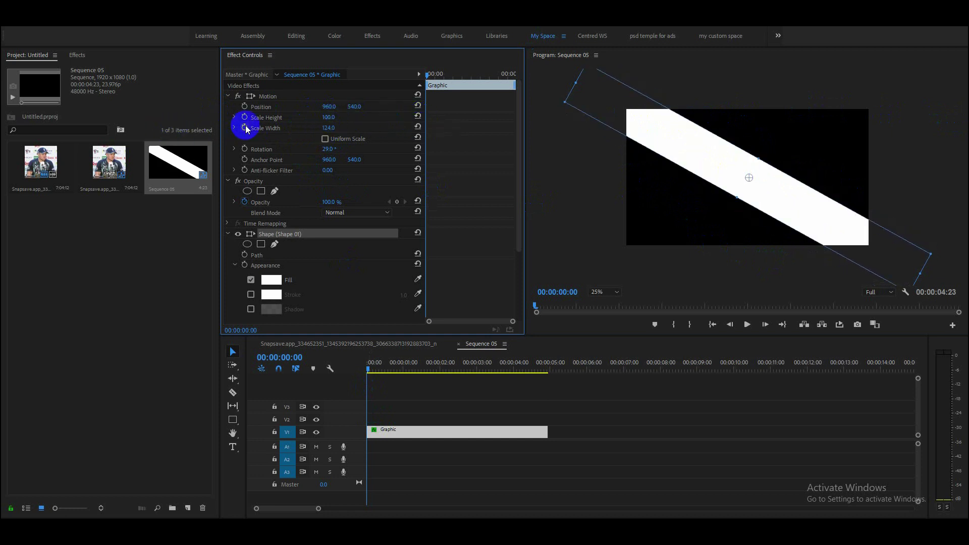
{"action": "left_click", "coordinate": [244, 117]}
{"action": "left_click", "coordinate": [302, 357]}
{"action": "type", "text": "16"}
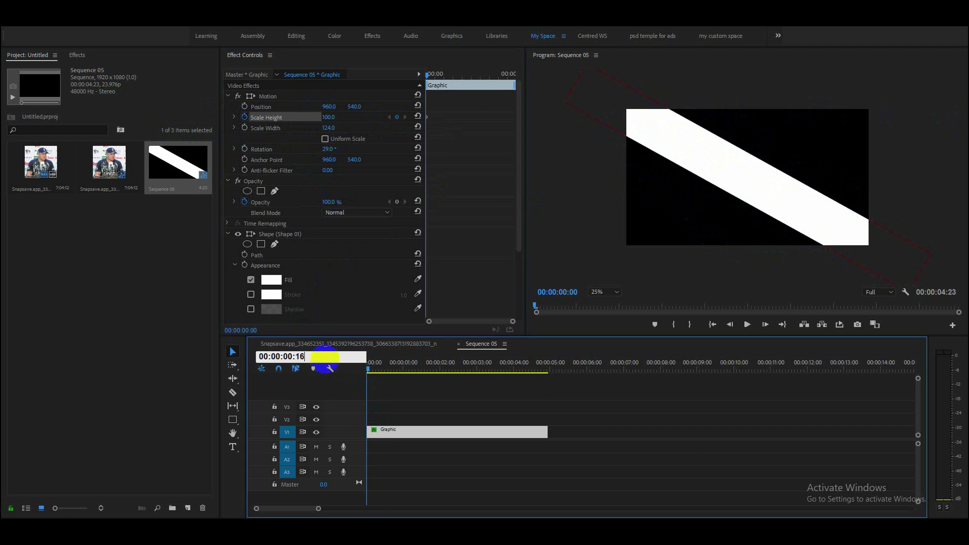
Step: Keyframe Scale Height at 100 on frame 16 and 0 at the first frame, then preview
{"action": "key", "text": "Return"}
{"action": "left_click", "coordinate": [397, 117]}
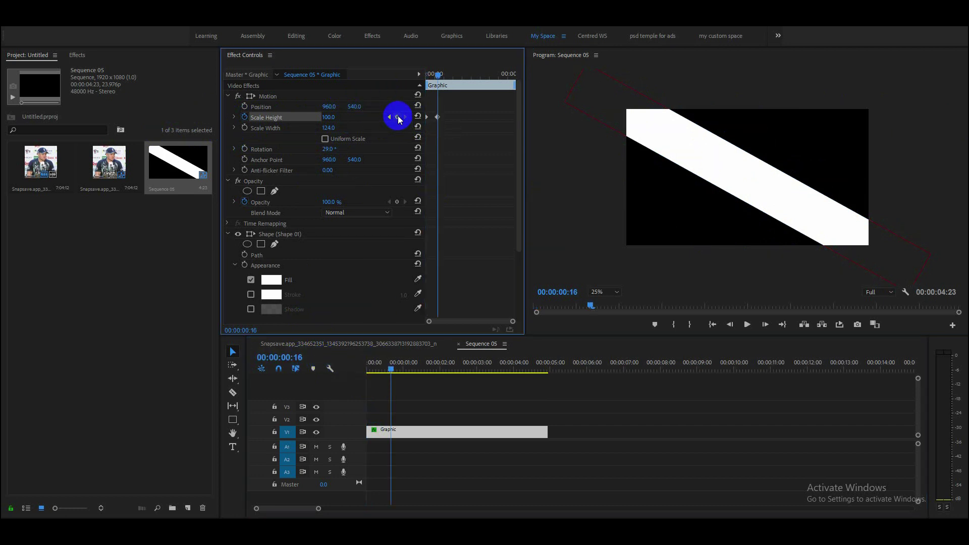
{"action": "left_click", "coordinate": [390, 117]}
{"action": "left_click", "coordinate": [331, 117]}
{"action": "type", "text": "0"}
{"action": "key", "text": "Return"}
{"action": "key", "text": "space"}
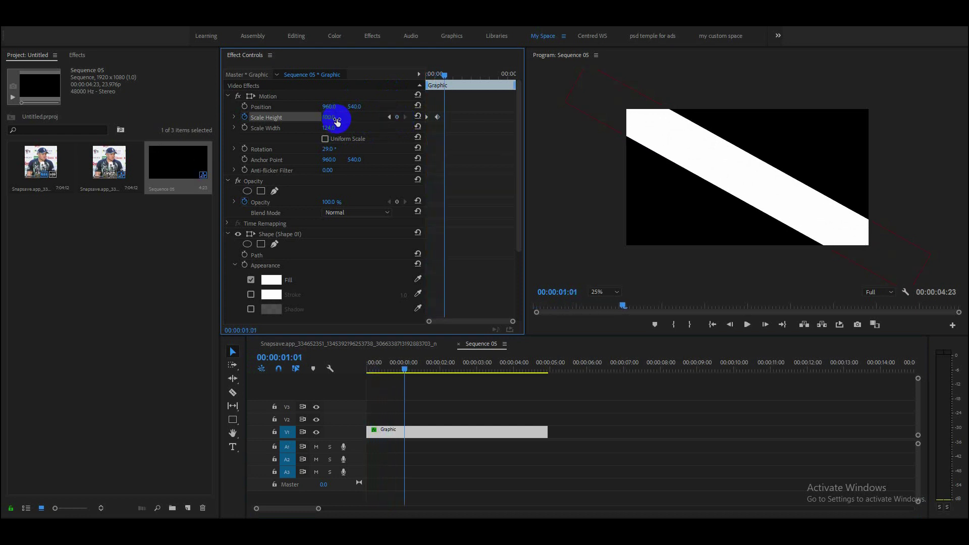
Step: Play the press clip sequence from its start for comparison, then return to Sequence 05
{"action": "left_click_drag", "start_coordinate": [512, 321], "coordinate": [490, 319]}
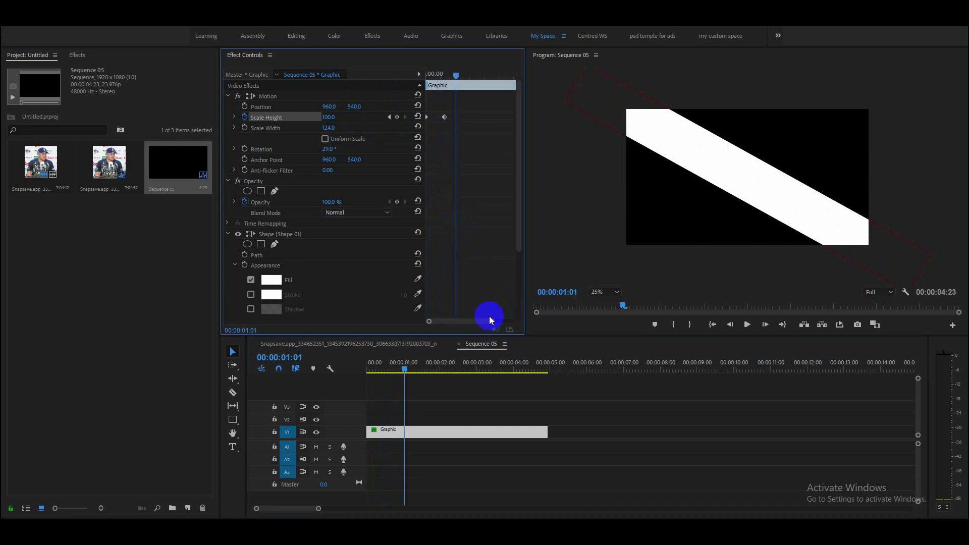
{"action": "left_click", "coordinate": [324, 343]}
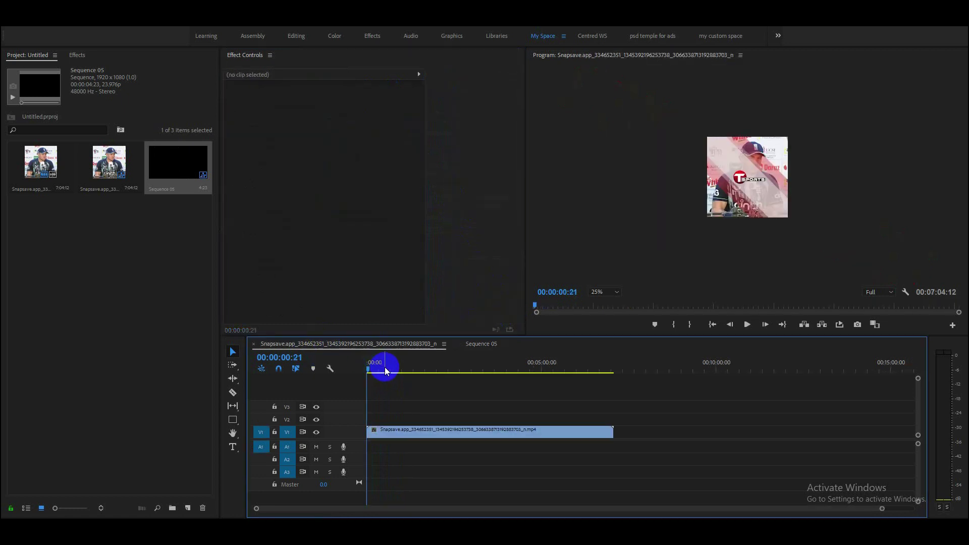
{"action": "left_click_drag", "start_coordinate": [367, 370], "coordinate": [341, 370]}
{"action": "key", "text": "space"}
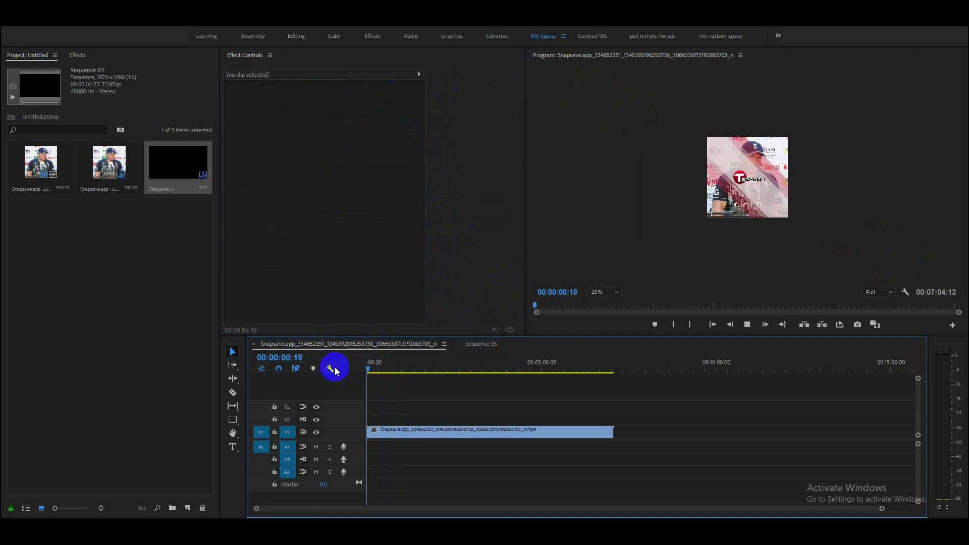
{"action": "left_click", "coordinate": [484, 344]}
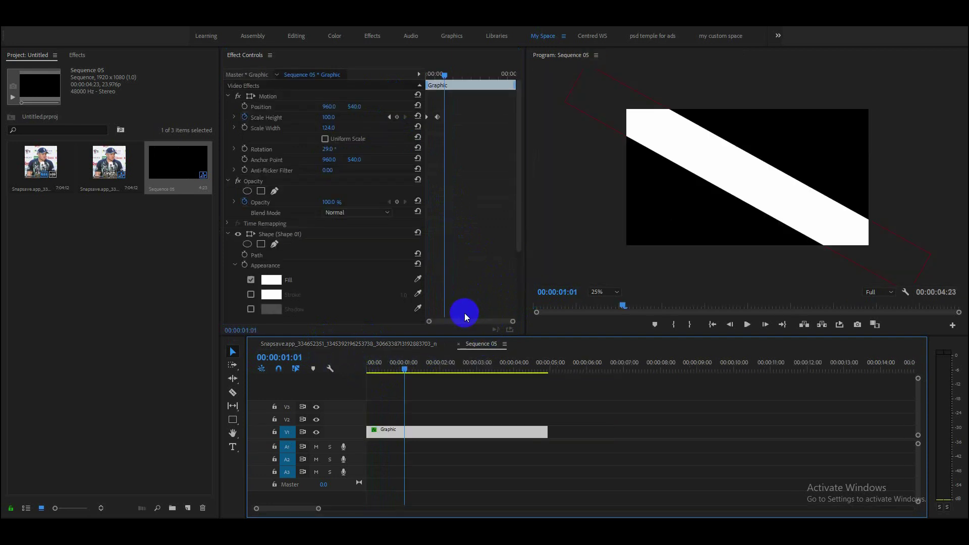
{"action": "left_click_drag", "start_coordinate": [512, 321], "coordinate": [450, 321]}
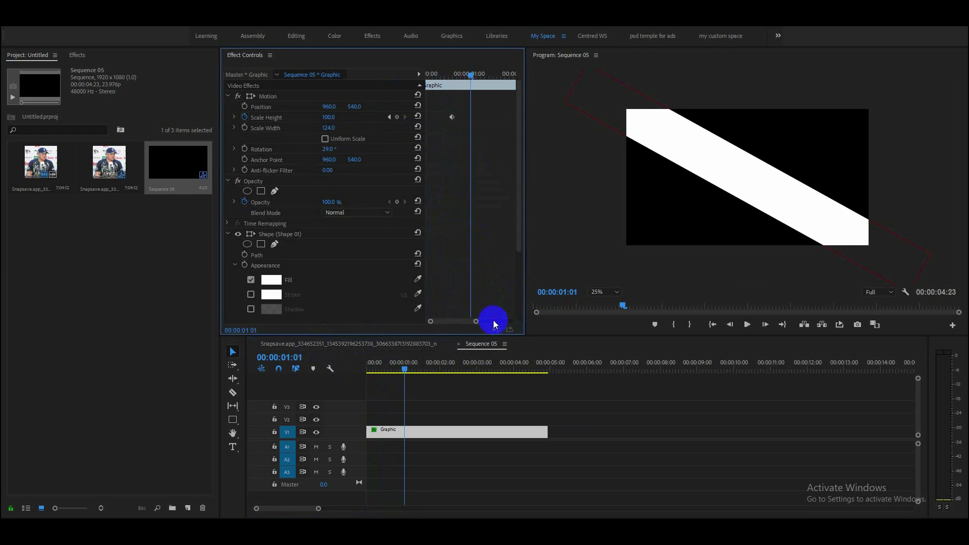
Step: Apply Ease In to the frame-16 keyframe and Ease Out to the first, showing the velocity graph
{"action": "right_click", "coordinate": [456, 116]}
{"action": "left_click", "coordinate": [498, 257]}
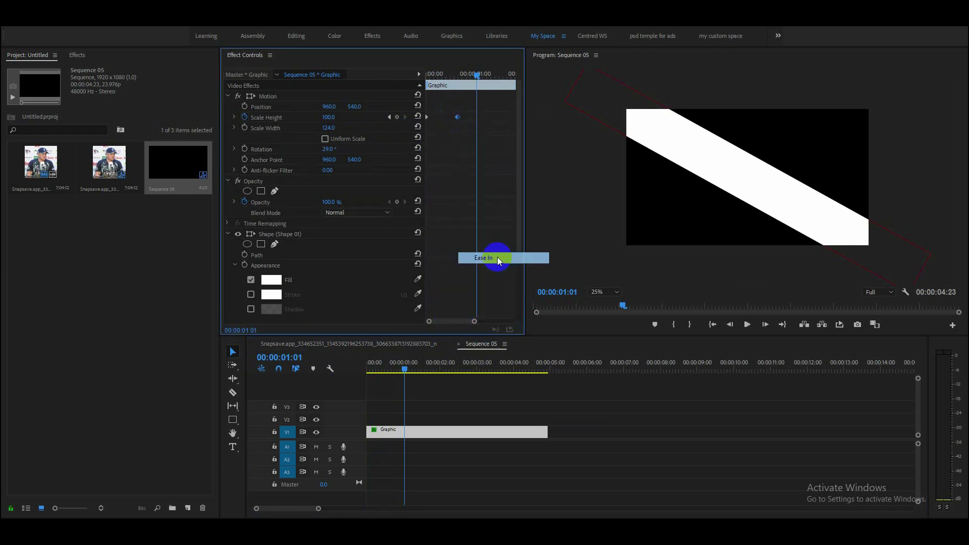
{"action": "right_click", "coordinate": [427, 118]}
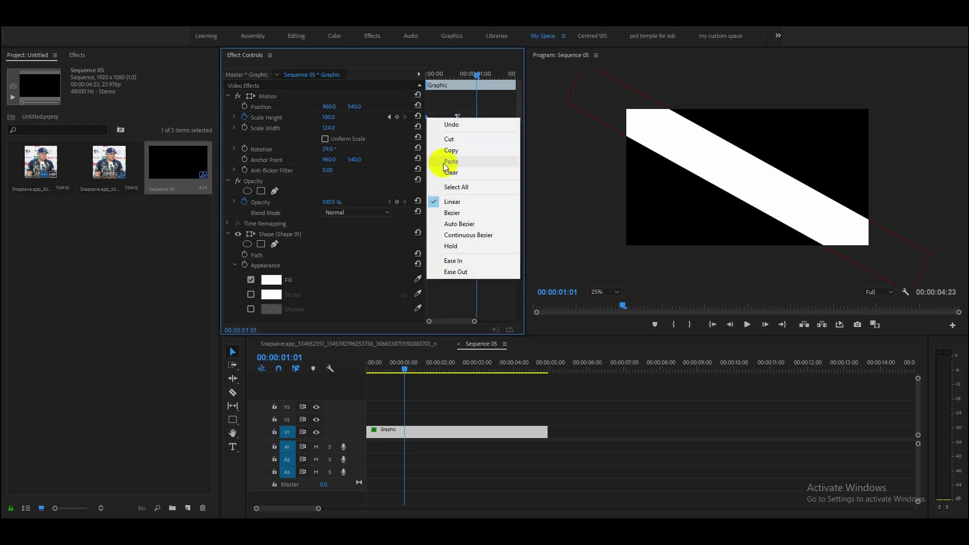
{"action": "left_click", "coordinate": [482, 275]}
{"action": "left_click_drag", "start_coordinate": [464, 127], "coordinate": [407, 108]}
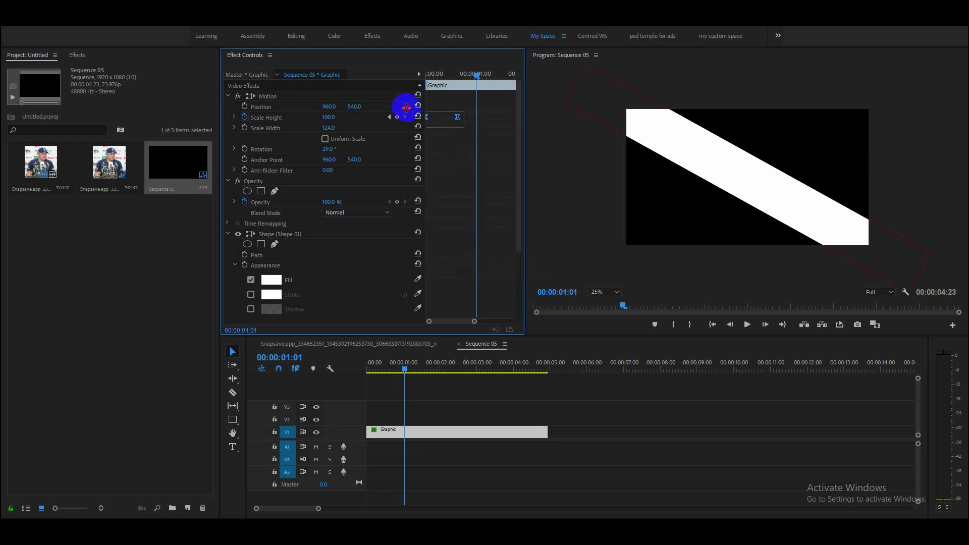
{"action": "left_click", "coordinate": [234, 117]}
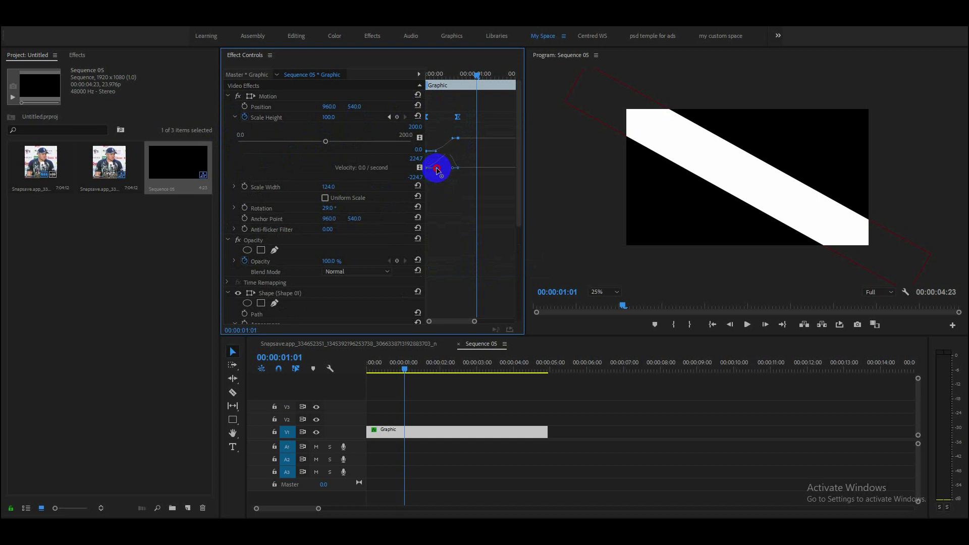
Step: Steepen the Scale Height speed curve and replay the stripe animation
{"action": "left_click_drag", "start_coordinate": [440, 171], "coordinate": [441, 172]}
{"action": "left_click_drag", "start_coordinate": [442, 170], "coordinate": [438, 168]}
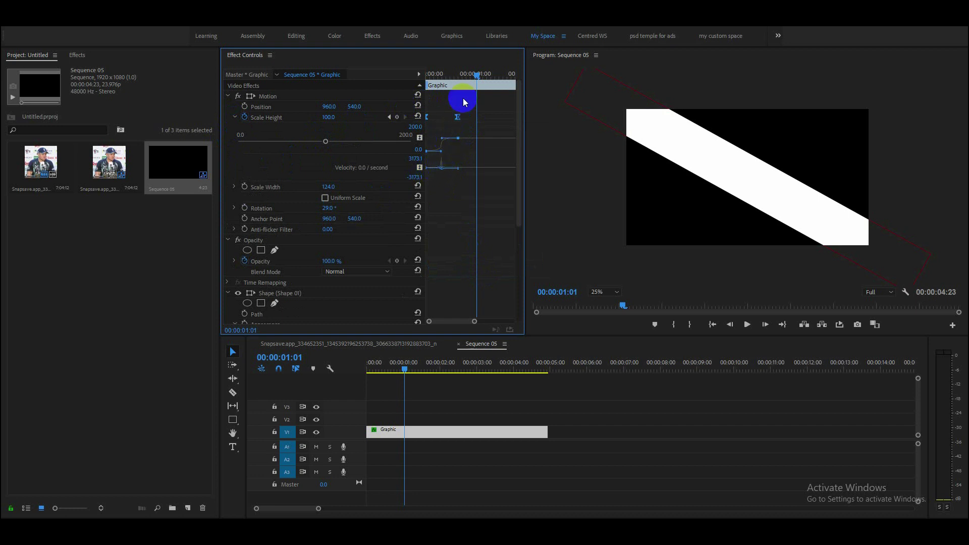
{"action": "left_click_drag", "start_coordinate": [477, 74], "coordinate": [401, 75]}
{"action": "key", "text": "space"}
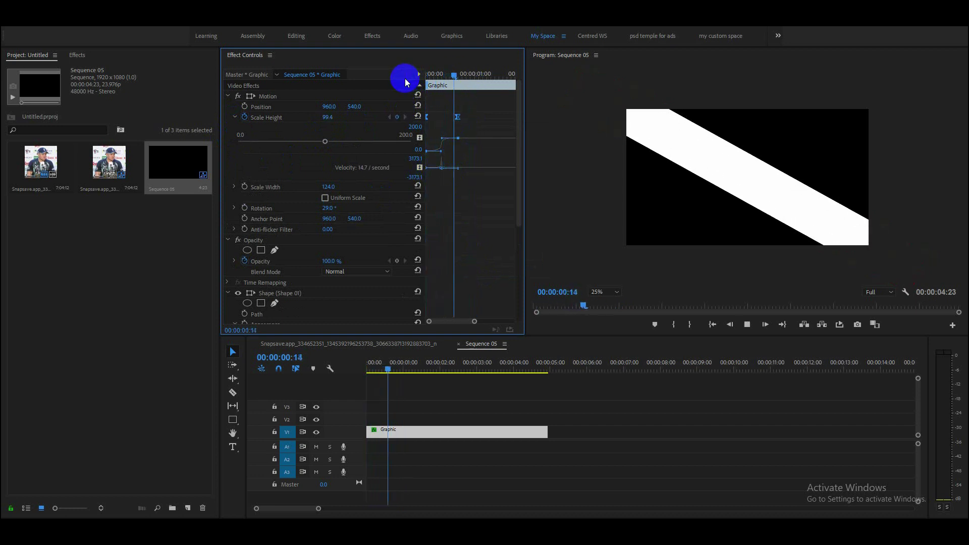
{"action": "left_click_drag", "start_coordinate": [469, 74], "coordinate": [329, 75]}
{"action": "key", "text": "space"}
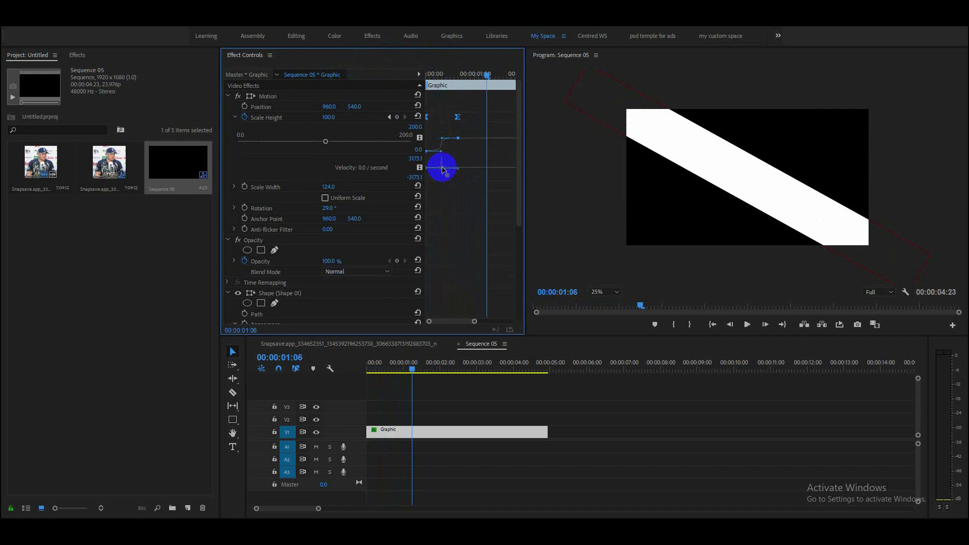
Step: Soften the speed curve's handles near the keyframe and replay the animation
{"action": "left_click_drag", "start_coordinate": [442, 168], "coordinate": [443, 173]}
{"action": "left_click_drag", "start_coordinate": [440, 171], "coordinate": [449, 172]}
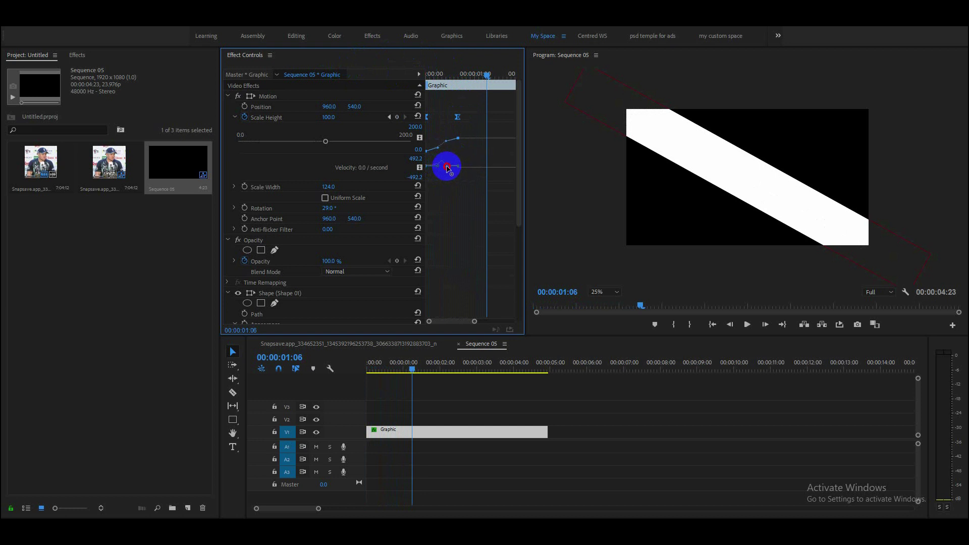
{"action": "left_click_drag", "start_coordinate": [447, 168], "coordinate": [440, 173]}
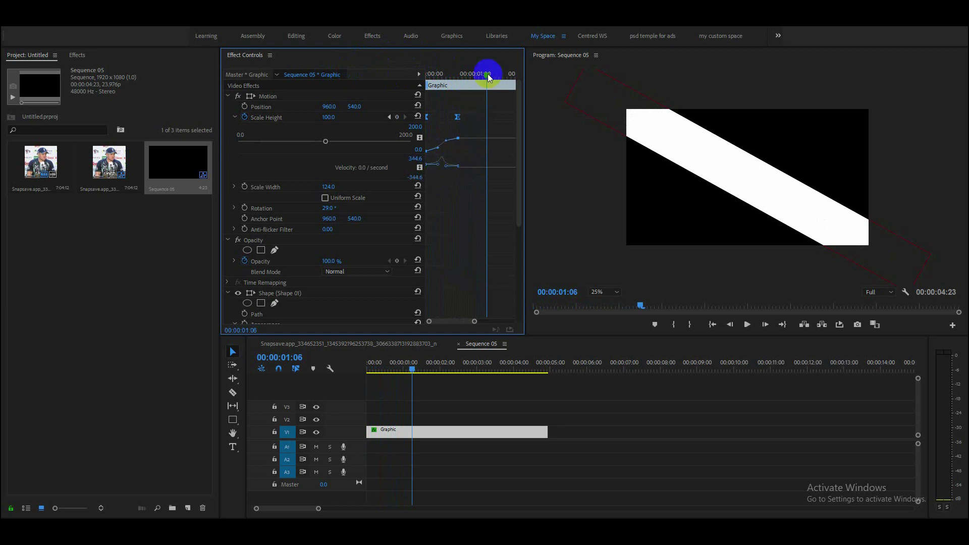
{"action": "left_click_drag", "start_coordinate": [489, 77], "coordinate": [390, 77]}
{"action": "key", "text": "space"}
{"action": "left_click", "coordinate": [465, 104]}
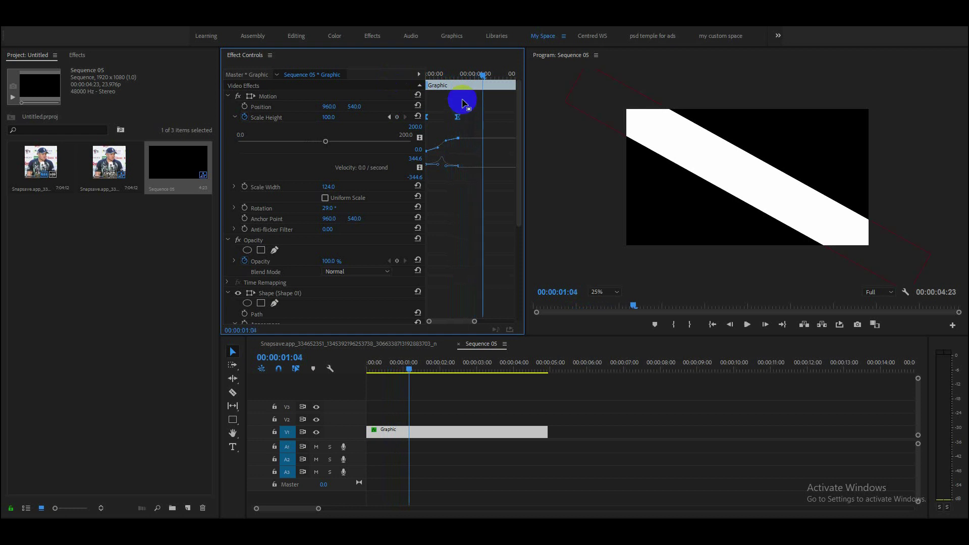
{"action": "left_click_drag", "start_coordinate": [482, 74], "coordinate": [335, 76]}
{"action": "key", "text": "space"}
{"action": "key", "text": "space"}
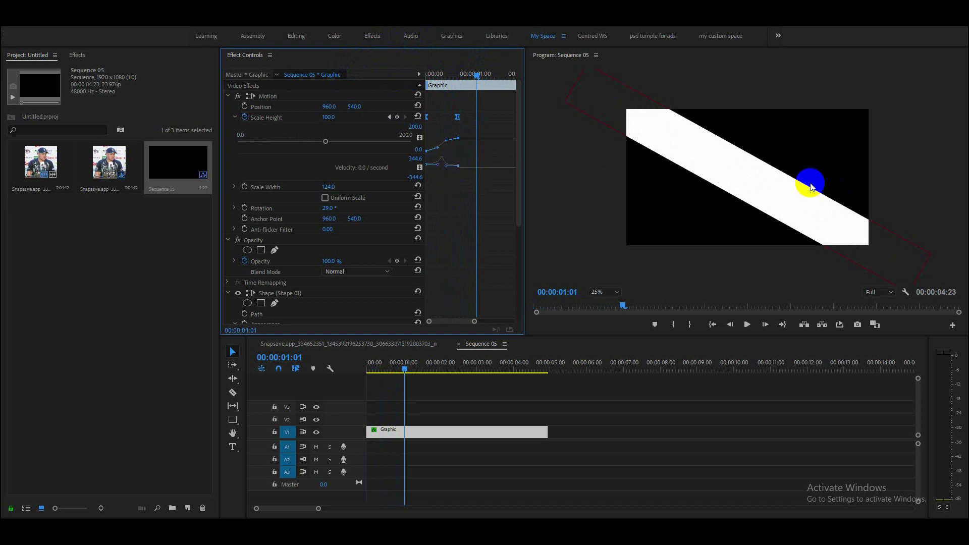
Step: Move the Graphic stripe clip up to track V3
{"action": "left_click", "coordinate": [759, 187]}
{"action": "left_click", "coordinate": [798, 123]}
{"action": "left_click_drag", "start_coordinate": [420, 435], "coordinate": [420, 408]}
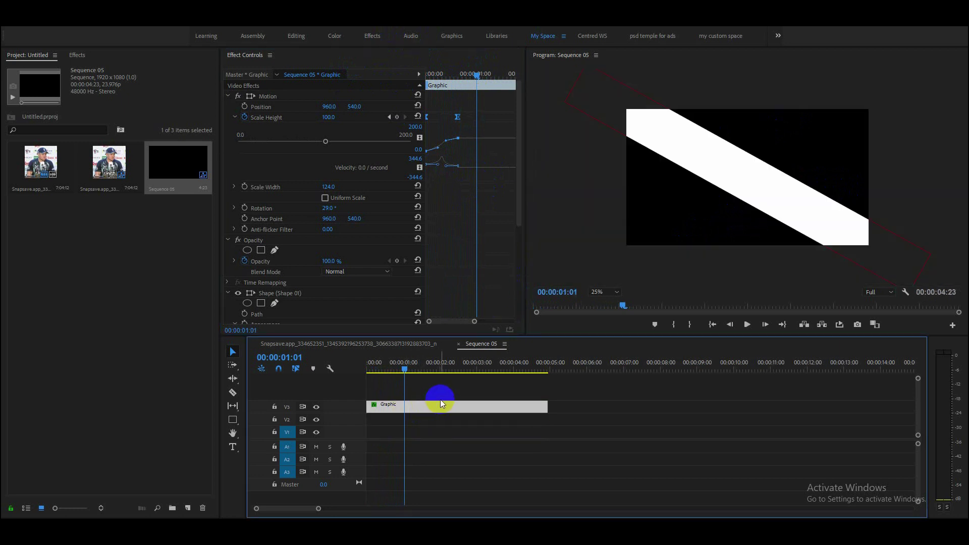
Step: Duplicate the Graphic clip onto V2 and V1, giving three stacked stripes
{"action": "left_click_drag", "start_coordinate": [425, 407], "coordinate": [426, 419], "text": "alt"}
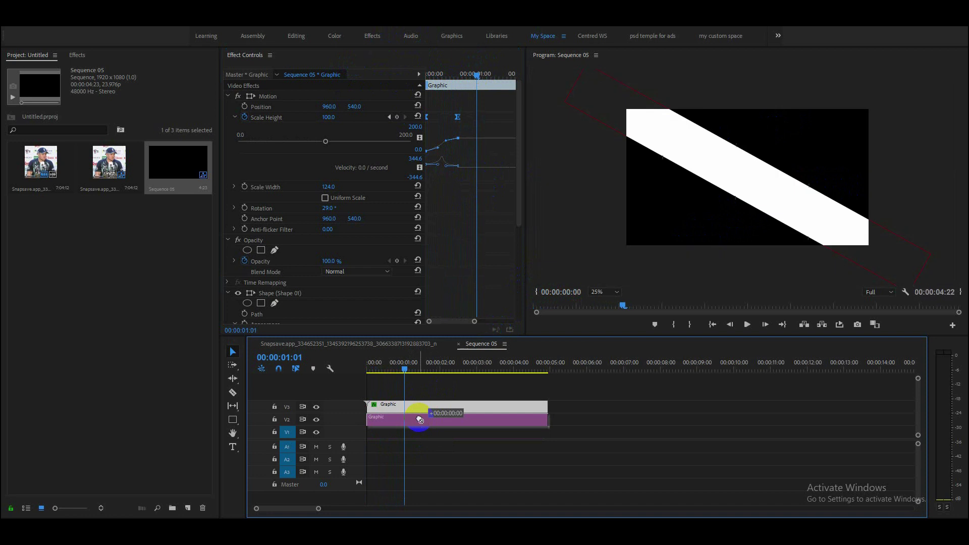
{"action": "left_click_drag", "start_coordinate": [519, 194], "coordinate": [519, 263]}
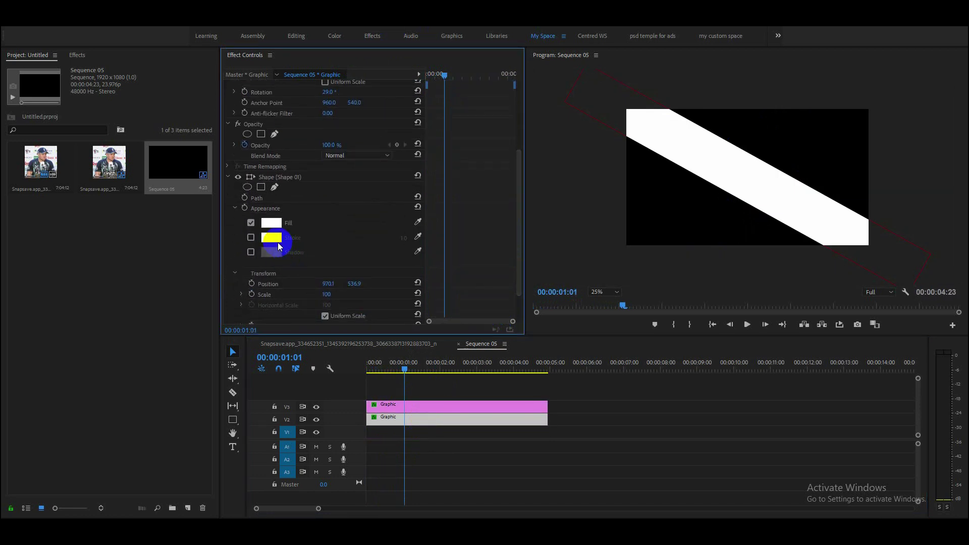
{"action": "left_click_drag", "start_coordinate": [422, 423], "coordinate": [418, 432]}
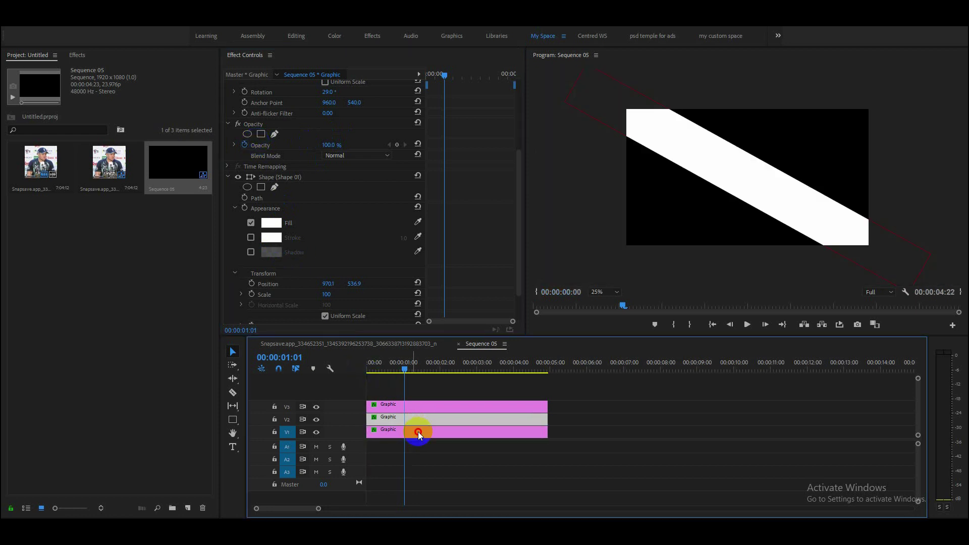
{"action": "left_click", "coordinate": [411, 429]}
{"action": "left_click_drag", "start_coordinate": [520, 189], "coordinate": [506, 286]}
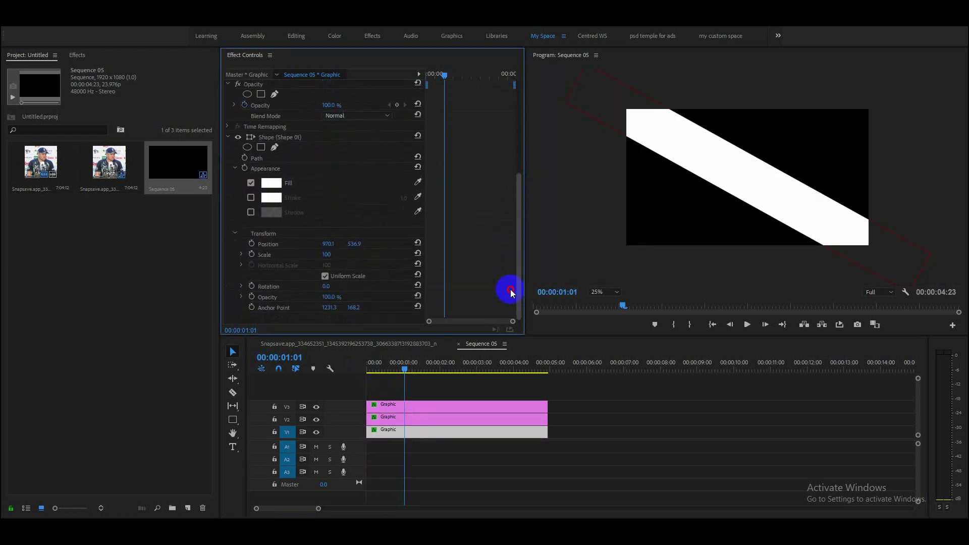
Step: Fill the bottom V1 stripe pure red FF0000 and switch back to Sequence 05
{"action": "left_click", "coordinate": [281, 189]}
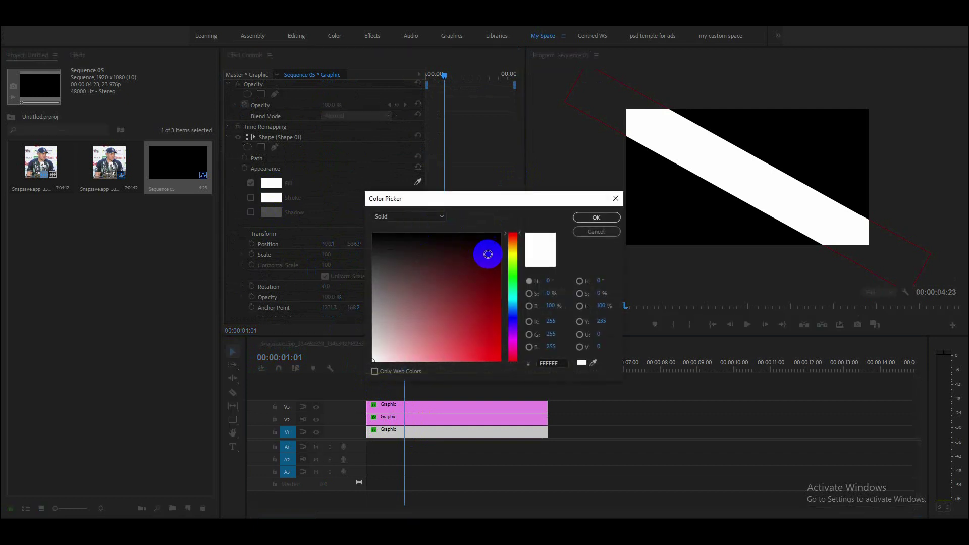
{"action": "left_click", "coordinate": [499, 360]}
{"action": "left_click", "coordinate": [595, 217]}
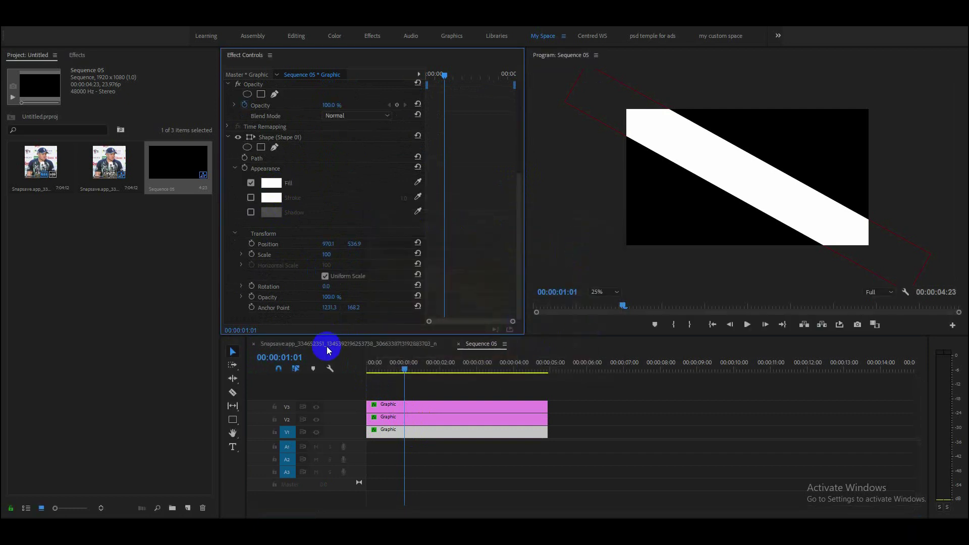
{"action": "left_click", "coordinate": [329, 343]}
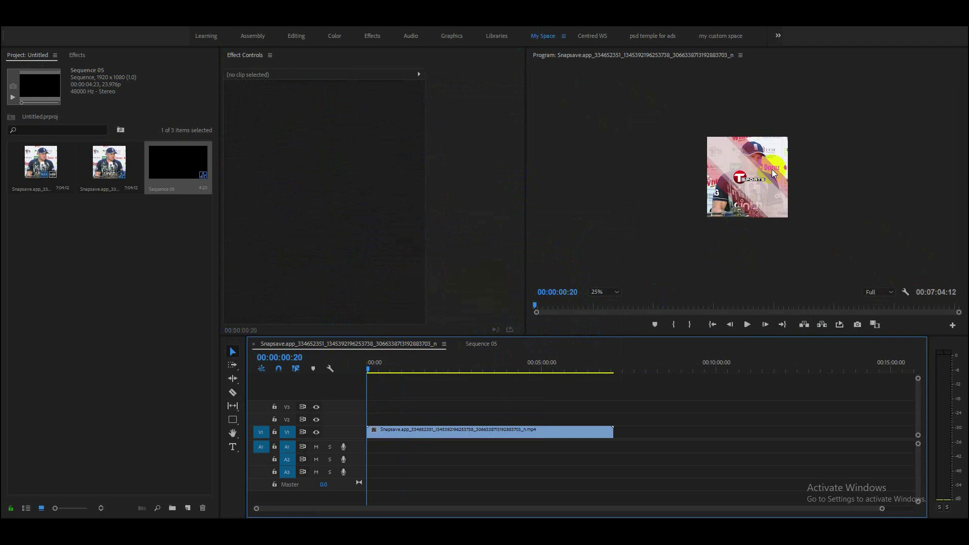
{"action": "left_click", "coordinate": [480, 345]}
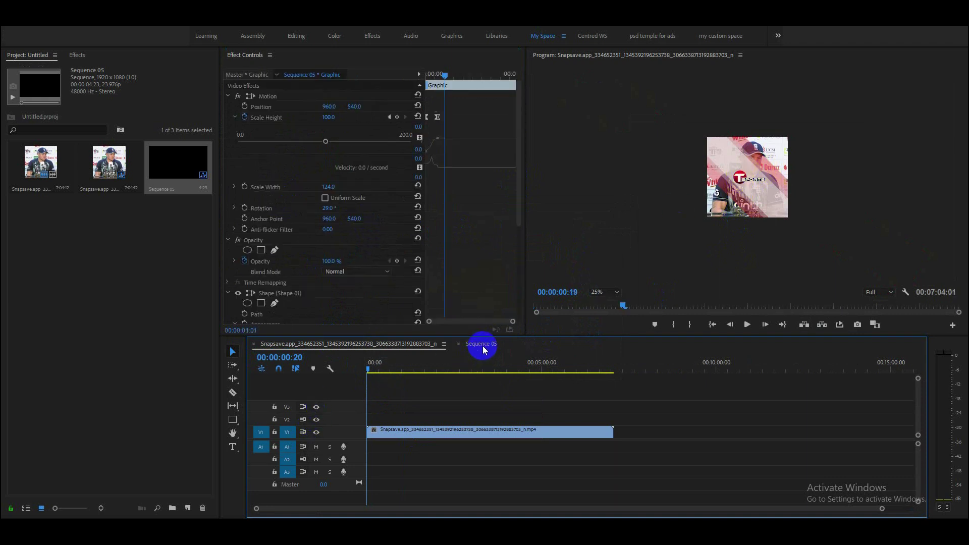
{"action": "left_click", "coordinate": [401, 408]}
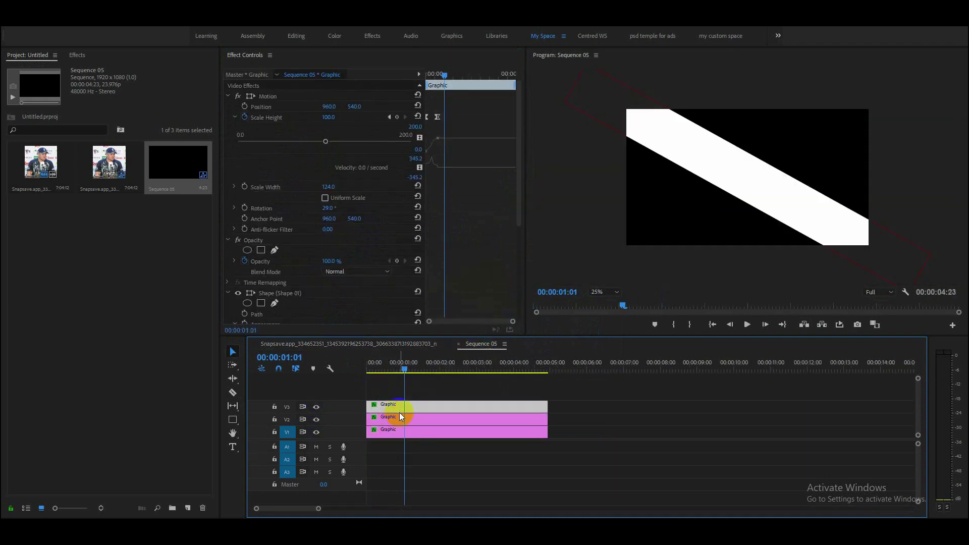
Step: Select the V2 stripe at the frame-16 keyframe and set its Scale Height to 149
{"action": "left_click", "coordinate": [390, 116]}
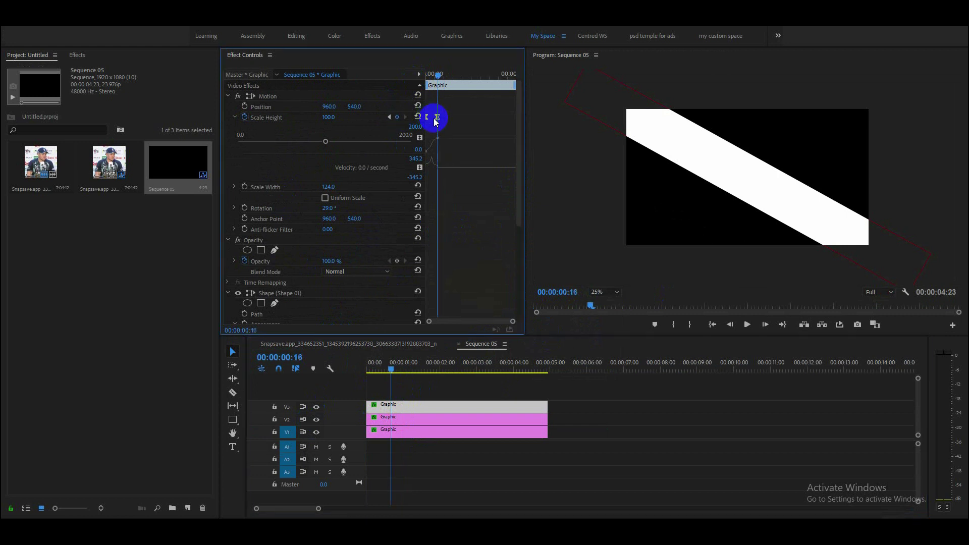
{"action": "left_click", "coordinate": [234, 118]}
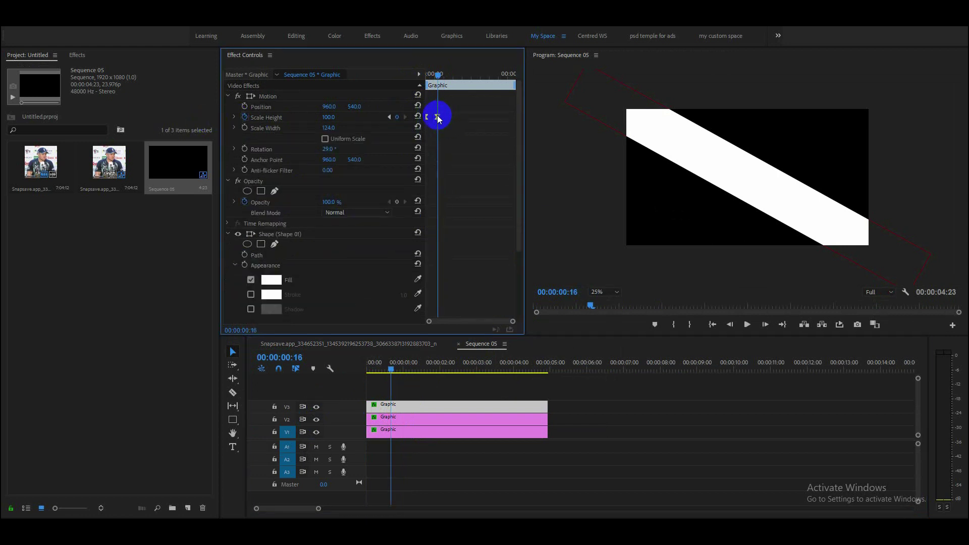
{"action": "left_click", "coordinate": [403, 422]}
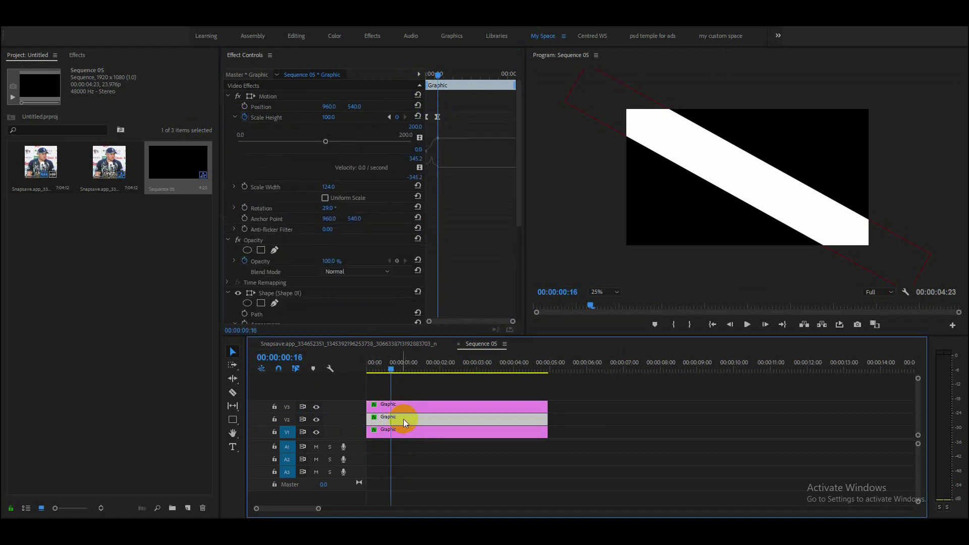
{"action": "left_click", "coordinate": [234, 118]}
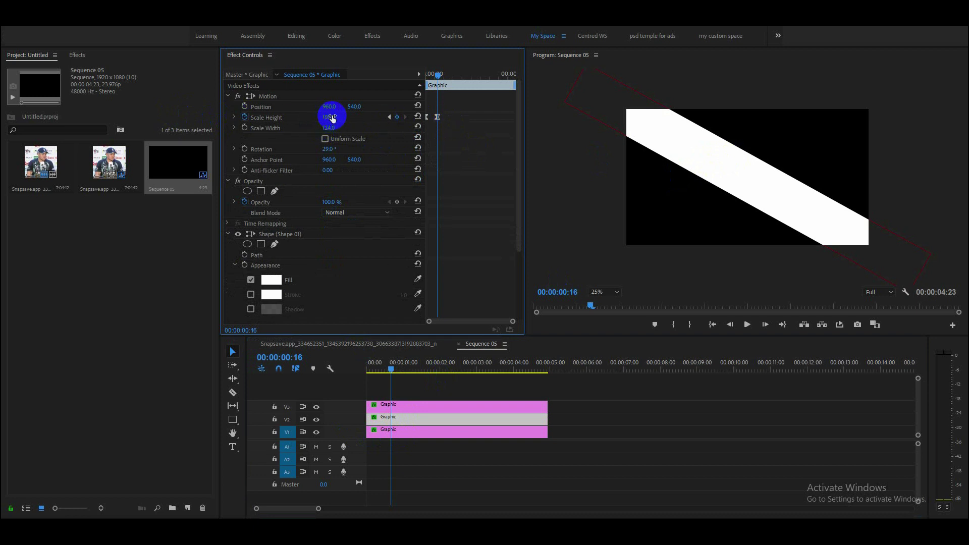
{"action": "left_click_drag", "start_coordinate": [329, 120], "coordinate": [351, 106]}
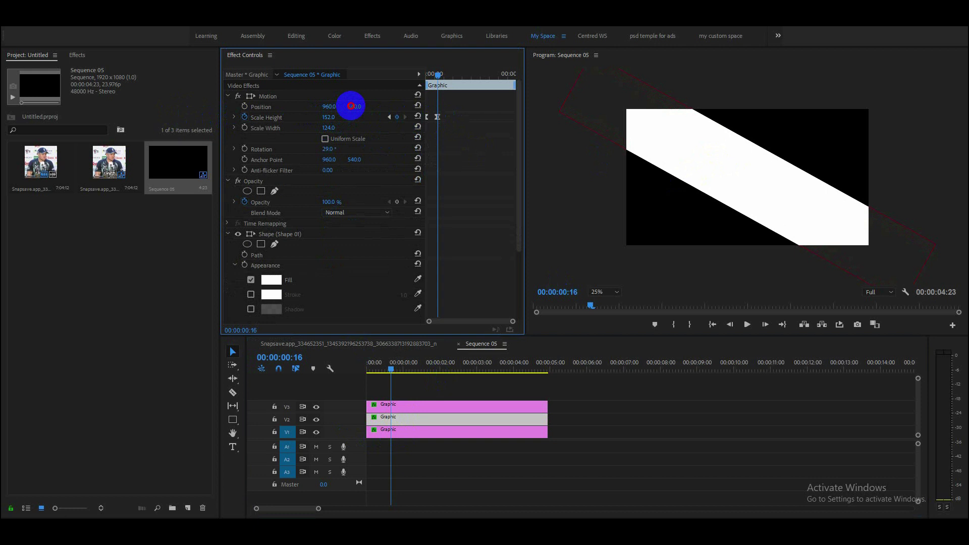
{"action": "left_click_drag", "start_coordinate": [351, 106], "coordinate": [350, 106]}
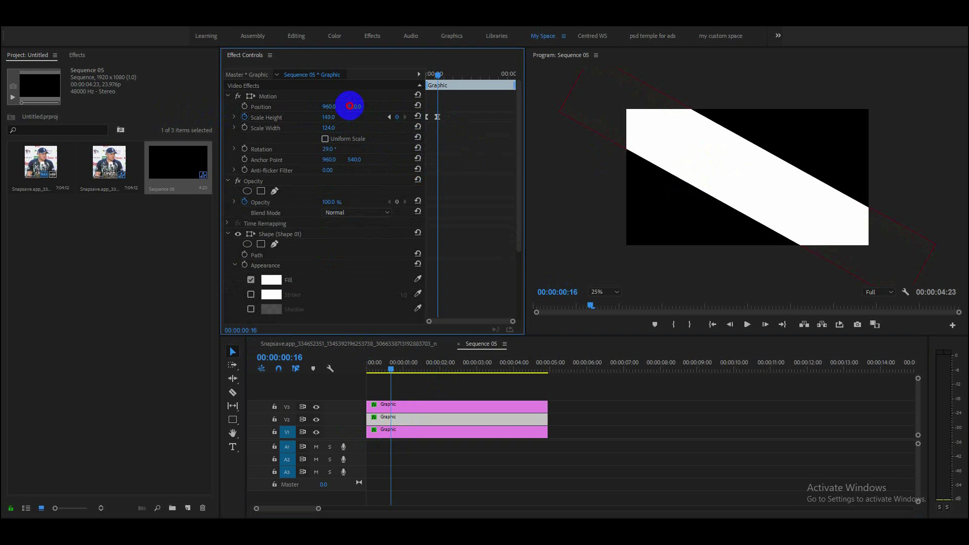
Step: Fill the middle stripe grey B3B3B3
{"action": "left_click", "coordinate": [271, 280]}
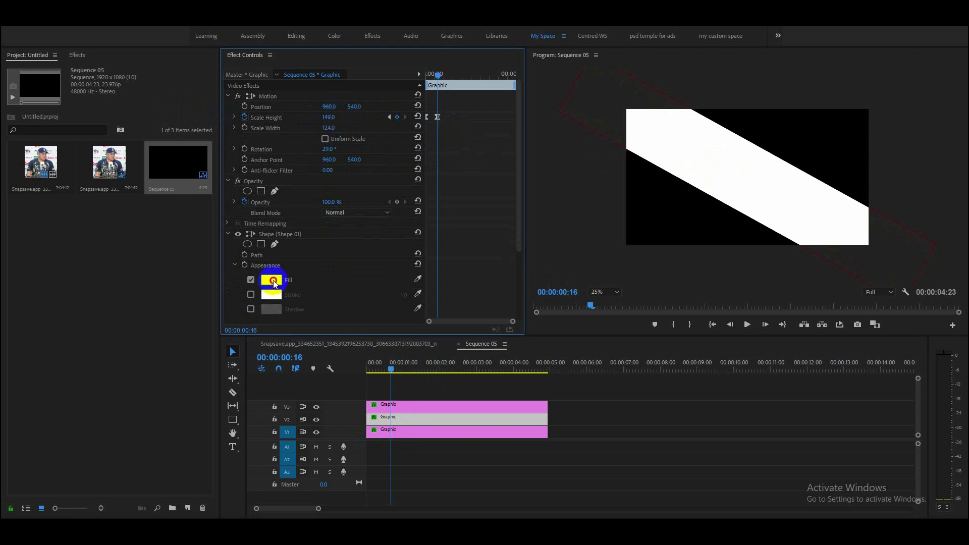
{"action": "left_click", "coordinate": [364, 323]}
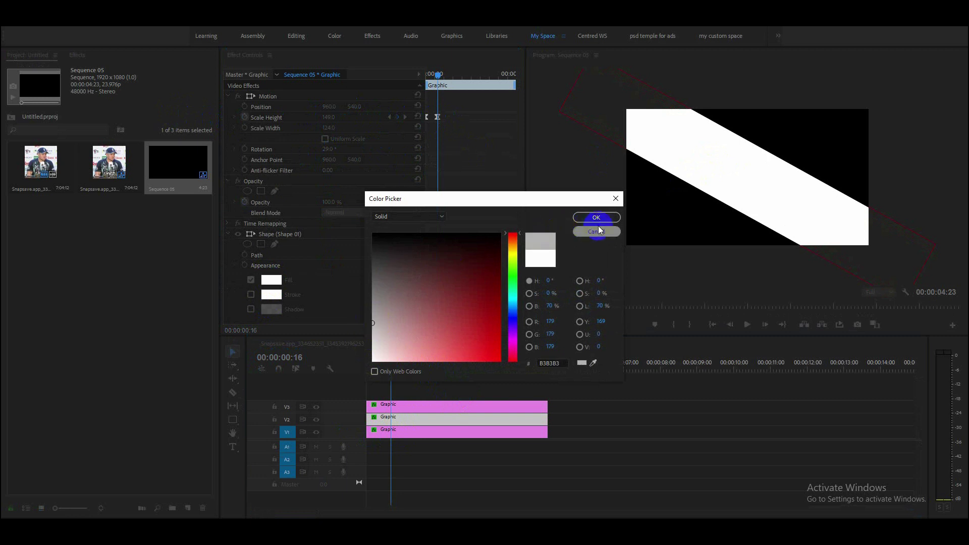
{"action": "left_click", "coordinate": [586, 218]}
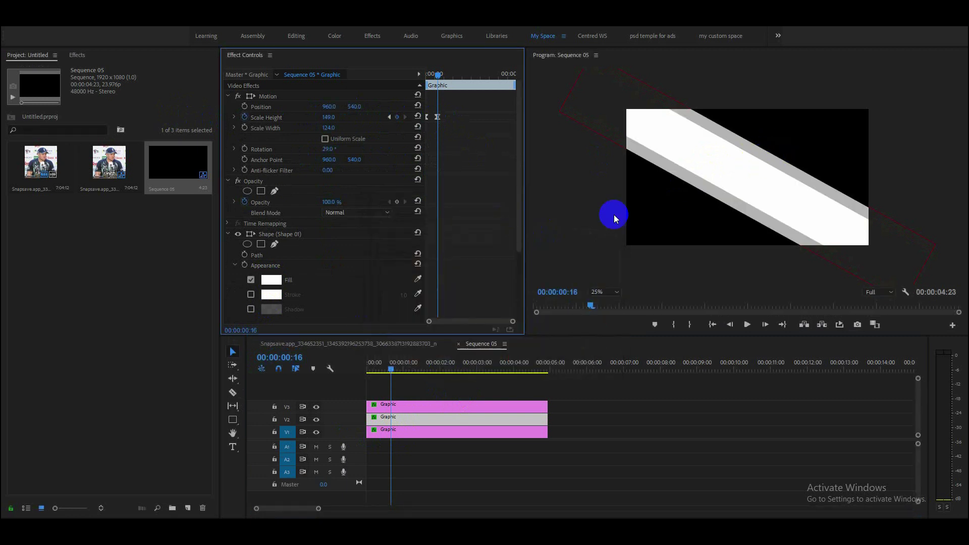
{"action": "left_click", "coordinate": [399, 431]}
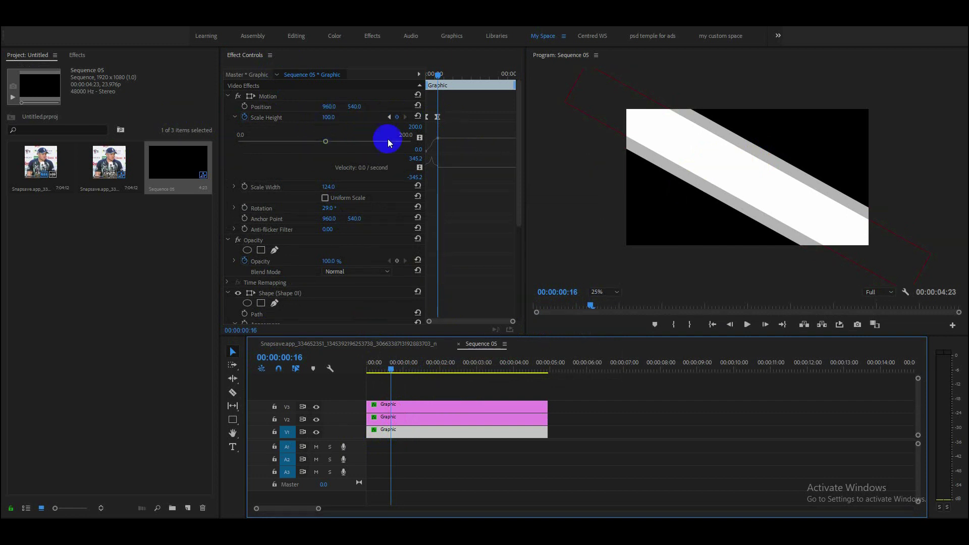
Step: Enlarge the bottom red stripe to Scale Height 204 and preview from the start
{"action": "left_click", "coordinate": [233, 120]}
{"action": "left_click_drag", "start_coordinate": [329, 117], "coordinate": [377, 97]}
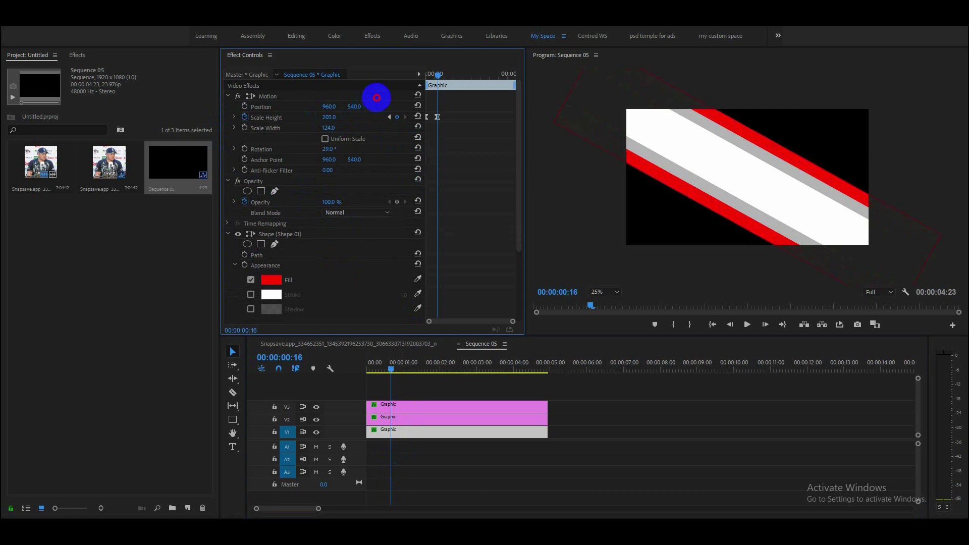
{"action": "left_click_drag", "start_coordinate": [393, 371], "coordinate": [331, 374]}
{"action": "key", "text": "space"}
{"action": "key", "text": "space"}
{"action": "left_click", "coordinate": [399, 402]}
Step: At the frame-16 keyframe, change the middle V2 stripe's fill to white
{"action": "left_click", "coordinate": [388, 116]}
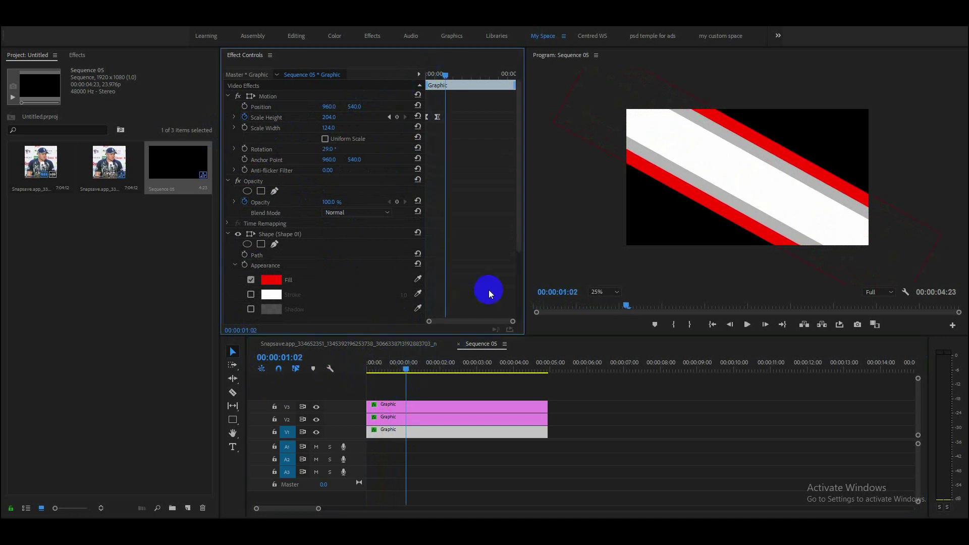
{"action": "left_click", "coordinate": [391, 366]}
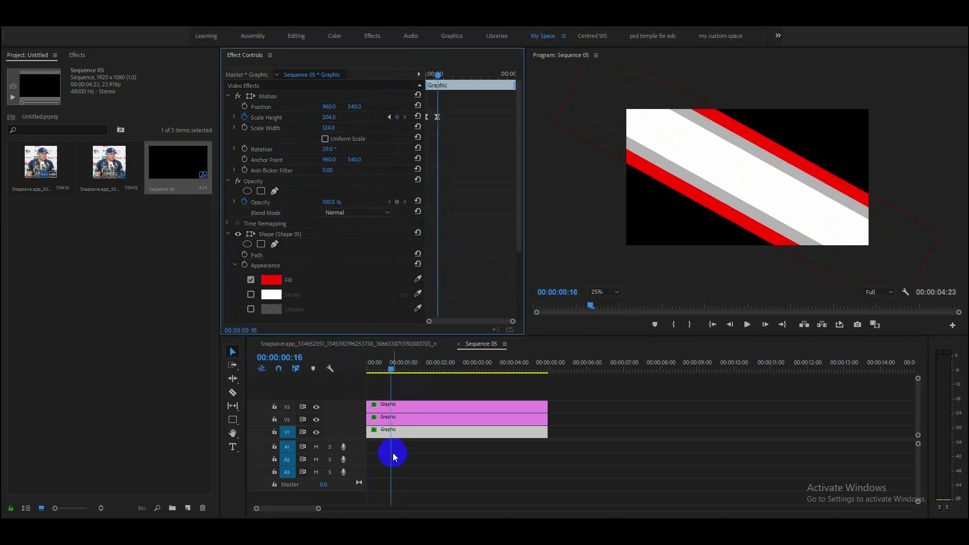
{"action": "left_click", "coordinate": [404, 420]}
{"action": "left_click", "coordinate": [271, 279]}
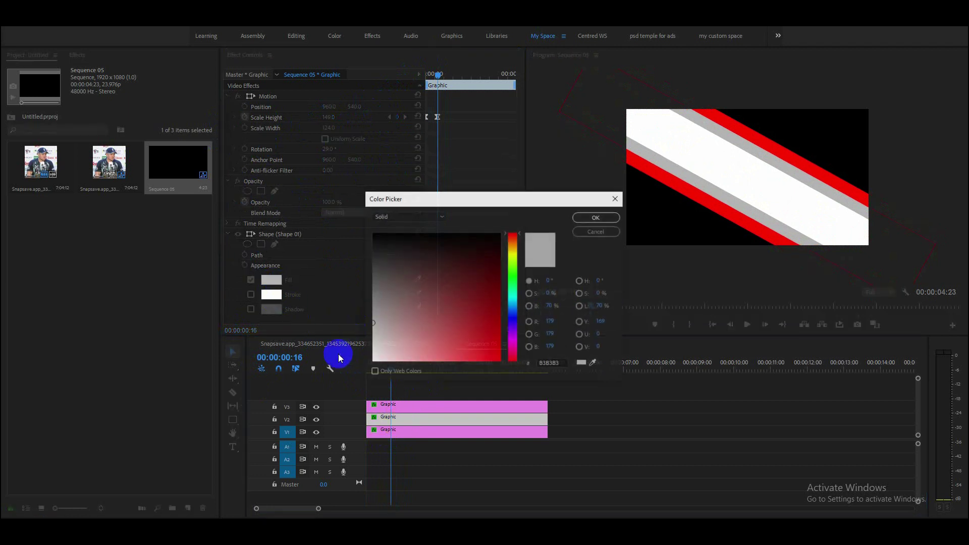
{"action": "left_click", "coordinate": [380, 357]}
{"action": "left_click", "coordinate": [596, 217]}
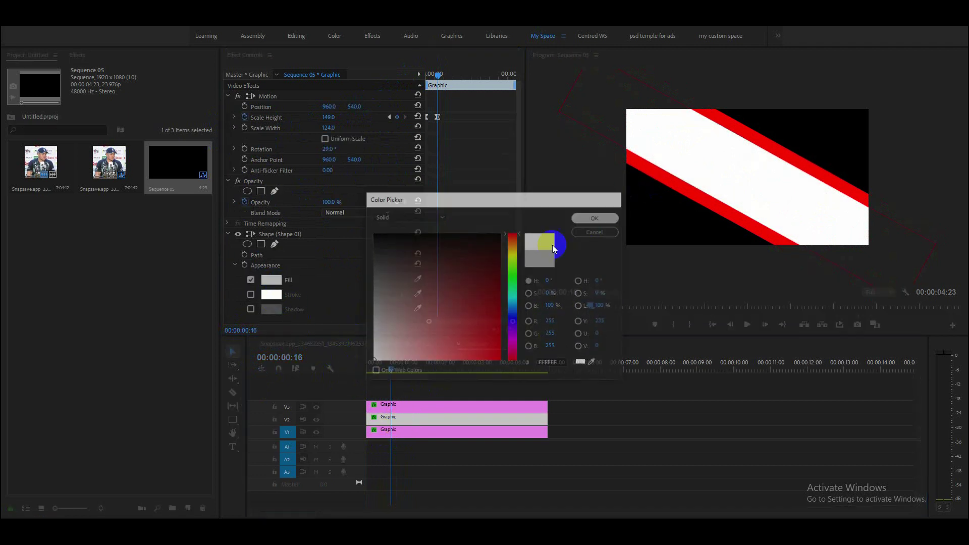
Step: Check that the top V3 stripe's fill stays white
{"action": "left_click", "coordinate": [407, 404]}
{"action": "left_click", "coordinate": [271, 280]}
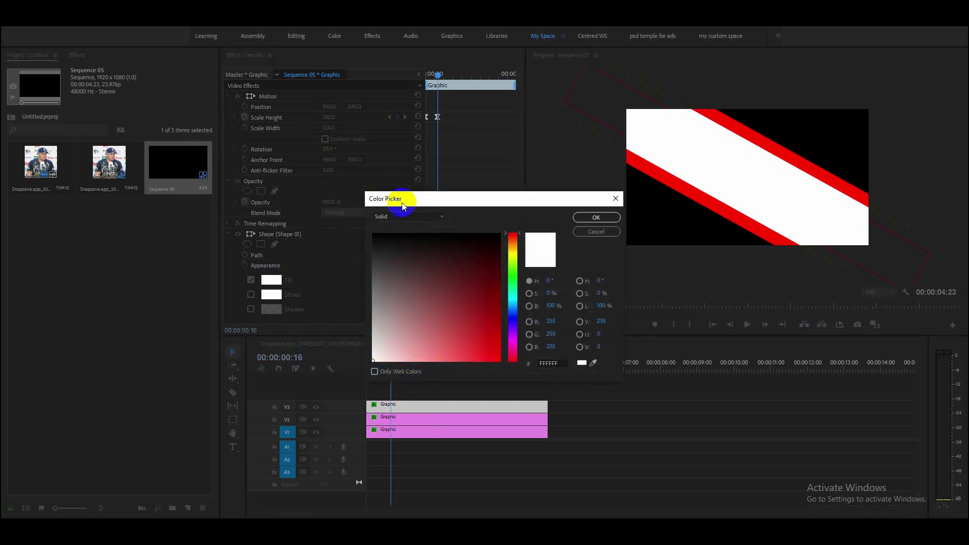
{"action": "left_click", "coordinate": [596, 217]}
{"action": "left_click", "coordinate": [399, 419]}
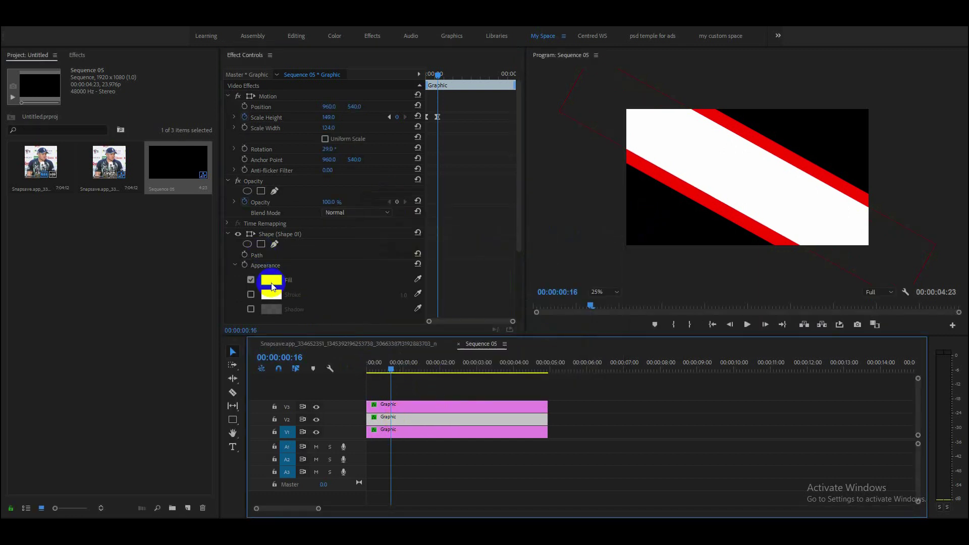
{"action": "left_click", "coordinate": [408, 406]}
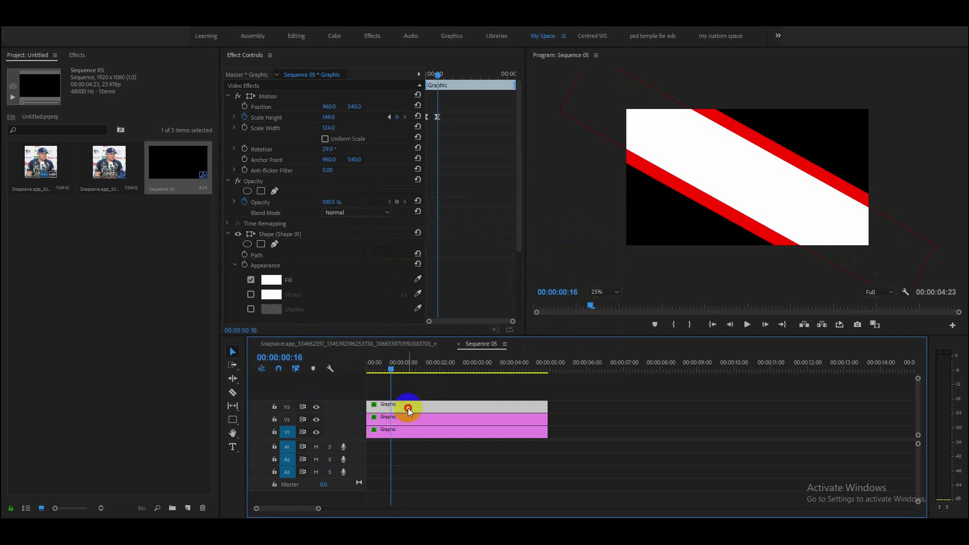
Step: Set the top stripe's opacity to 50% and the middle stripe's to 40%
{"action": "left_click", "coordinate": [244, 201]}
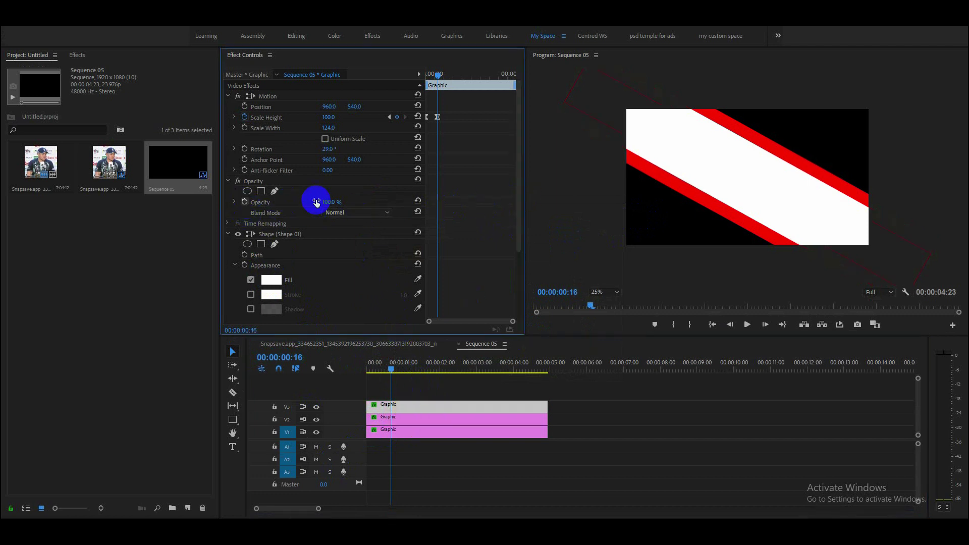
{"action": "left_click", "coordinate": [329, 202]}
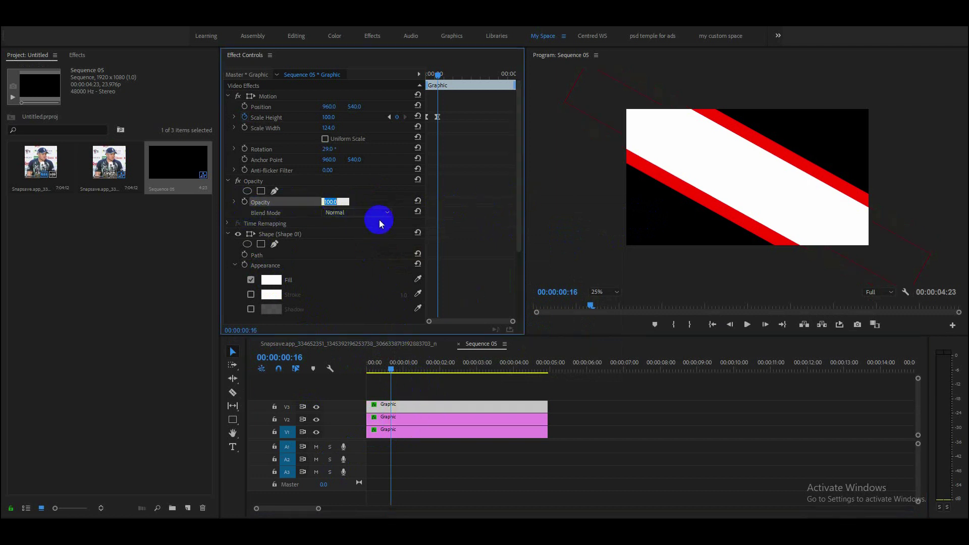
{"action": "type", "text": "50"}
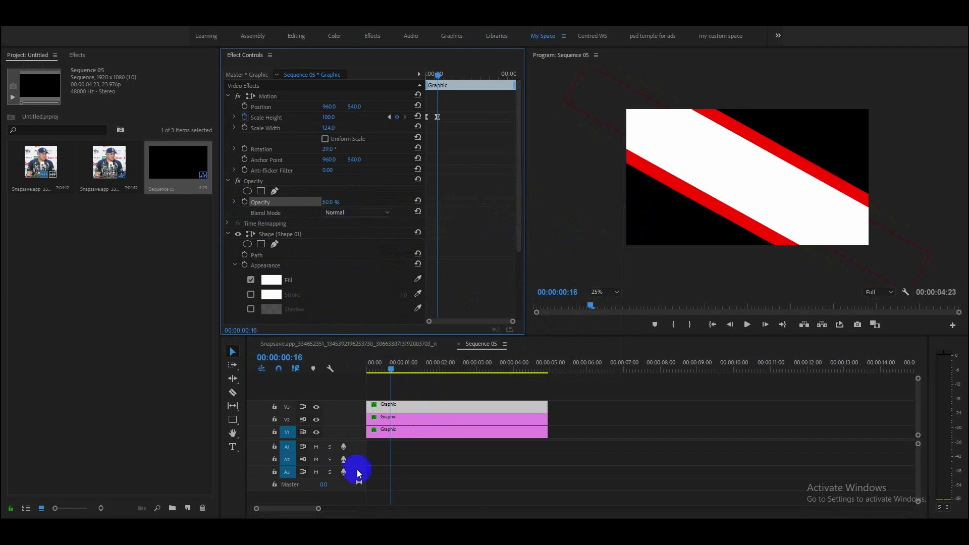
{"action": "left_click", "coordinate": [404, 419]}
{"action": "left_click", "coordinate": [328, 202]}
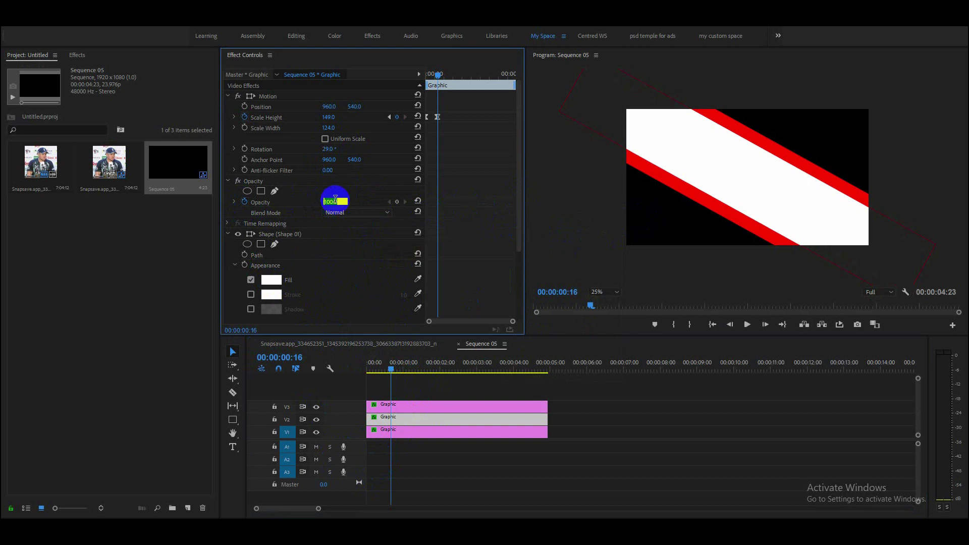
{"action": "type", "text": "40"}
{"action": "key", "text": "Return"}
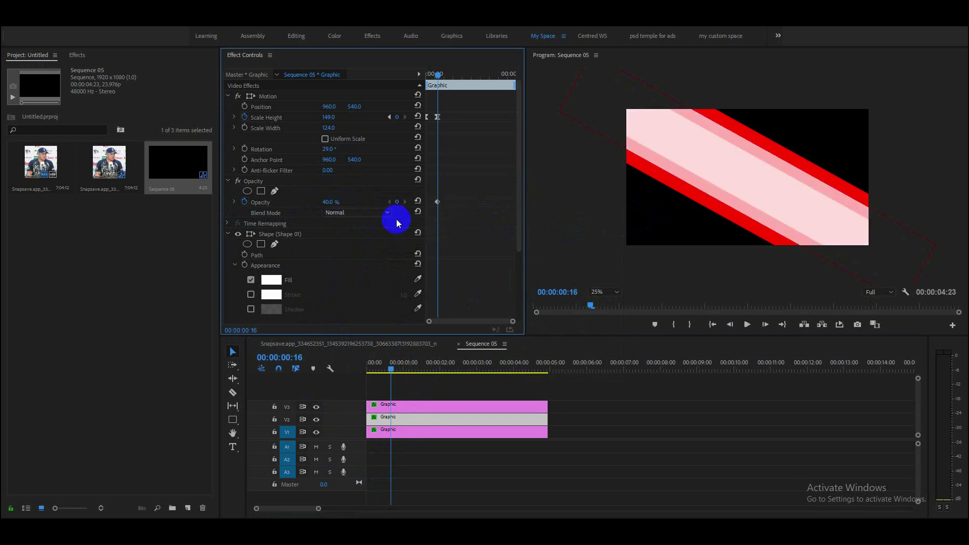
Step: Set the bottom stripe's opacity to 30%, preview, and select all three Graphic clips
{"action": "left_click", "coordinate": [428, 431]}
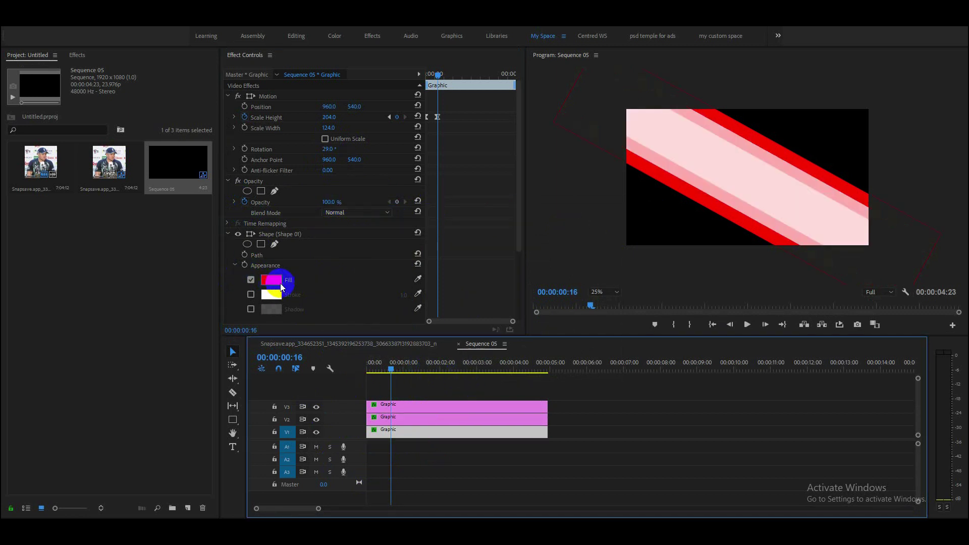
{"action": "left_click", "coordinate": [336, 201]}
{"action": "type", "text": "30"}
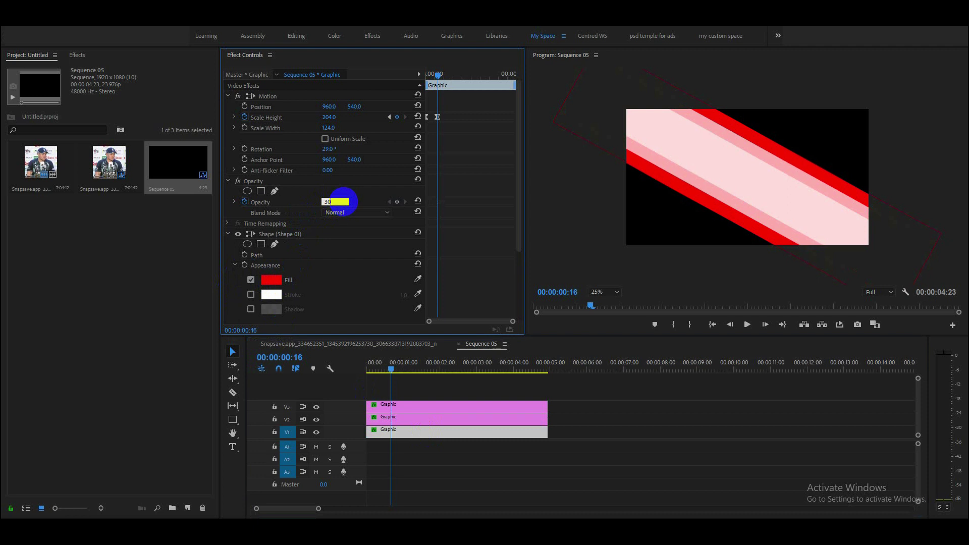
{"action": "key", "text": "Return"}
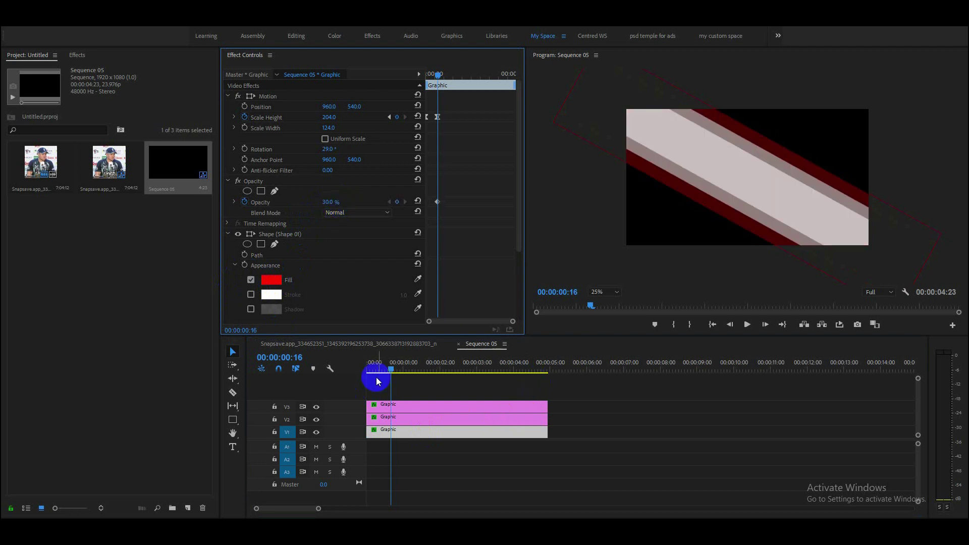
{"action": "left_click_drag", "start_coordinate": [394, 364], "coordinate": [320, 364]}
{"action": "key", "text": "space"}
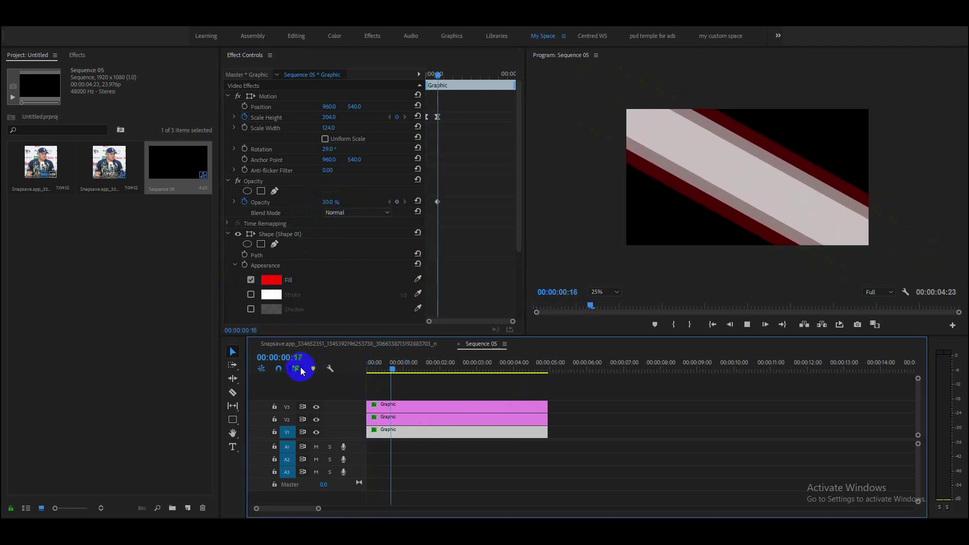
{"action": "left_click", "coordinate": [592, 231]}
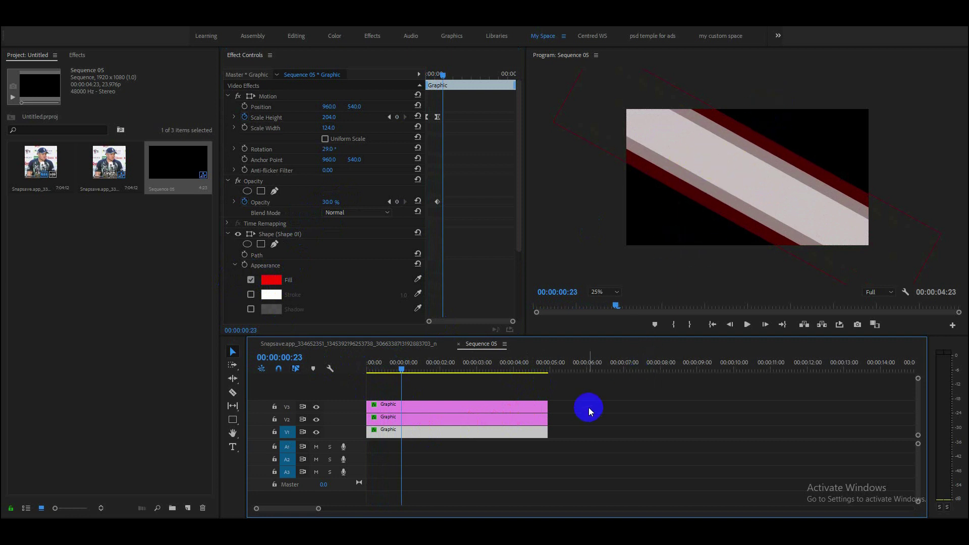
{"action": "left_click_drag", "start_coordinate": [563, 438], "coordinate": [496, 396]}
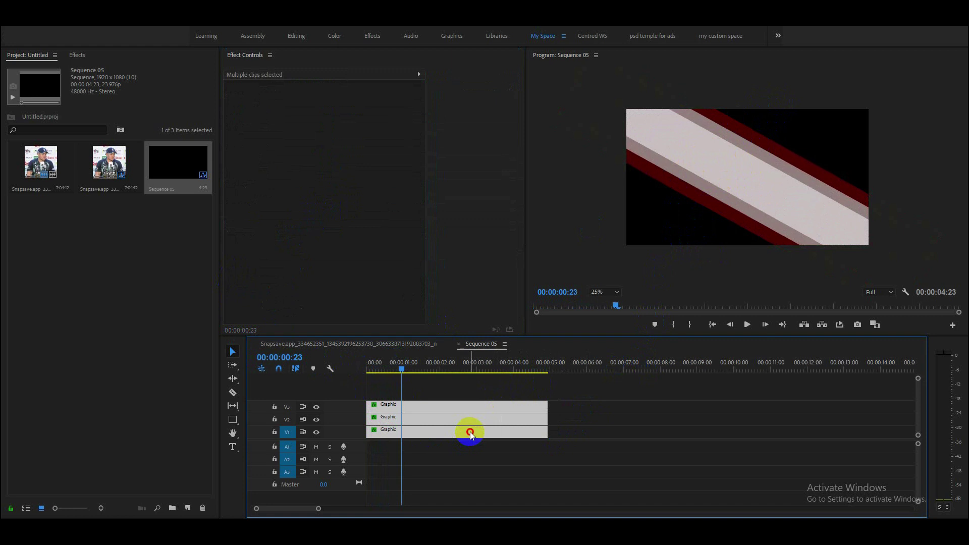
Step: Raise the three Graphic clips to V2–V4 and place the second press conference clip on V1
{"action": "left_click_drag", "start_coordinate": [471, 432], "coordinate": [471, 419]}
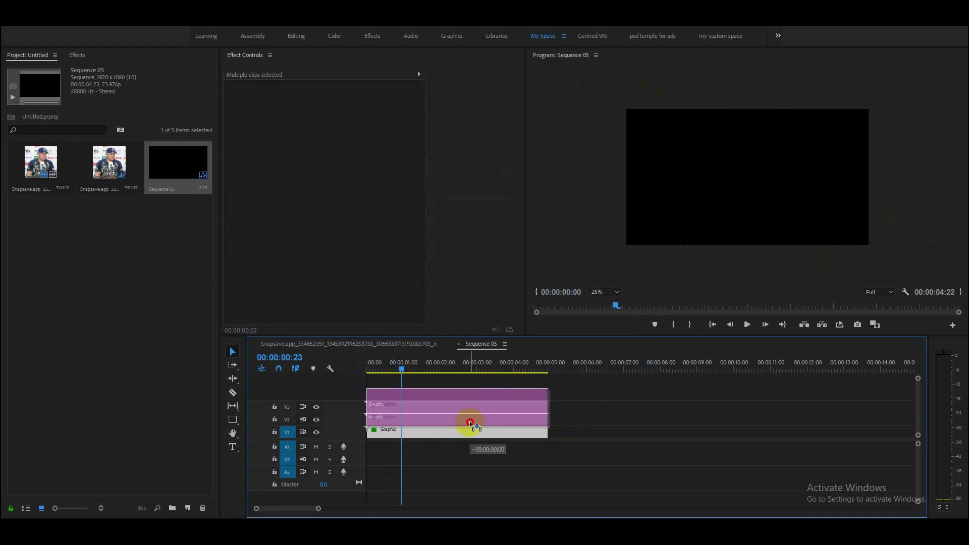
{"action": "left_click", "coordinate": [103, 167]}
{"action": "left_click_drag", "start_coordinate": [319, 257], "coordinate": [603, 435]}
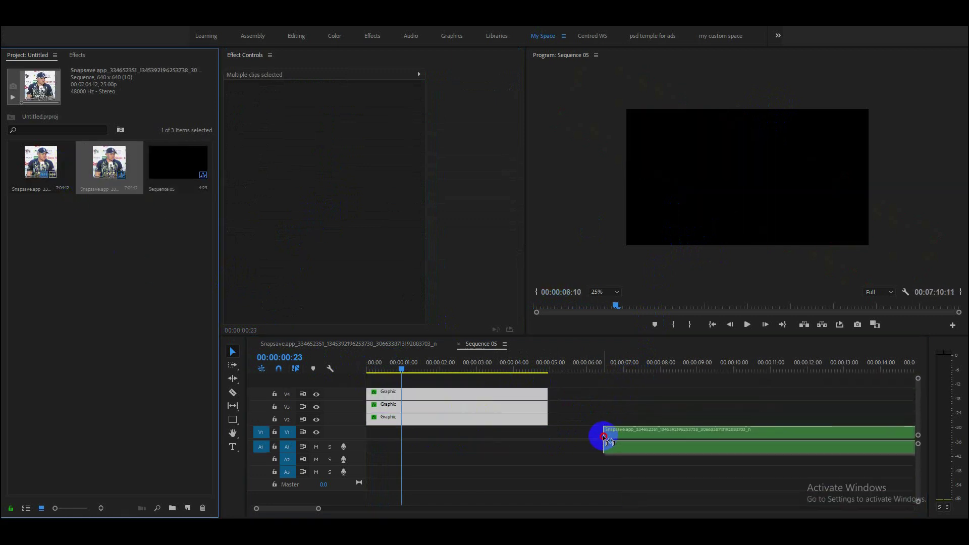
Step: Razor the press clip at 00:00:09:23 and delete its first part
{"action": "left_click", "coordinate": [673, 364]}
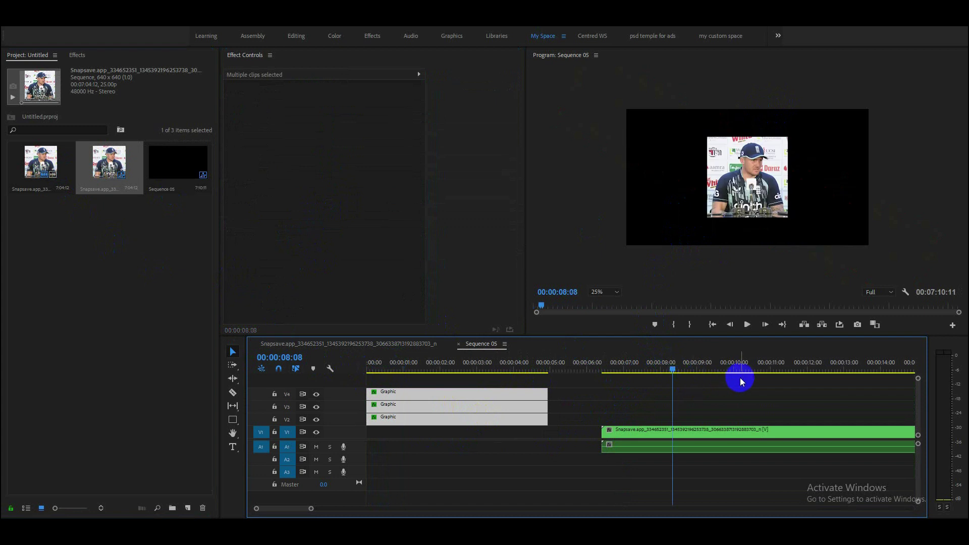
{"action": "left_click", "coordinate": [714, 433]}
{"action": "left_click_drag", "start_coordinate": [671, 367], "coordinate": [731, 368]}
{"action": "left_click", "coordinate": [714, 444]}
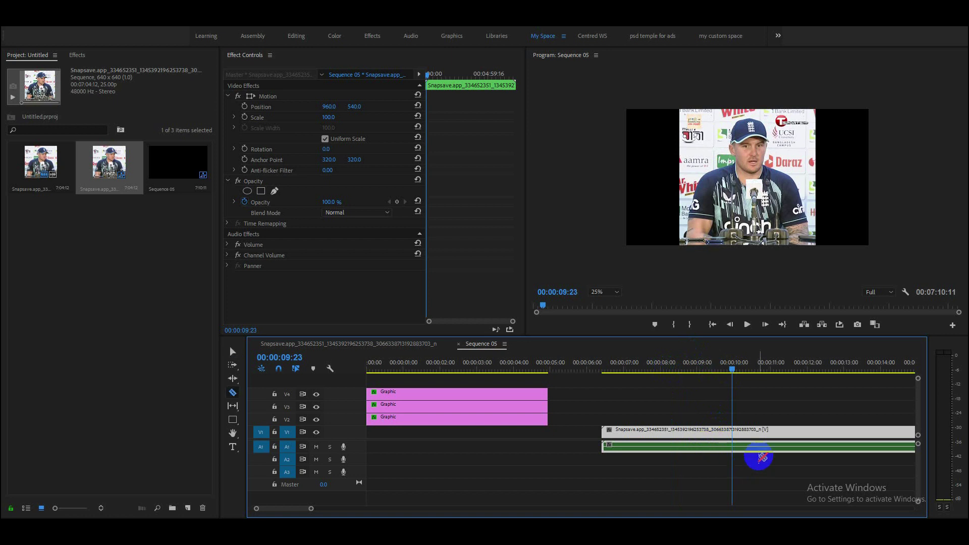
{"action": "left_click", "coordinate": [698, 438]}
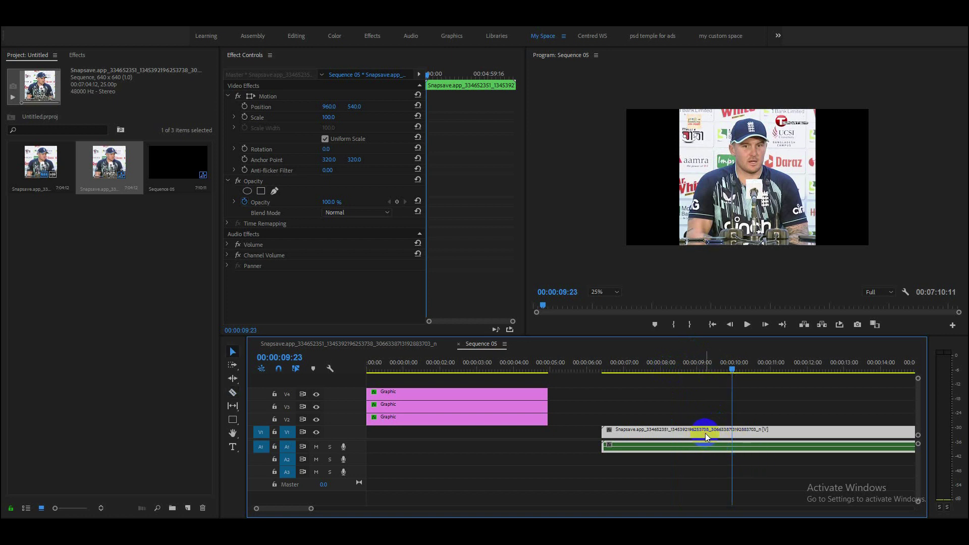
{"action": "key", "text": "c"}
{"action": "left_click", "coordinate": [731, 436]}
{"action": "key", "text": "v"}
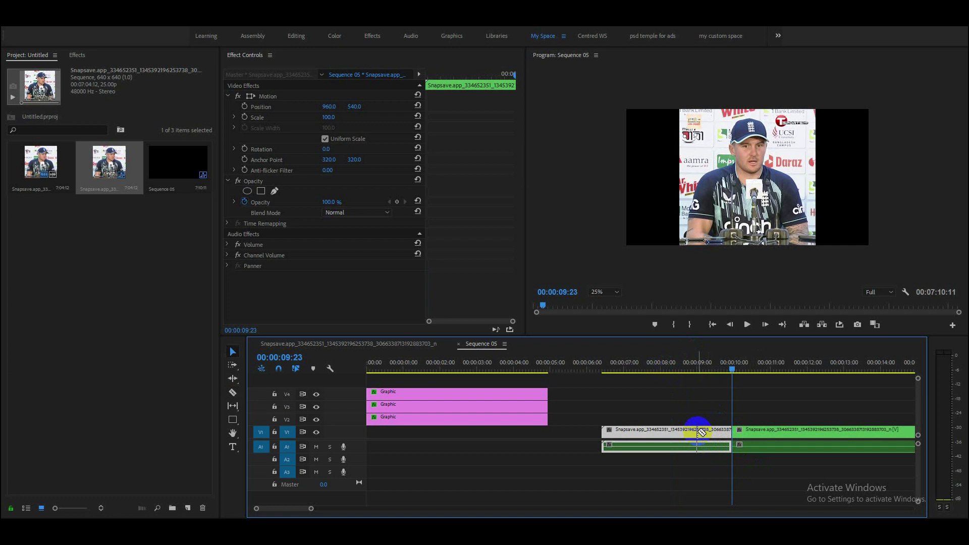
{"action": "key", "text": "Delete"}
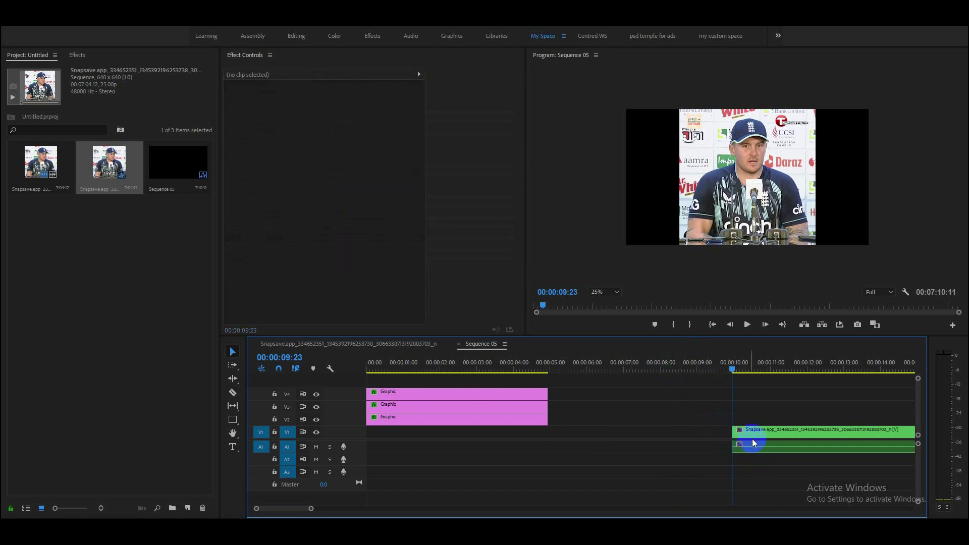
Step: Slide the remaining press clip to the sequence start and preview the transition
{"action": "left_click", "coordinate": [759, 446]}
{"action": "left_click_drag", "start_coordinate": [776, 438], "coordinate": [411, 436]}
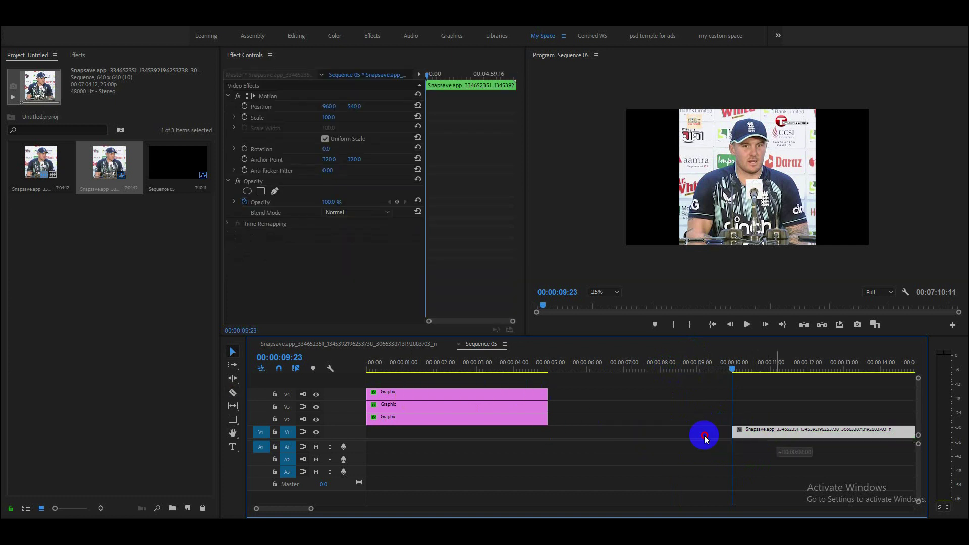
{"action": "left_click_drag", "start_coordinate": [401, 371], "coordinate": [334, 373]}
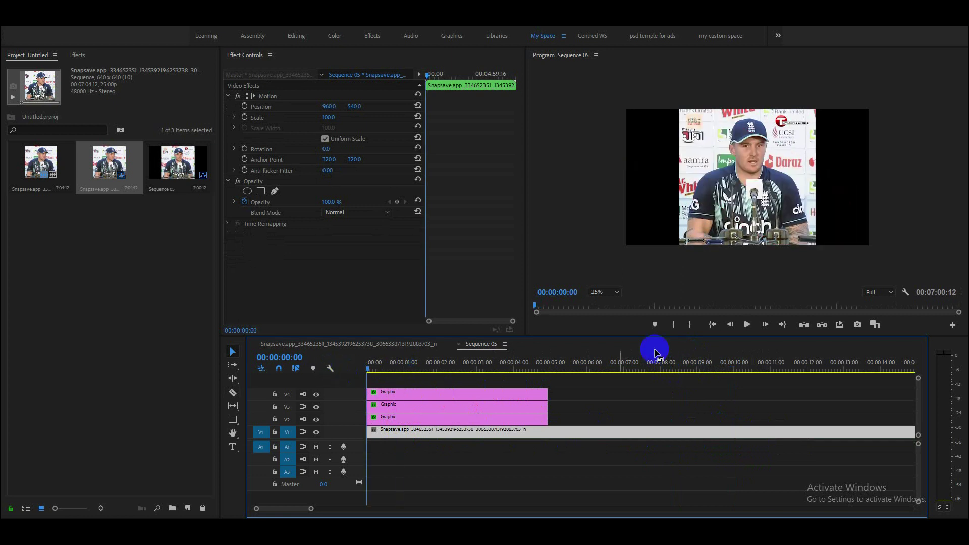
{"action": "left_click", "coordinate": [748, 324]}
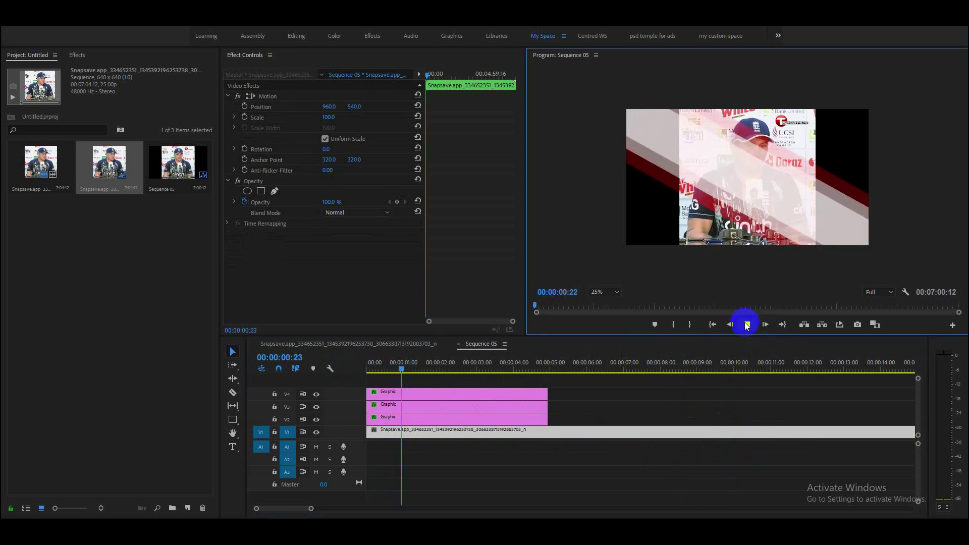
{"action": "left_click", "coordinate": [461, 383]}
{"action": "key", "text": "Home"}
{"action": "key", "text": "space"}
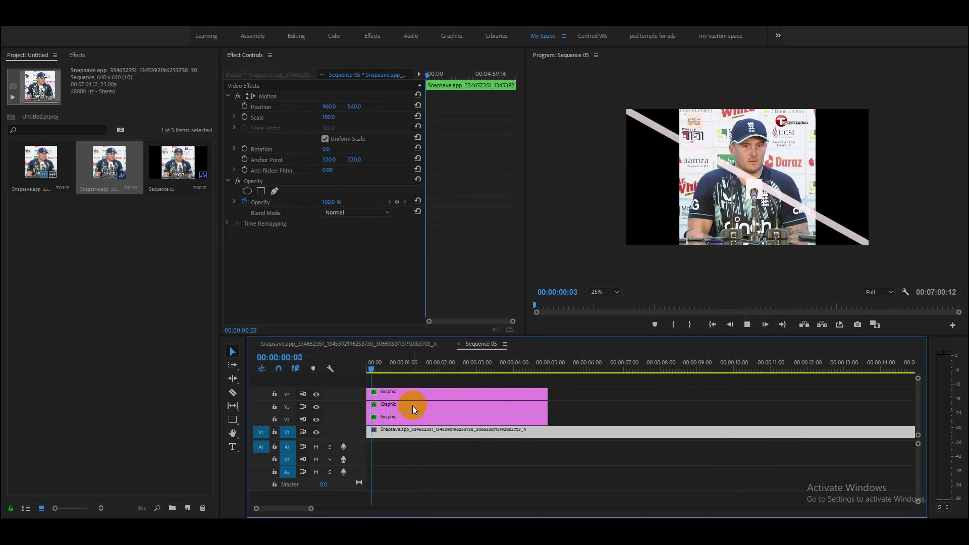
{"action": "left_click", "coordinate": [363, 344]}
{"action": "left_click", "coordinate": [603, 293]}
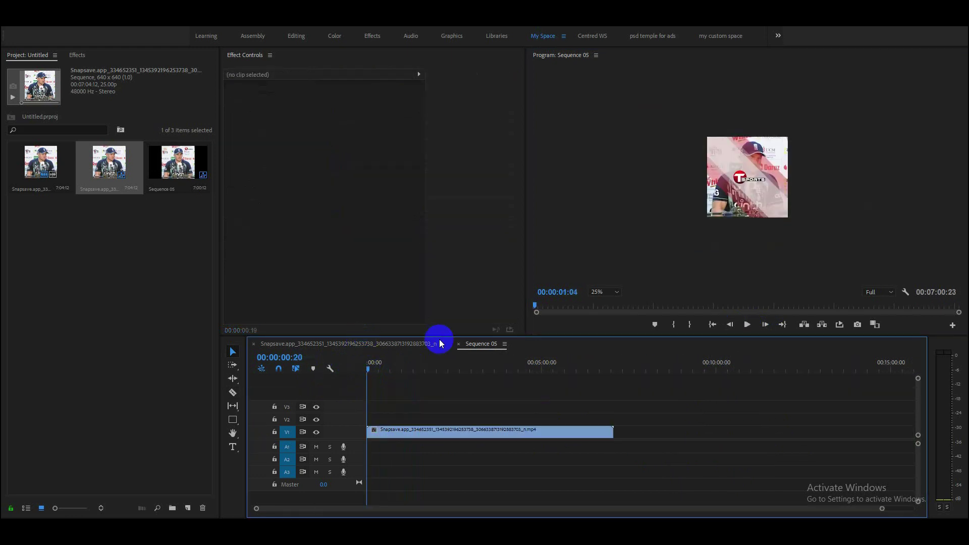
{"action": "left_click", "coordinate": [606, 303]}
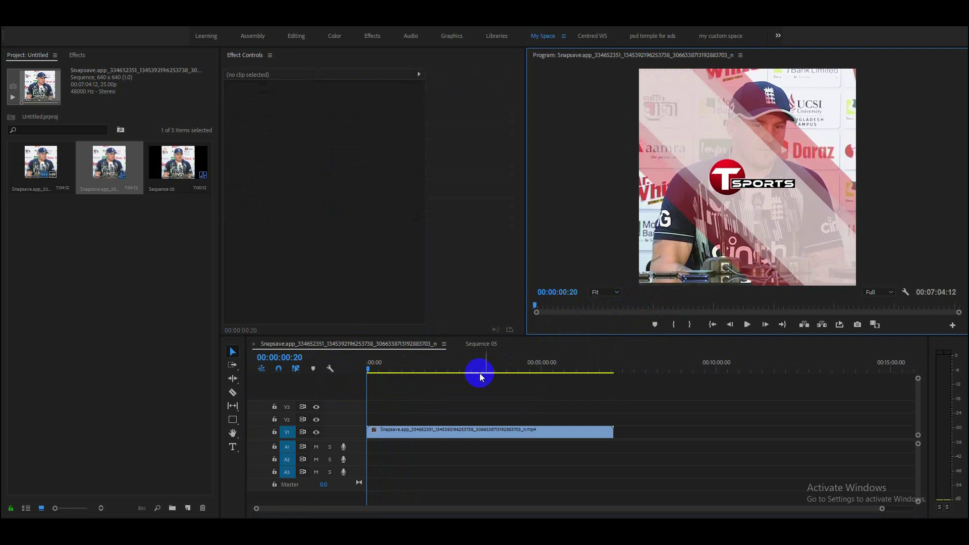
{"action": "key", "text": "space"}
{"action": "left_click", "coordinate": [366, 372]}
{"action": "key", "text": "space"}
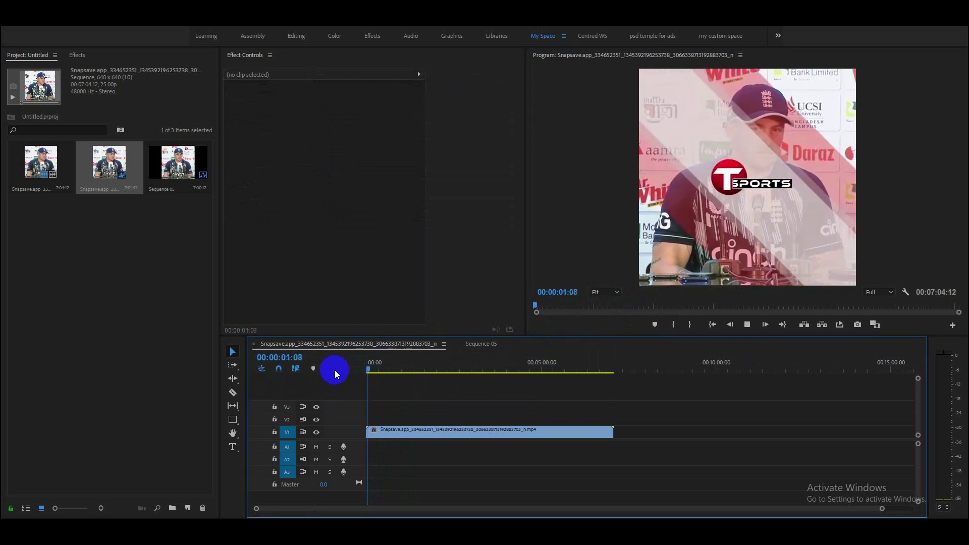
{"action": "left_click", "coordinate": [481, 344]}
{"action": "left_click", "coordinate": [353, 380]}
{"action": "key", "text": "space"}
{"action": "key", "text": "space"}
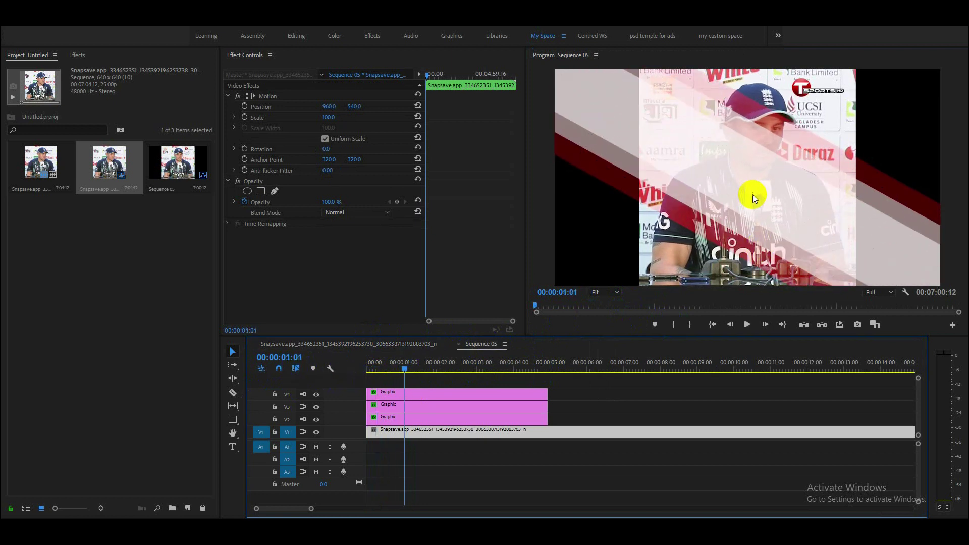
Step: Set the top V4 graphic's opacity to 40%
{"action": "left_click", "coordinate": [429, 400]}
{"action": "left_click", "coordinate": [329, 202]}
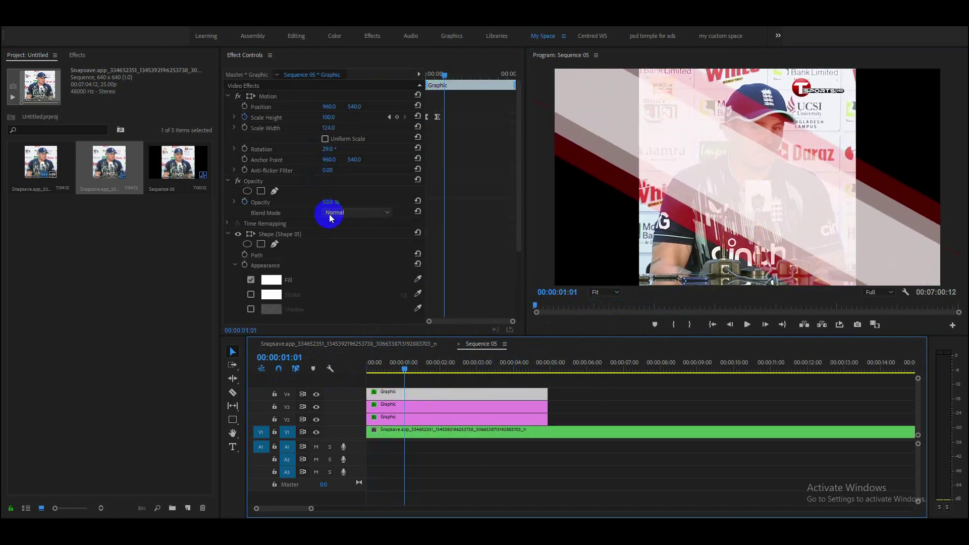
{"action": "type", "text": "40"}
{"action": "key", "text": "Return"}
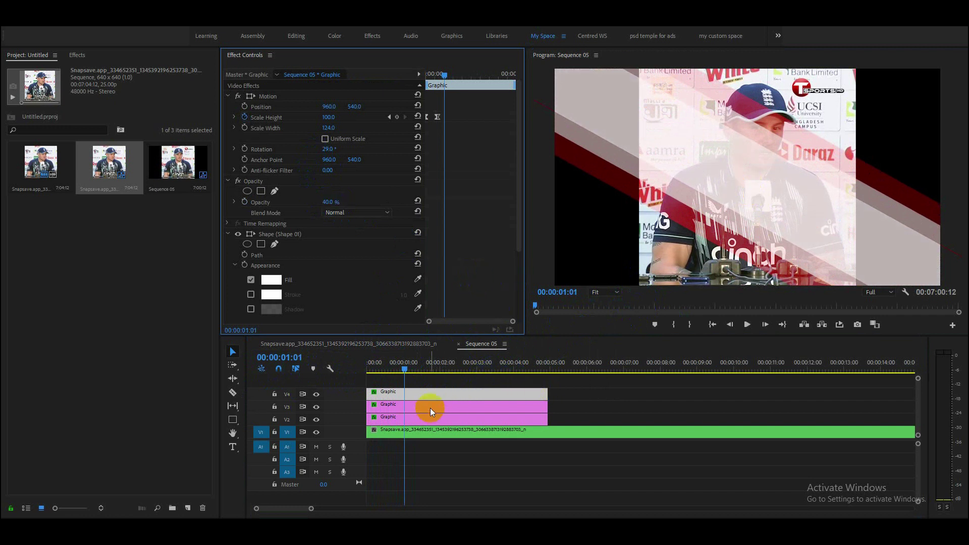
Step: Remove the opacity keyframes from the V3 and V2 Graphic clips
{"action": "left_click", "coordinate": [430, 408]}
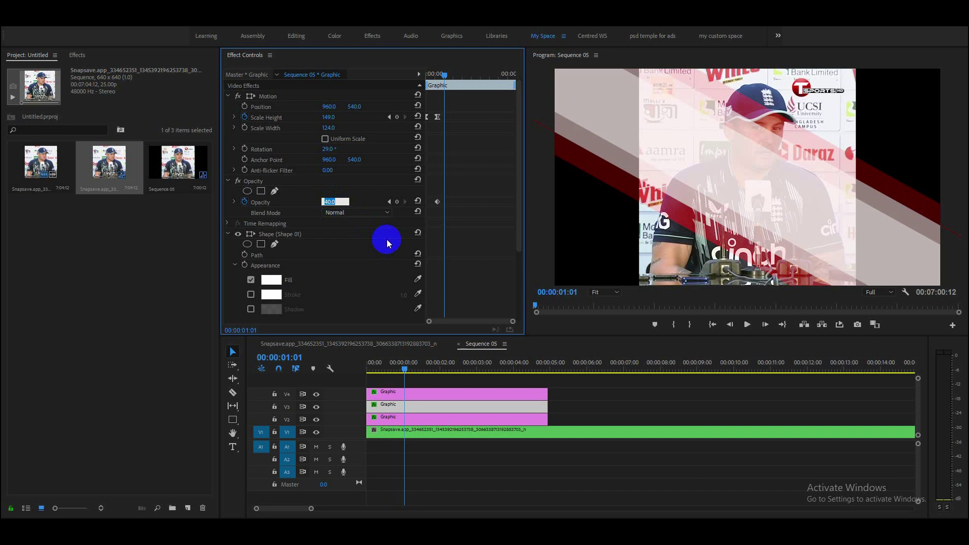
{"action": "left_click", "coordinate": [245, 202]}
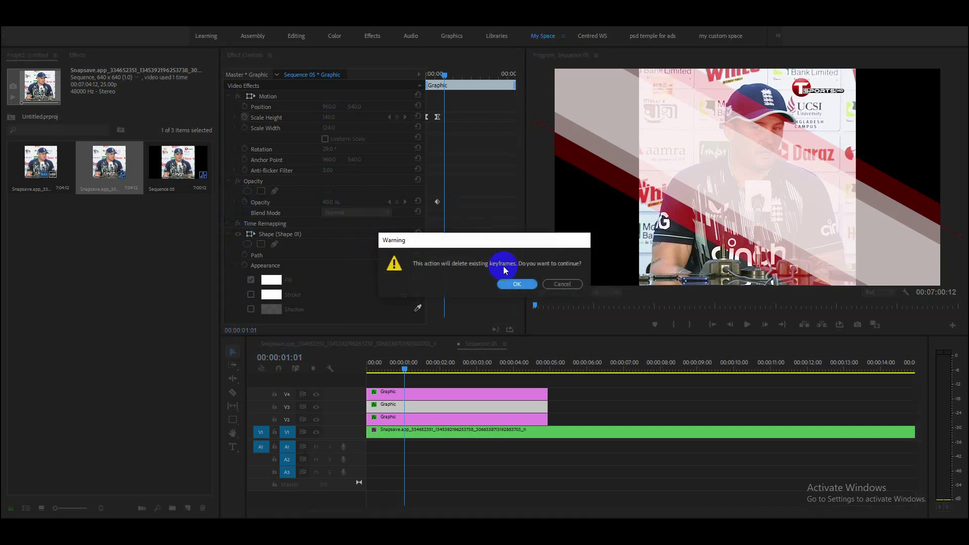
{"action": "left_click", "coordinate": [510, 283]}
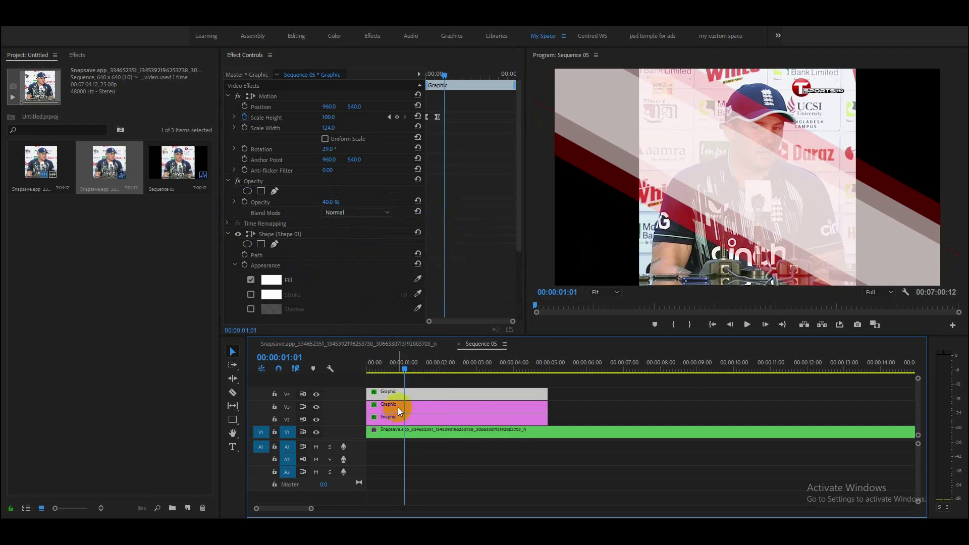
{"action": "left_click", "coordinate": [414, 418]}
{"action": "left_click", "coordinate": [244, 202]}
{"action": "left_click", "coordinate": [505, 286]}
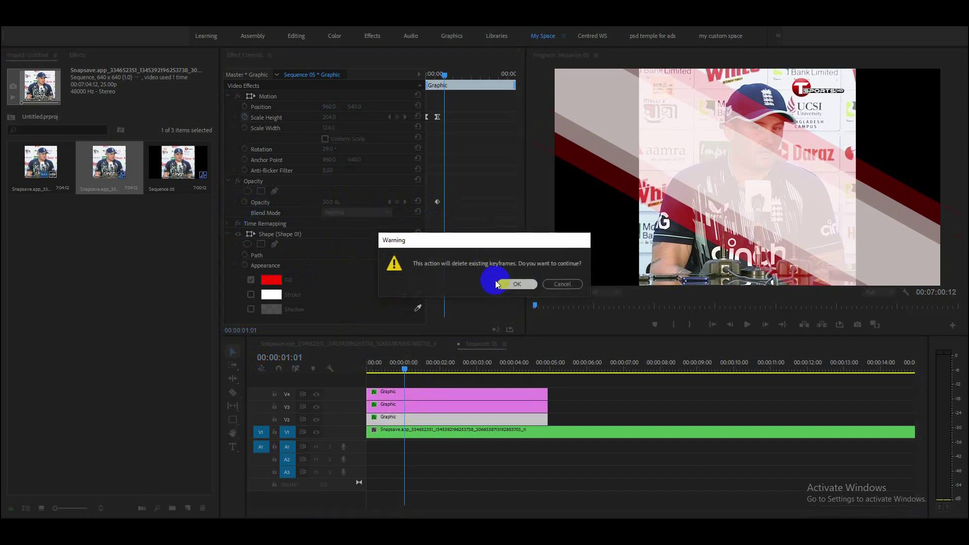
Step: Change the top graphic's opacity to 30% and preview the result
{"action": "left_click", "coordinate": [396, 393]}
{"action": "left_click", "coordinate": [329, 202]}
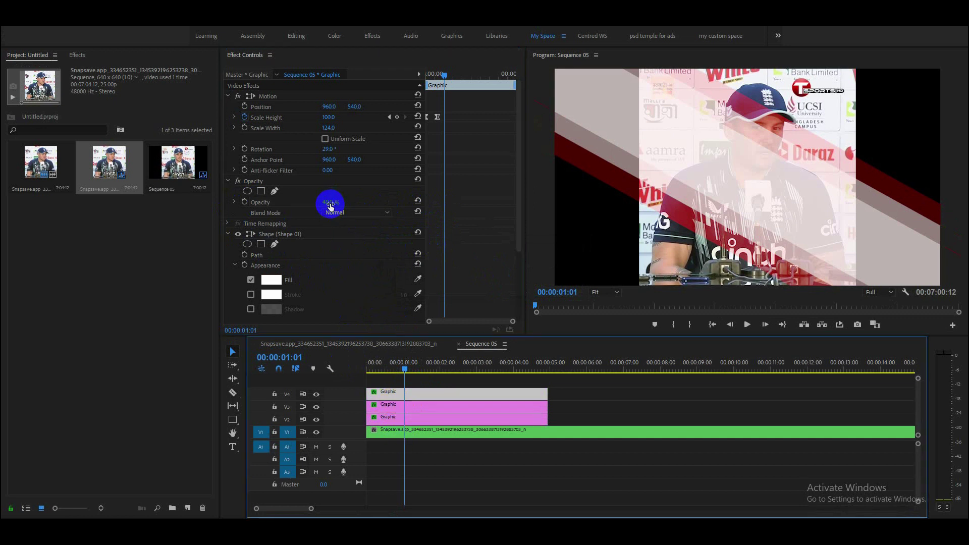
{"action": "type", "text": "30"}
{"action": "key", "text": "Return"}
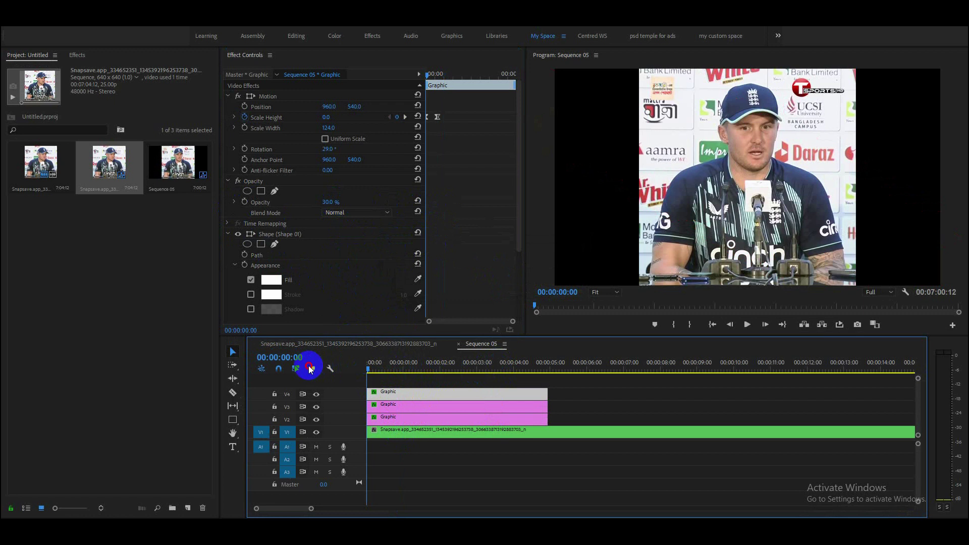
{"action": "key", "text": "space"}
{"action": "key", "text": "space"}
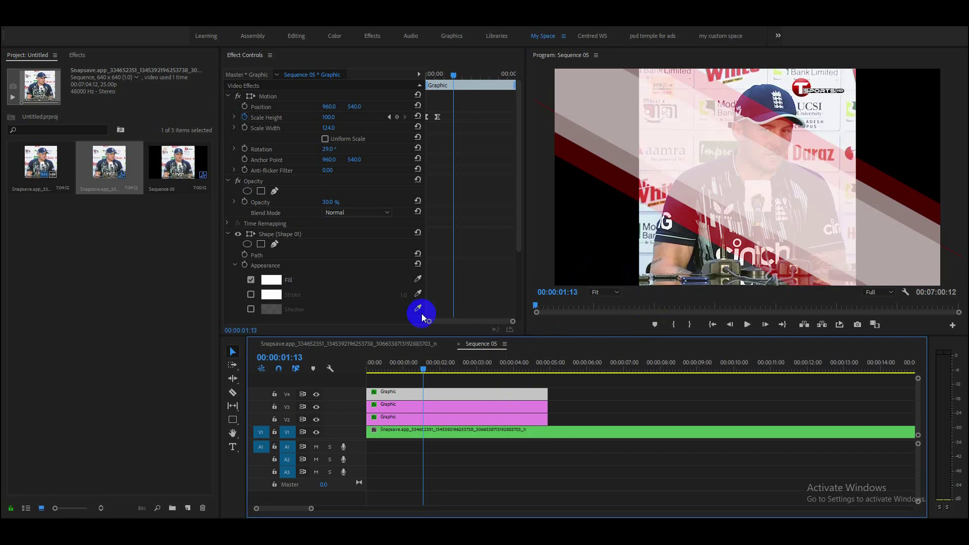
Step: Replay the original press-clip sequence's intro from the start for comparison
{"action": "left_click", "coordinate": [366, 348]}
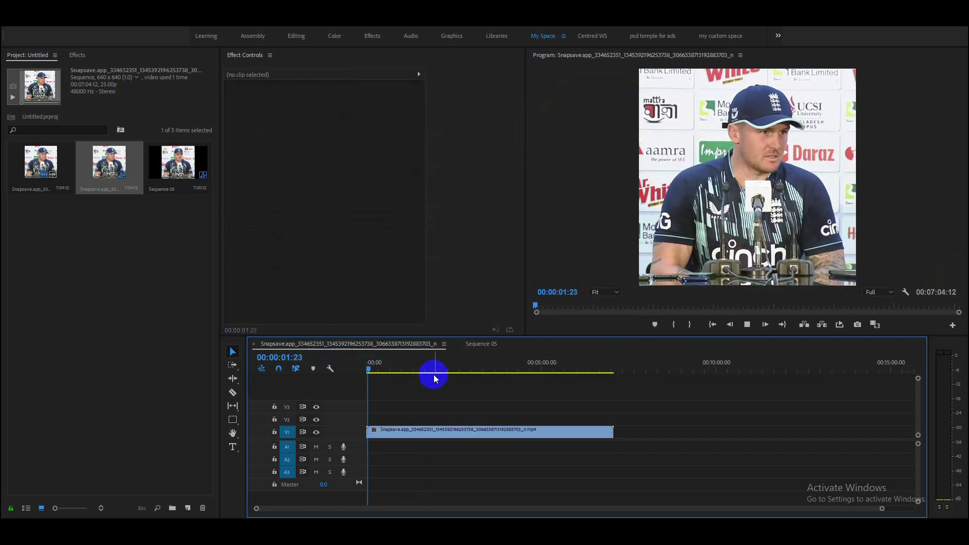
{"action": "left_click", "coordinate": [369, 373]}
{"action": "key", "text": "space"}
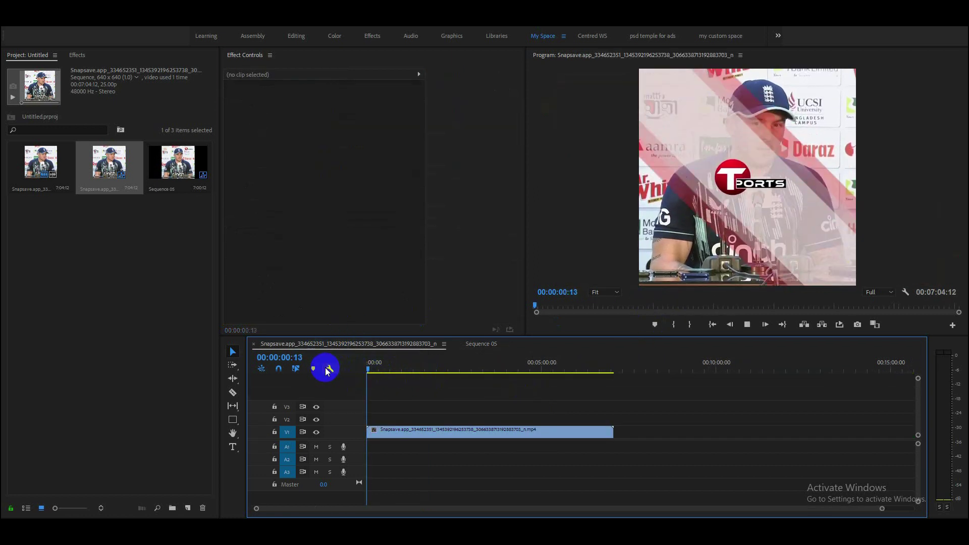
{"action": "key", "text": "space"}
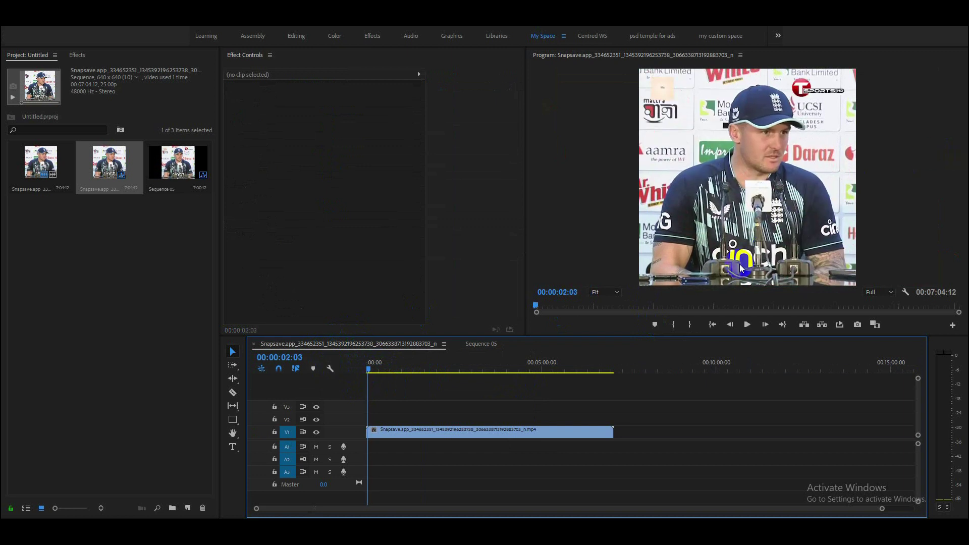
{"action": "left_click", "coordinate": [481, 345]}
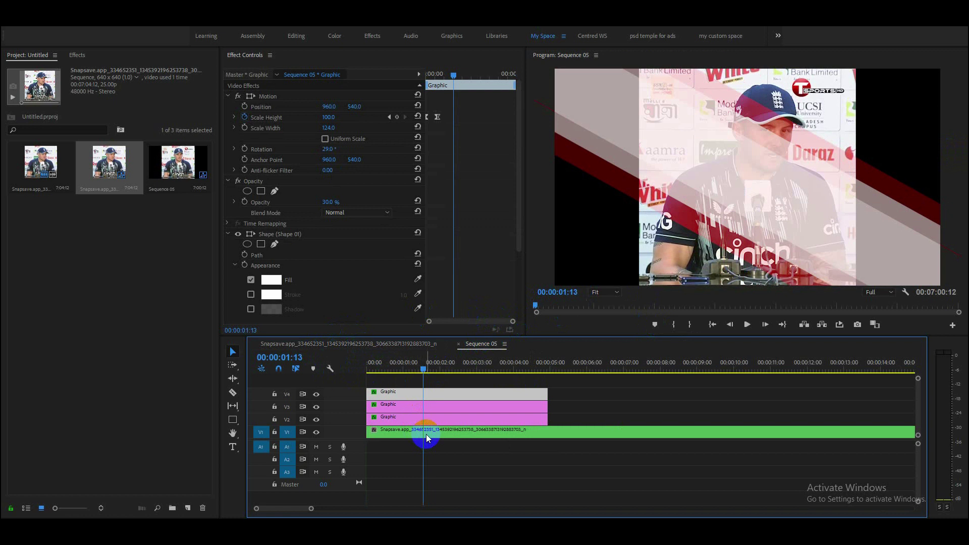
Step: Cut the V4, V3 and V2 Graphic clips at 00:00:01:14 with the Razor
{"action": "left_click_drag", "start_coordinate": [424, 369], "coordinate": [281, 373]}
{"action": "key", "text": "space"}
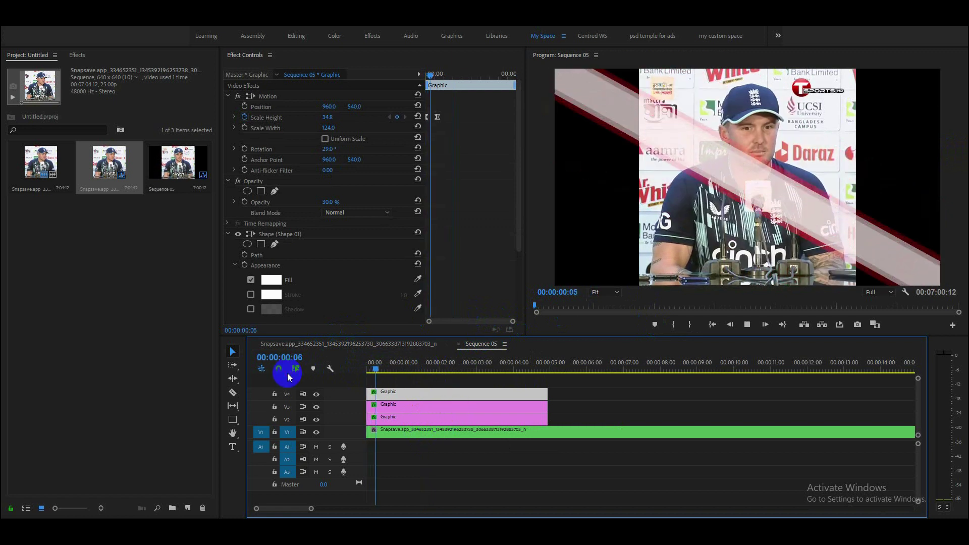
{"action": "left_click", "coordinate": [423, 406]}
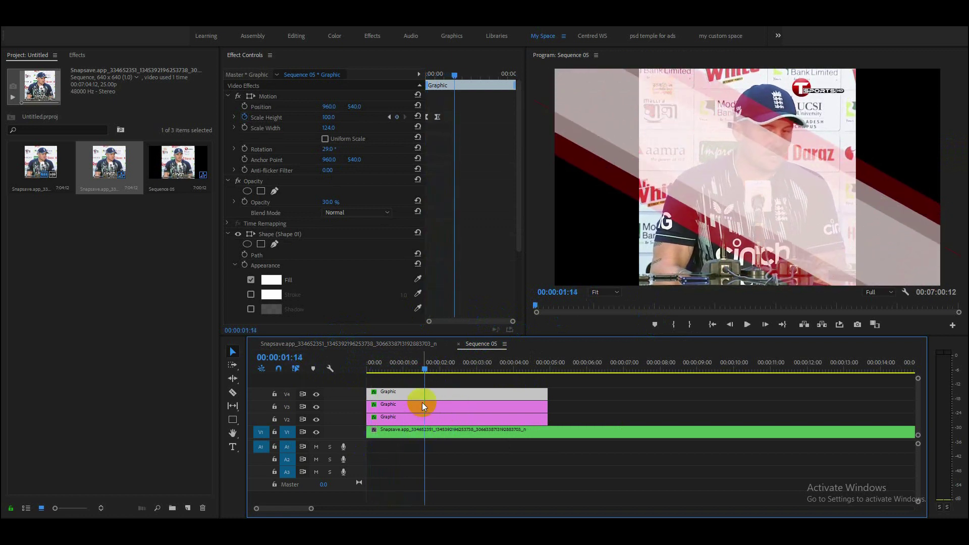
{"action": "left_click_drag", "start_coordinate": [438, 383], "coordinate": [435, 421]}
{"action": "key", "text": "c"}
{"action": "left_click", "coordinate": [427, 397]}
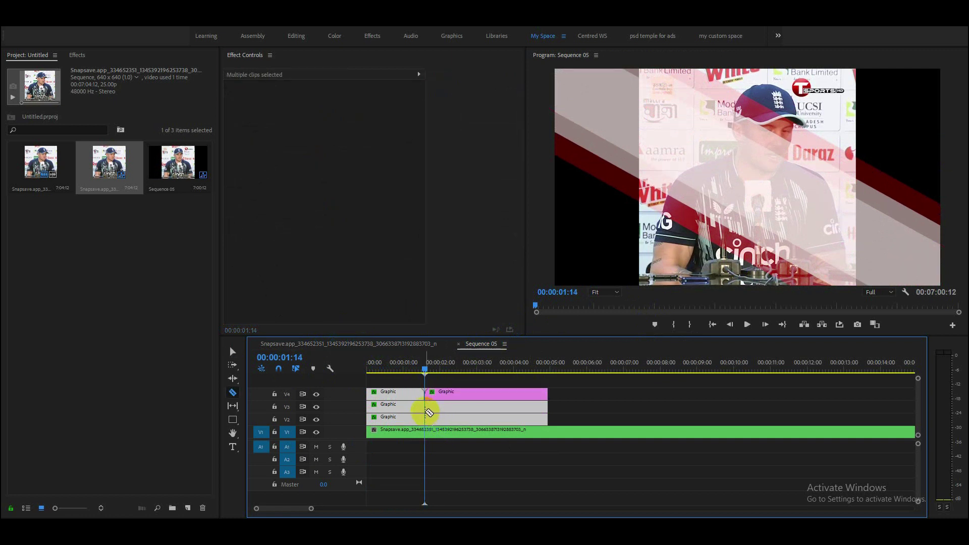
{"action": "left_click", "coordinate": [427, 407]}
{"action": "left_click", "coordinate": [426, 419]}
{"action": "key", "text": "v"}
Step: Delete the trailing Graphic pieces, keeping only the opening parts selected
{"action": "left_click_drag", "start_coordinate": [447, 382], "coordinate": [469, 420]}
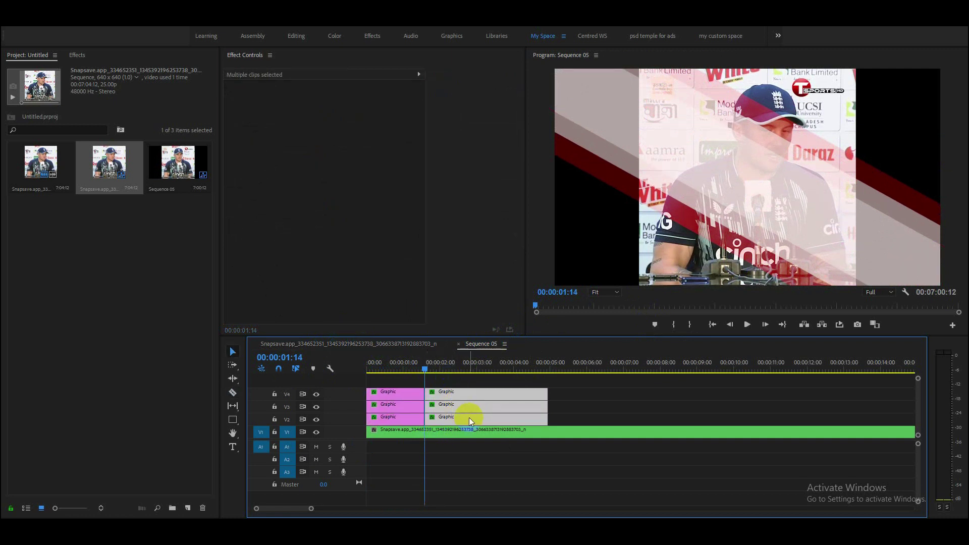
{"action": "left_click_drag", "start_coordinate": [582, 422], "coordinate": [801, 416]}
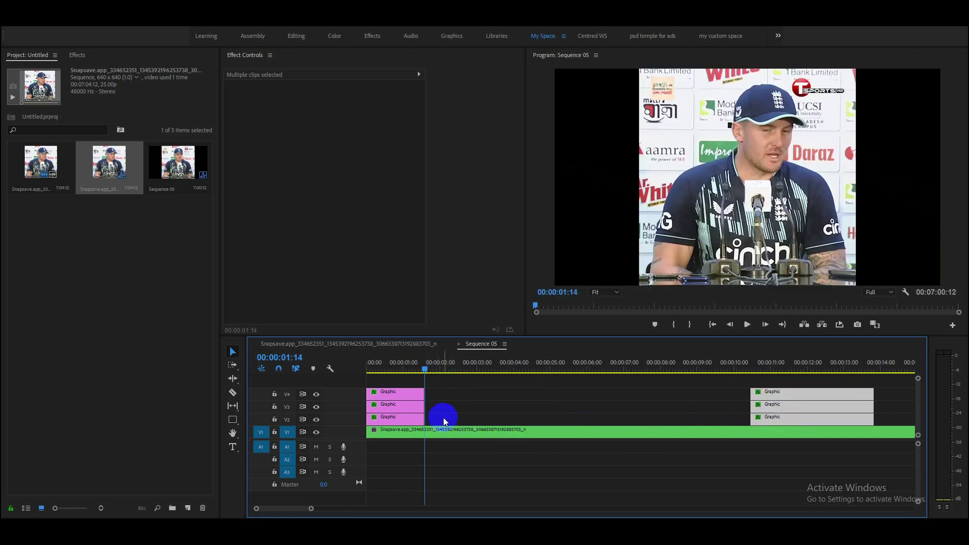
{"action": "key", "text": "Delete"}
{"action": "left_click_drag", "start_coordinate": [447, 419], "coordinate": [402, 389]}
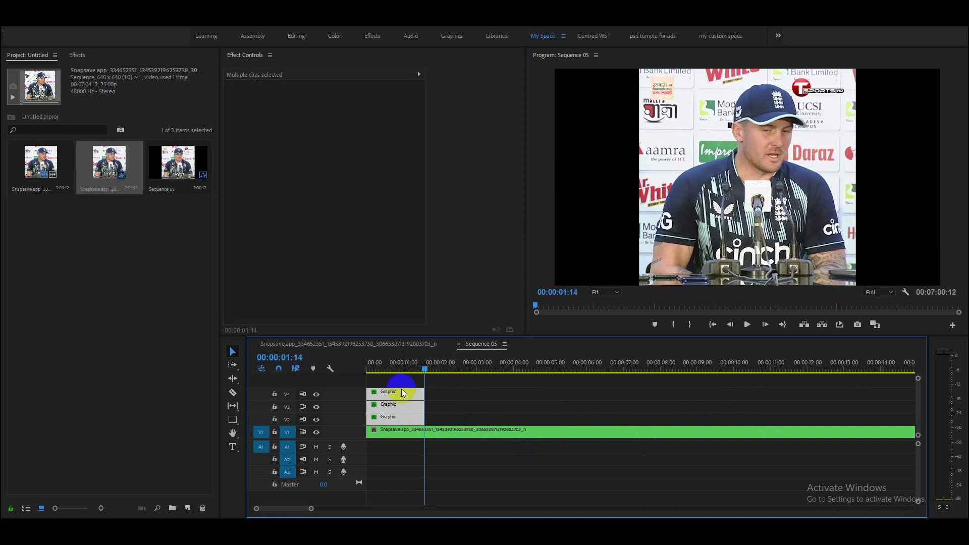
Step: Nest the three Graphic clips as Nested Sequence 02
{"action": "key", "text": "alt+c"}
{"action": "key", "text": "n"}
{"action": "key", "text": "Return"}
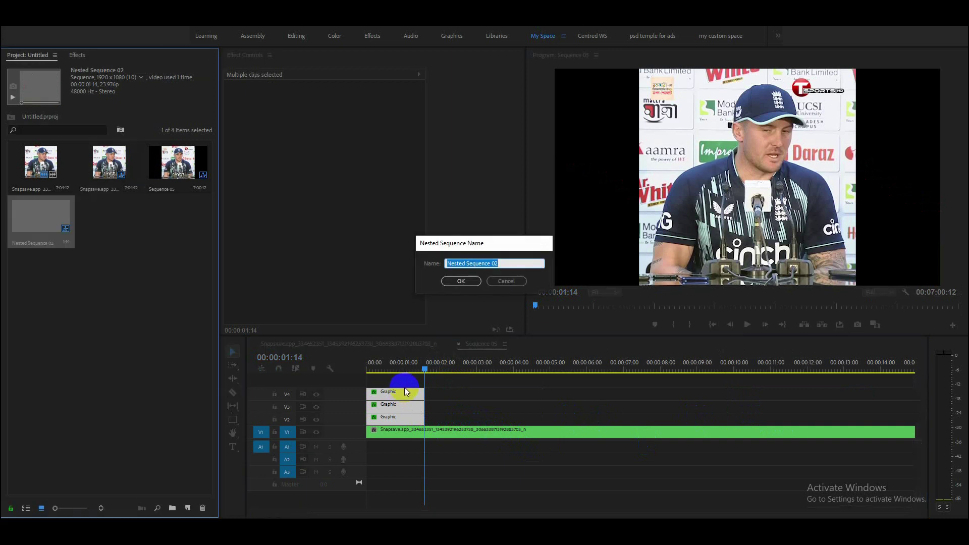
Step: Alt-drag a copy of the nest, adjust its Speed/Duration, and butt it after the original
{"action": "left_click_drag", "start_coordinate": [388, 419], "coordinate": [505, 419]}
{"action": "right_click", "coordinate": [504, 418]}
{"action": "left_click", "coordinate": [562, 342]}
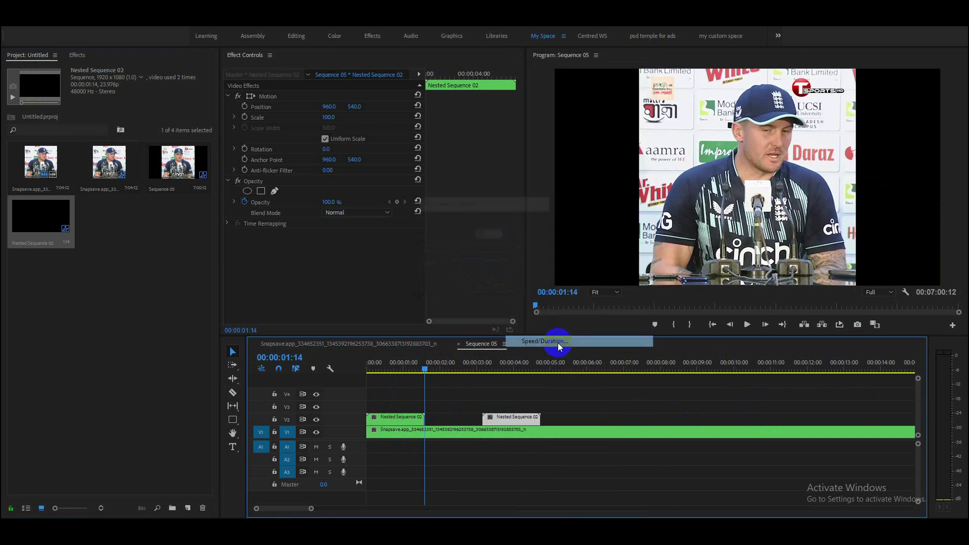
{"action": "left_click", "coordinate": [459, 324]}
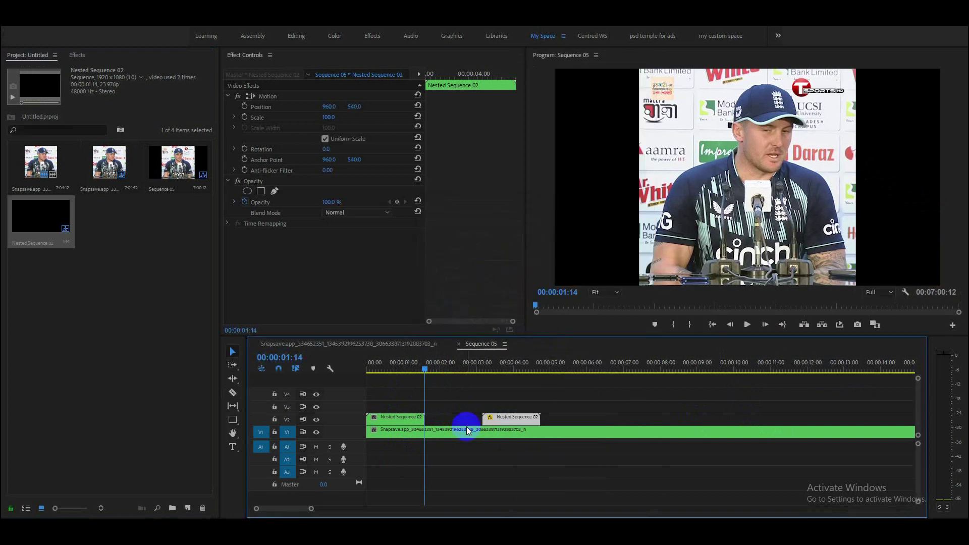
{"action": "left_click_drag", "start_coordinate": [523, 419], "coordinate": [465, 419]}
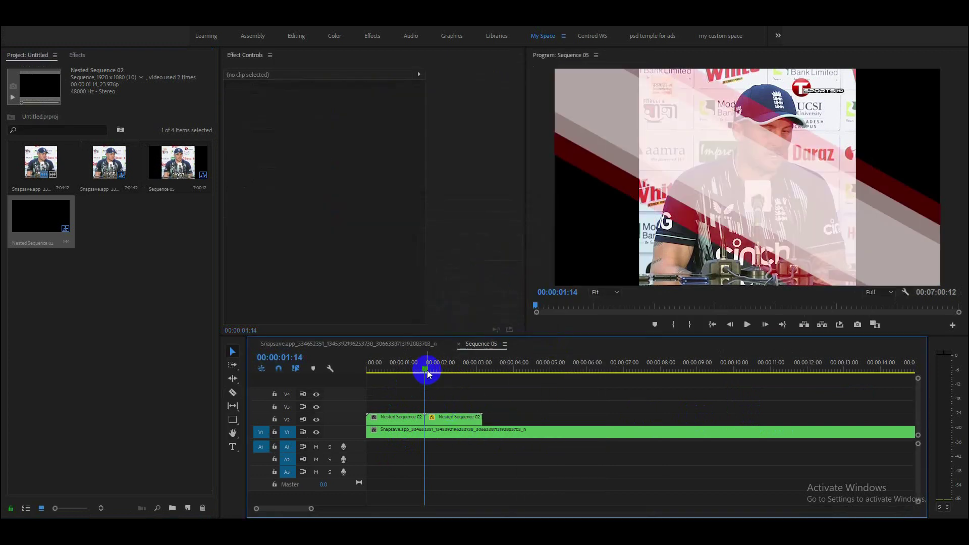
Step: Preview Sequence 05 from the start
{"action": "left_click_drag", "start_coordinate": [426, 372], "coordinate": [328, 368]}
{"action": "key", "text": "space"}
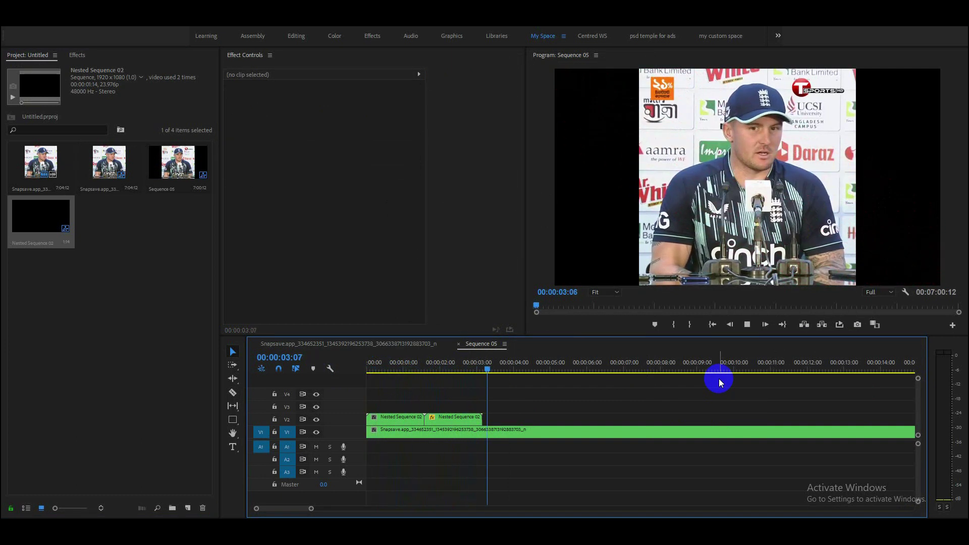
{"action": "key", "text": "space"}
{"action": "left_click", "coordinate": [383, 347]}
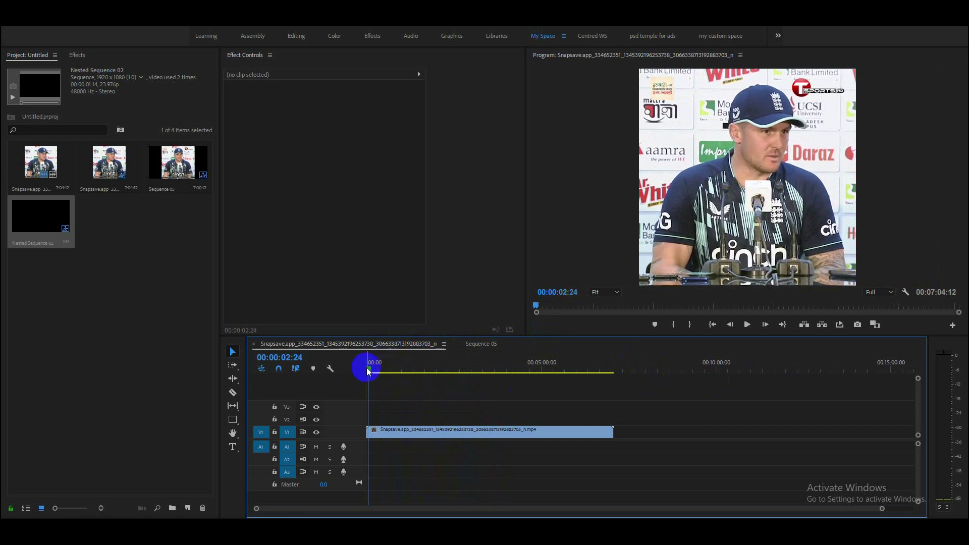
Step: Play the original press-clip intro and Sequence 05's stripe intro back to back to compare them
{"action": "left_click", "coordinate": [368, 368]}
{"action": "key", "text": "space"}
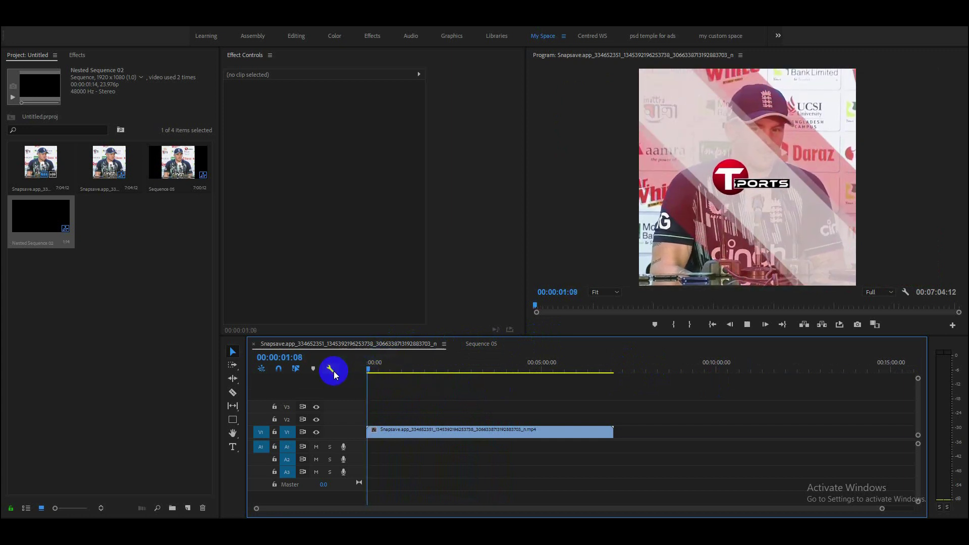
{"action": "key", "text": "space"}
{"action": "left_click", "coordinate": [465, 343]}
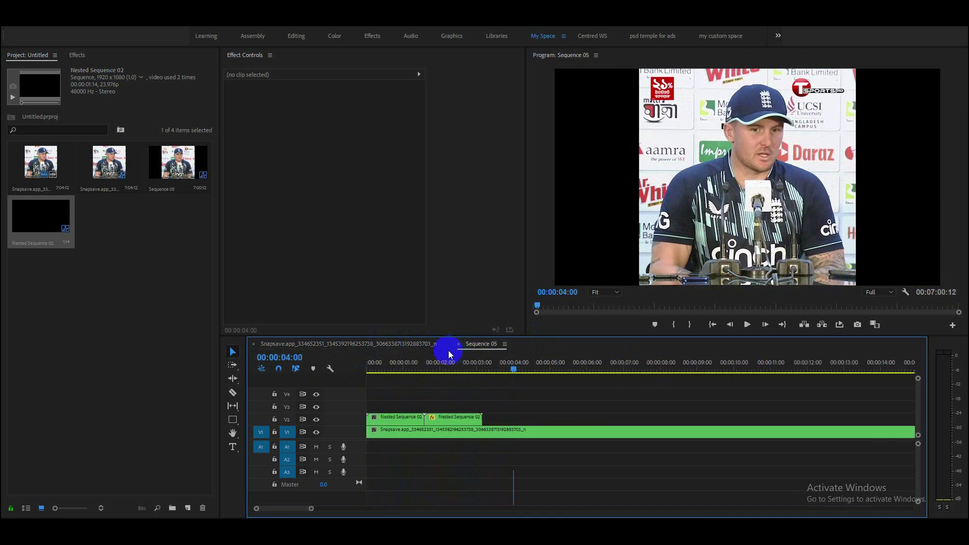
{"action": "left_click", "coordinate": [400, 371]}
{"action": "key", "text": "space"}
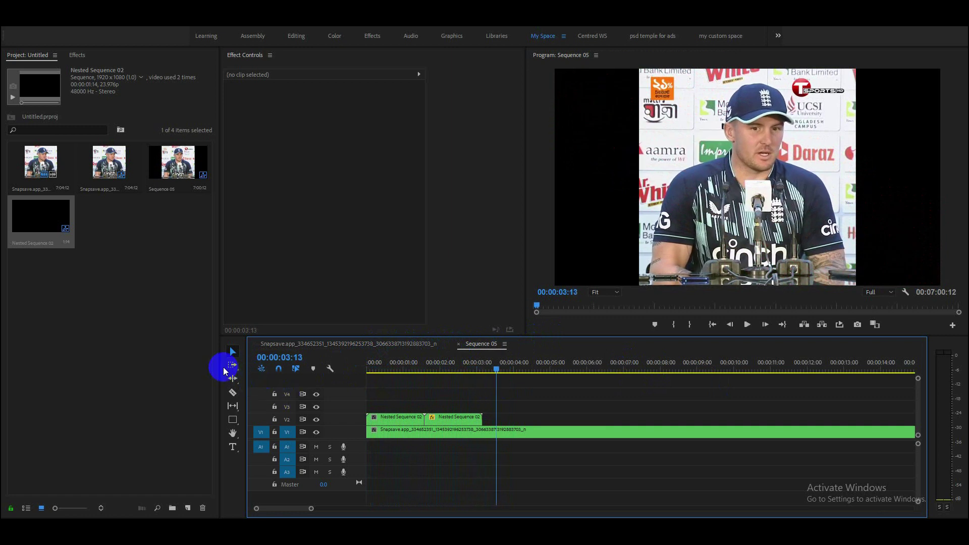
{"action": "left_click", "coordinate": [377, 343]}
{"action": "left_click_drag", "start_coordinate": [371, 370], "coordinate": [318, 368]}
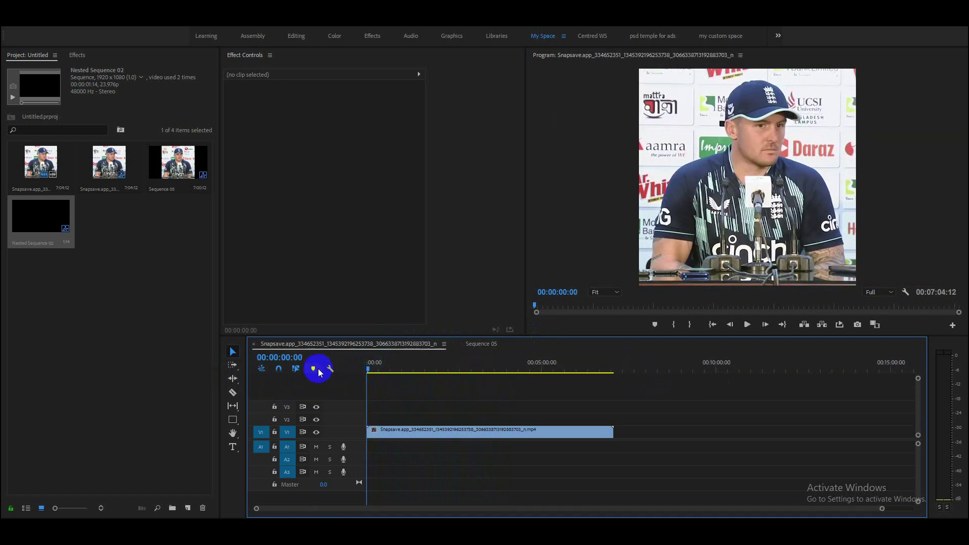
{"action": "key", "text": "space"}
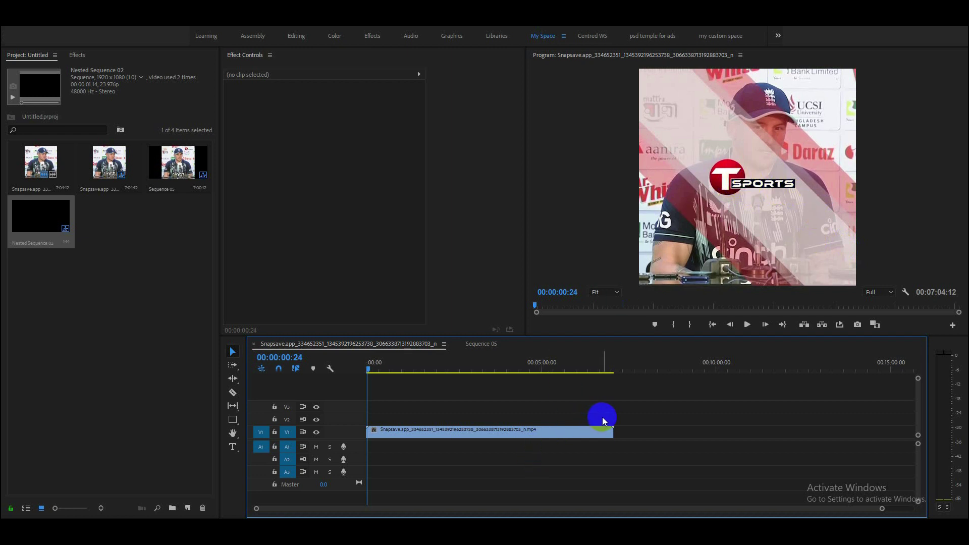
{"action": "left_click", "coordinate": [474, 344]}
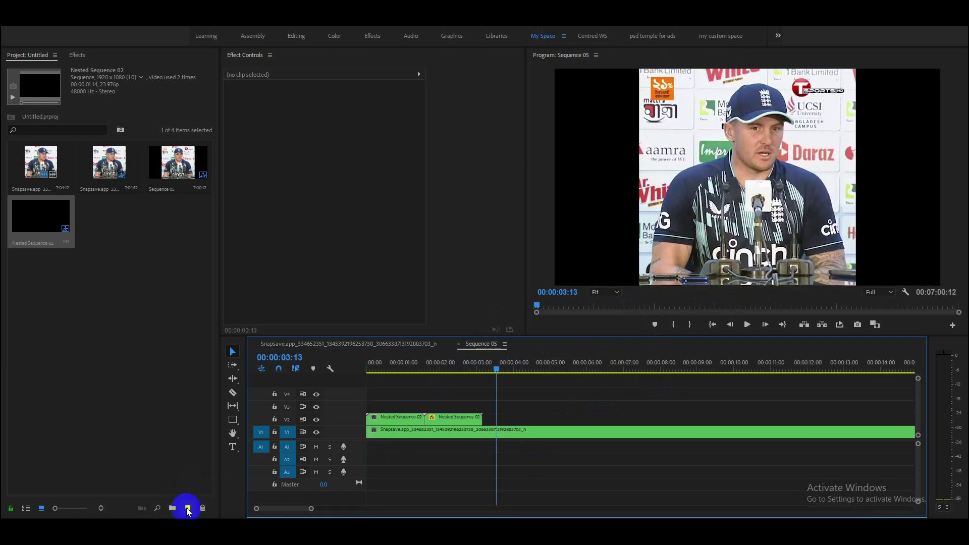
Step: Create Sequence 06 and draw a circle in the frame with the Ellipse tool
{"action": "left_click", "coordinate": [193, 505]}
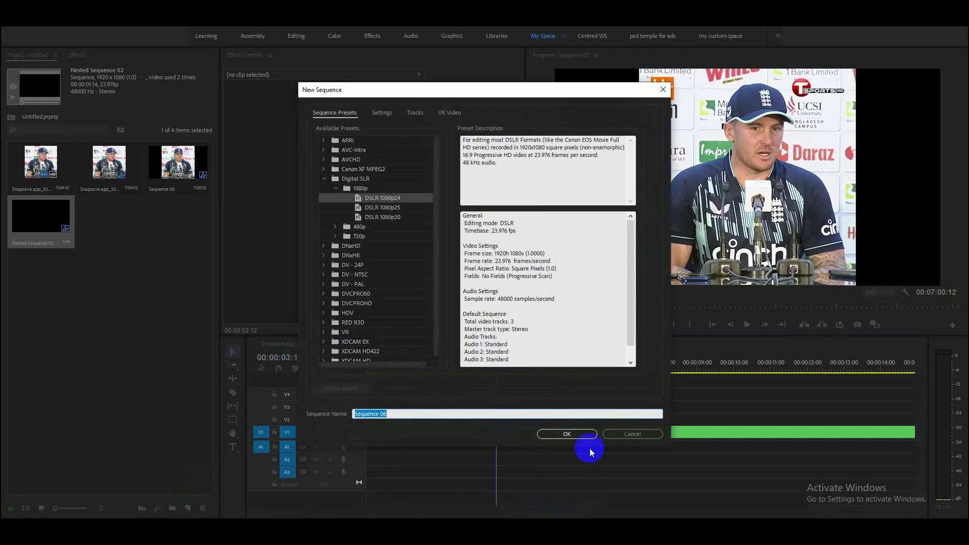
{"action": "left_click", "coordinate": [581, 434]}
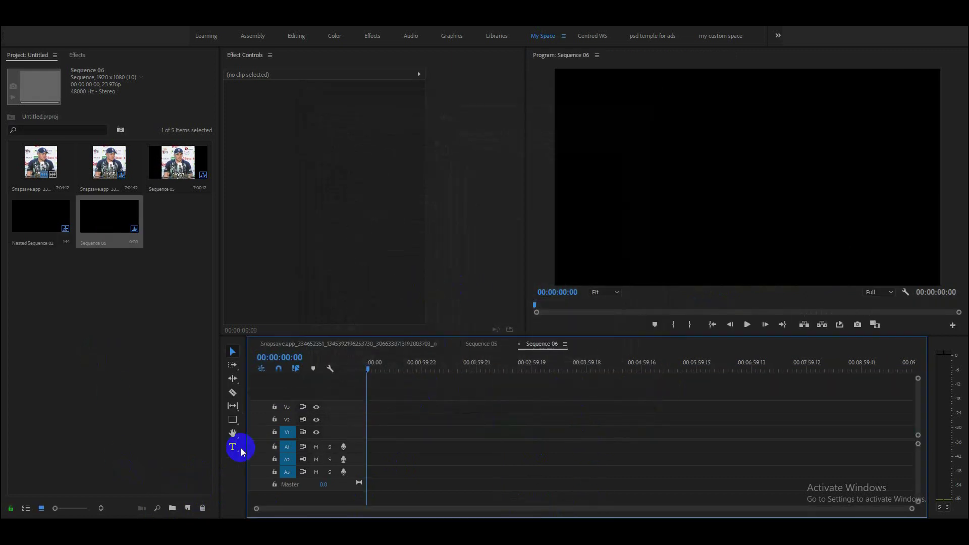
{"action": "left_click_drag", "start_coordinate": [233, 420], "coordinate": [266, 441]}
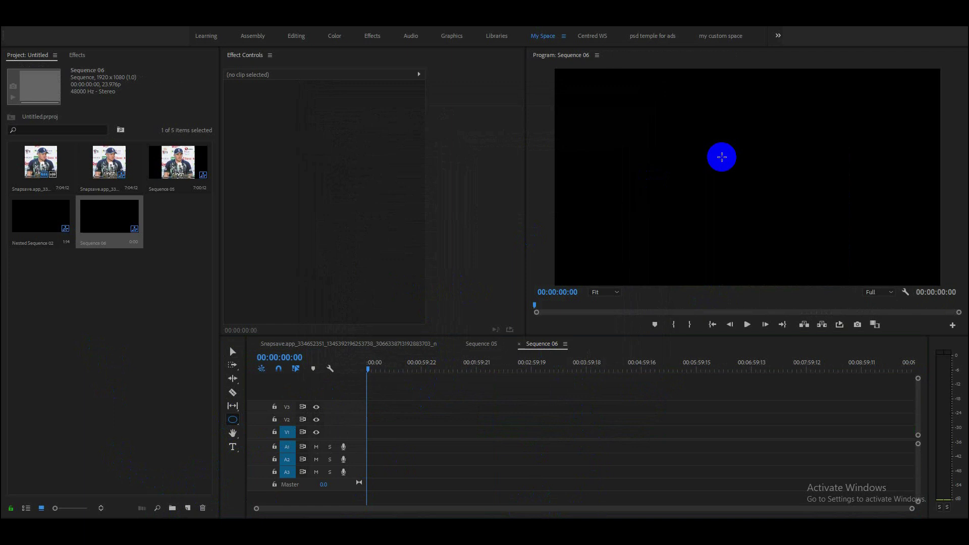
{"action": "left_click_drag", "start_coordinate": [714, 165], "coordinate": [755, 207]}
Step: Fill the circle with grey B2B2B2 and nudge it slightly upward
{"action": "left_click", "coordinate": [271, 279]}
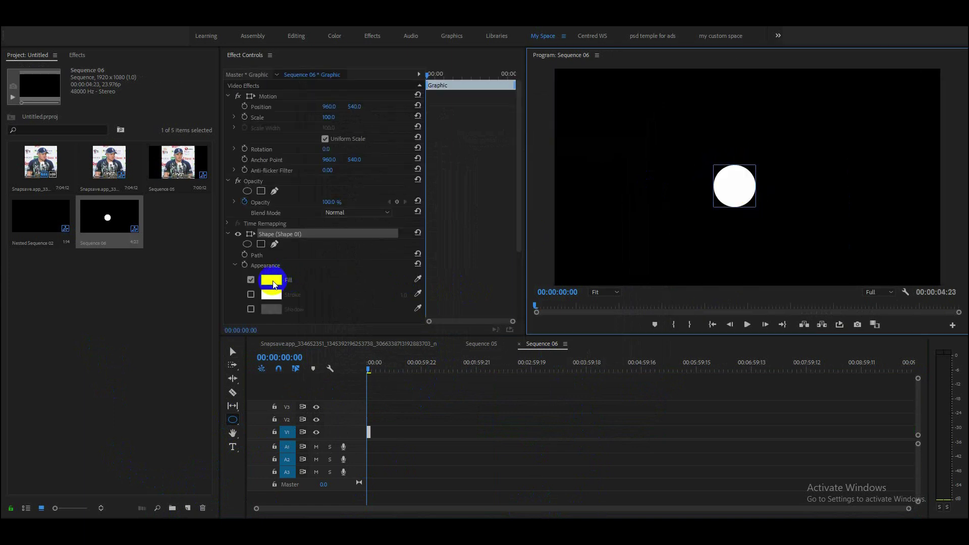
{"action": "left_click", "coordinate": [372, 322]}
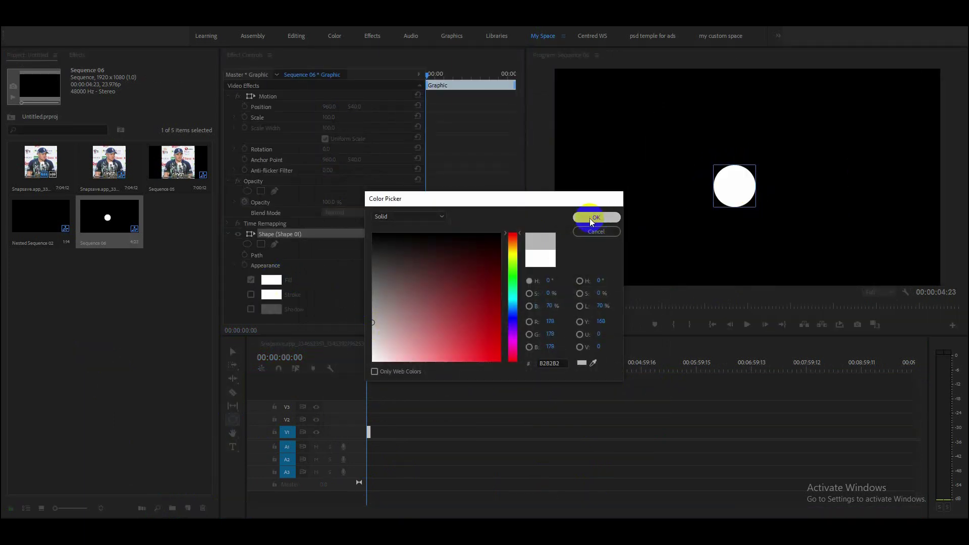
{"action": "left_click", "coordinate": [591, 217]}
{"action": "left_click", "coordinate": [229, 355]}
{"action": "left_click", "coordinate": [748, 182]}
{"action": "left_click_drag", "start_coordinate": [745, 187], "coordinate": [749, 180]}
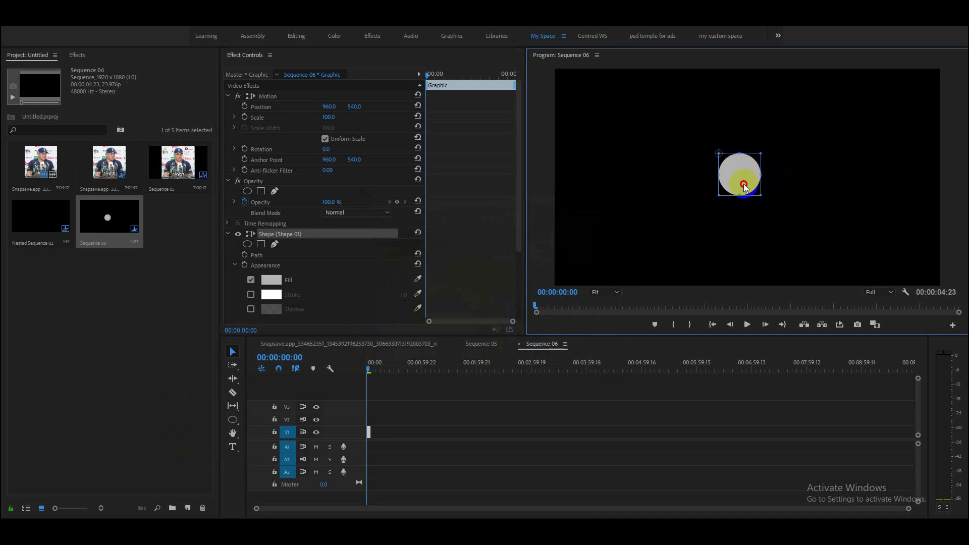
{"action": "left_click_drag", "start_coordinate": [909, 509], "coordinate": [575, 499]}
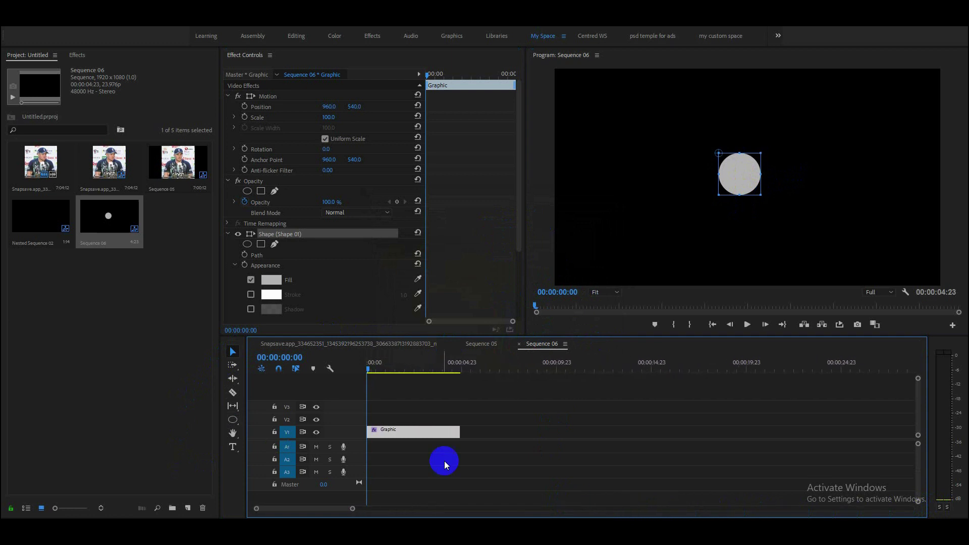
Step: Turn on Position keyframing for the circle and slide it left to X 729
{"action": "left_click", "coordinate": [245, 107]}
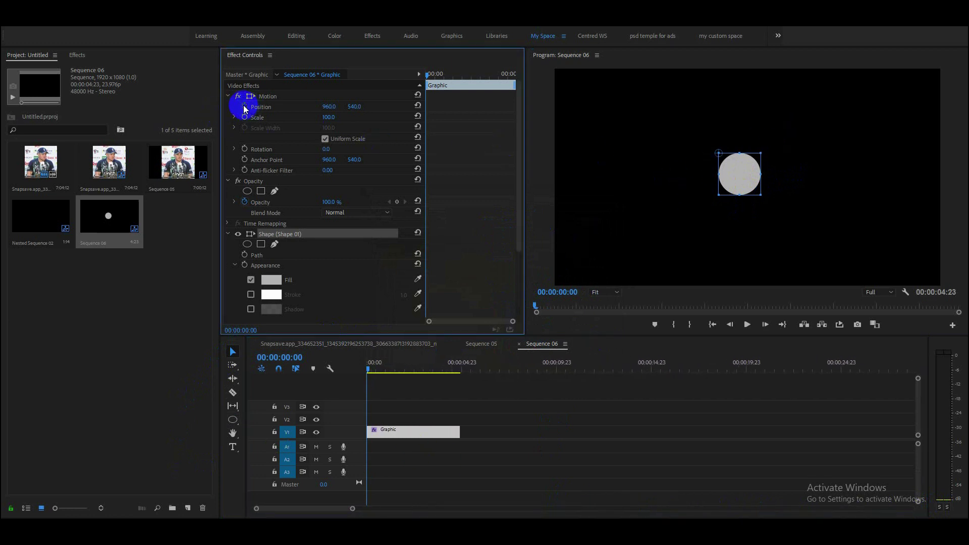
{"action": "left_click", "coordinate": [313, 357]}
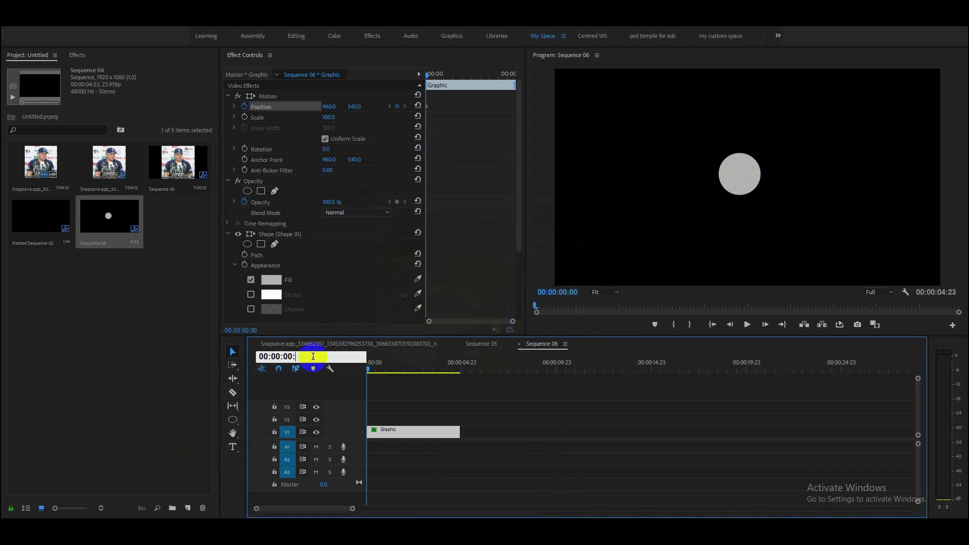
{"action": "type", "text": "10"}
{"action": "key", "text": "Return"}
{"action": "left_click", "coordinate": [396, 107]}
{"action": "left_click", "coordinate": [390, 107]}
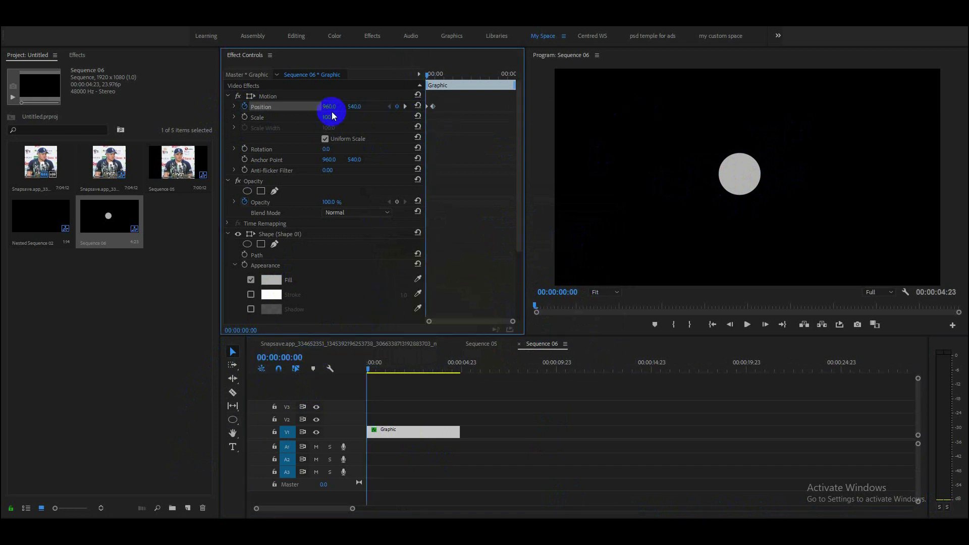
{"action": "left_click_drag", "start_coordinate": [326, 106], "coordinate": [210, 105]}
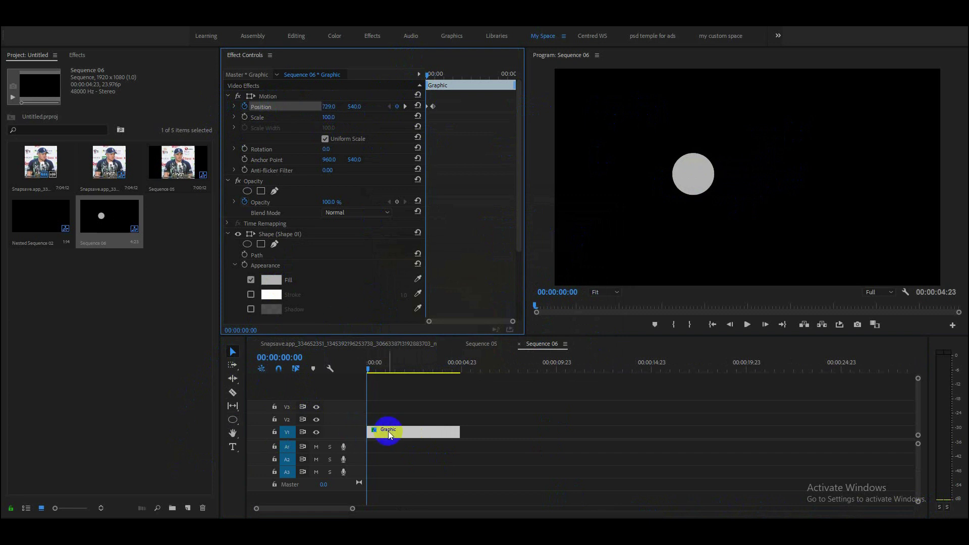
{"action": "left_click", "coordinate": [367, 377]}
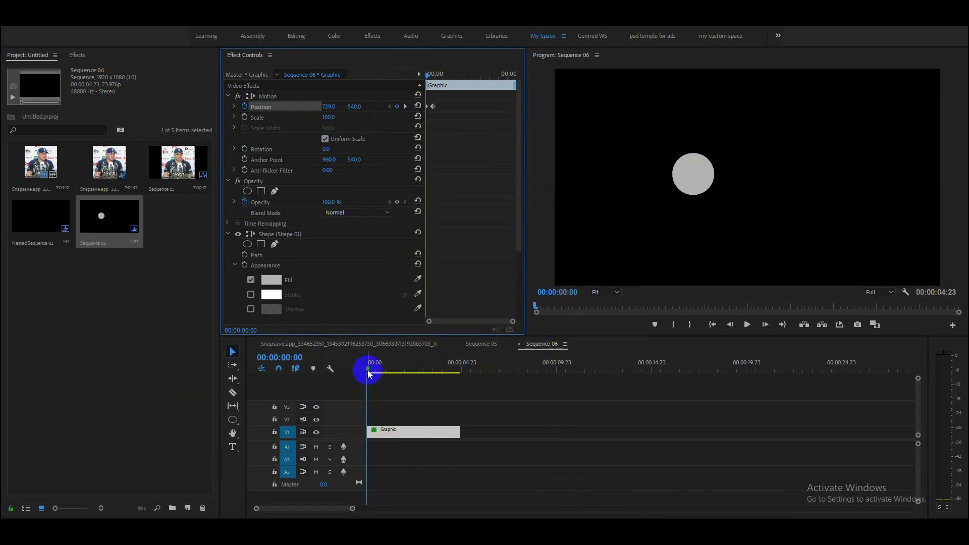
Step: Set the circle to X 675 at frame 10 and play back the motion
{"action": "left_click", "coordinate": [404, 107]}
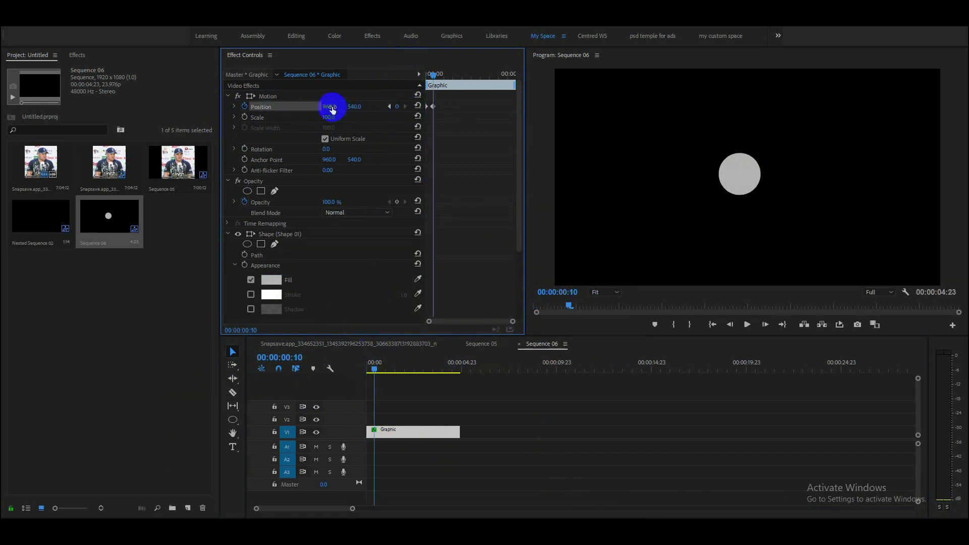
{"action": "left_click_drag", "start_coordinate": [330, 109], "coordinate": [187, 106]}
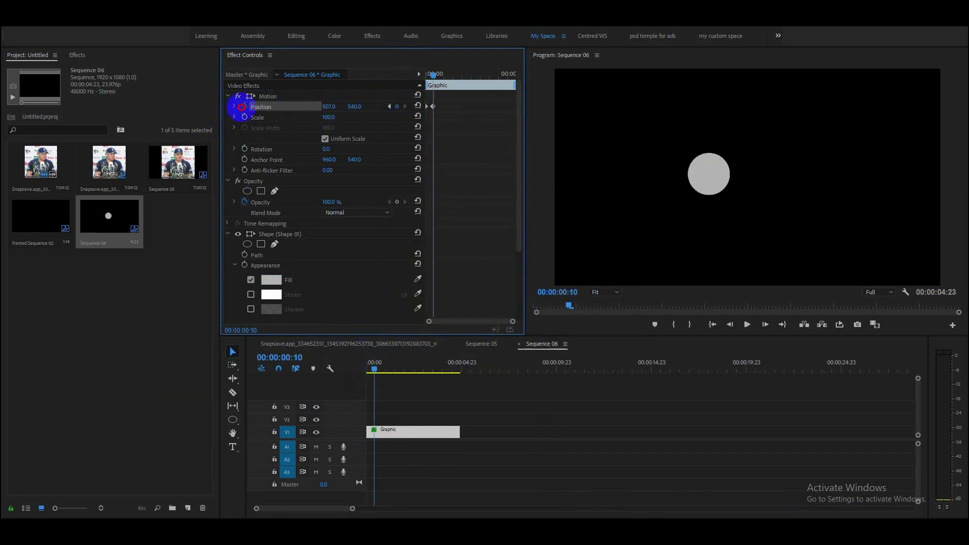
{"action": "left_click", "coordinate": [323, 376]}
{"action": "key", "text": "space"}
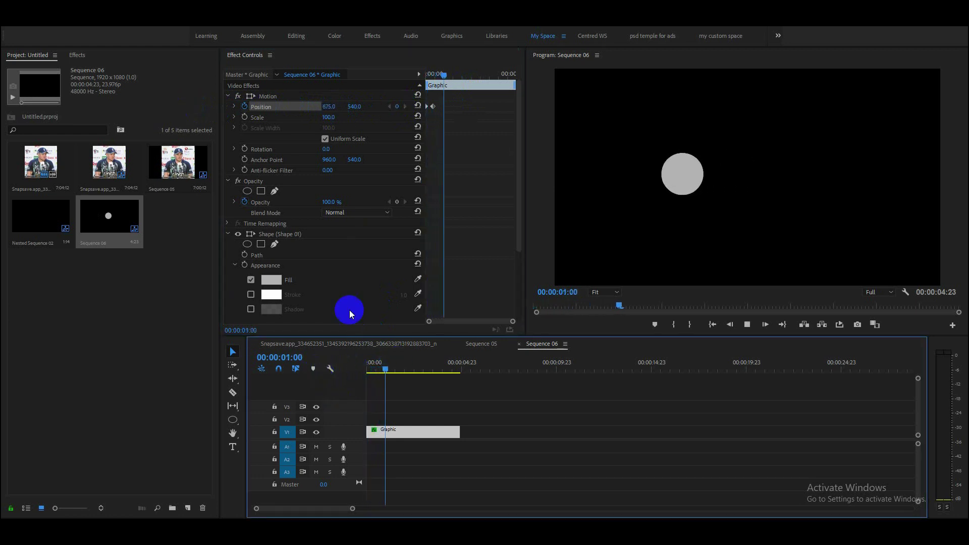
{"action": "left_click", "coordinate": [393, 78]}
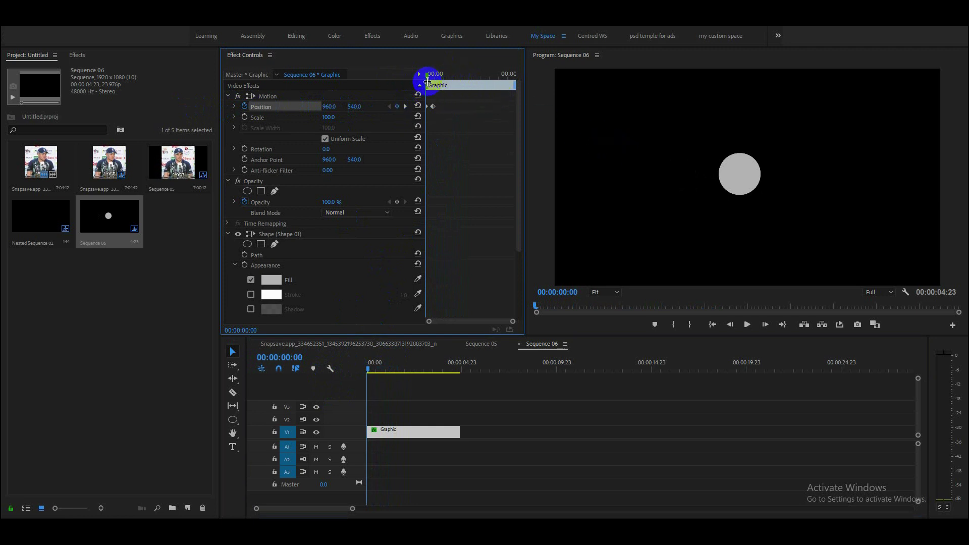
Step: Refine the frame 10 Position keyframe to X 760 and replay the animation
{"action": "left_click_drag", "start_coordinate": [427, 81], "coordinate": [432, 80]}
{"action": "mouse_move", "coordinate": [329, 107]}
{"action": "left_mouse_down"}
{"action": "mouse_move", "coordinate": [353, 107]}
{"action": "mouse_move", "coordinate": [332, 104]}
{"action": "left_mouse_up"}
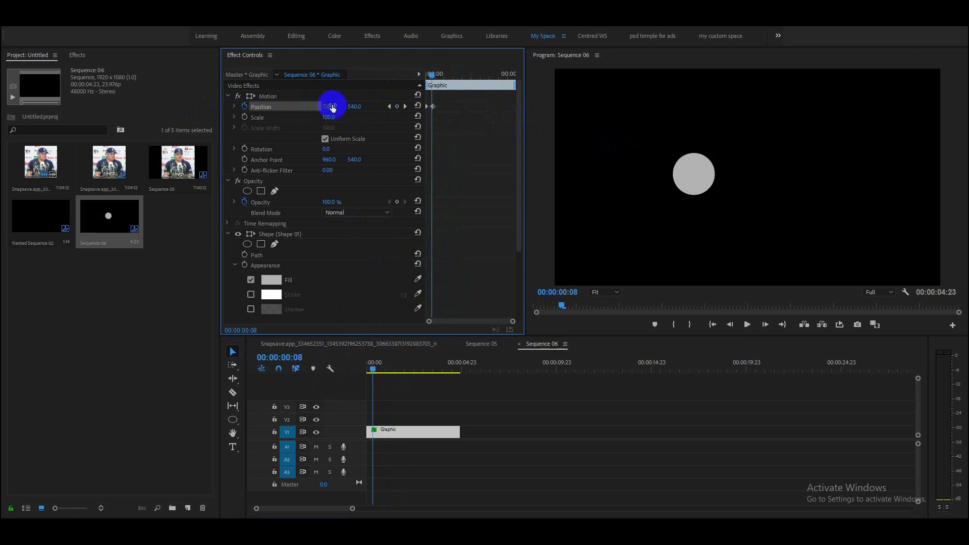
{"action": "left_click", "coordinate": [404, 104]}
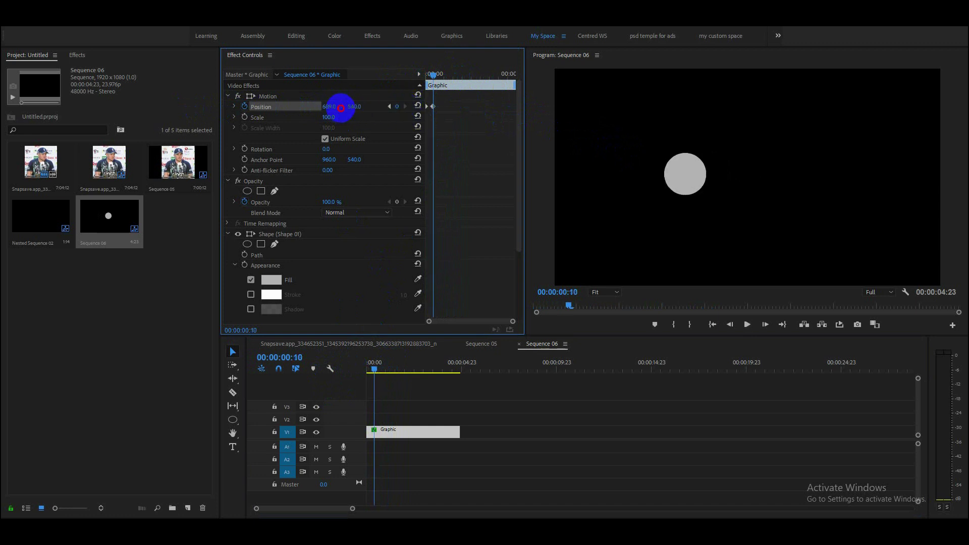
{"action": "left_click_drag", "start_coordinate": [346, 107], "coordinate": [417, 84]}
{"action": "key", "text": "space"}
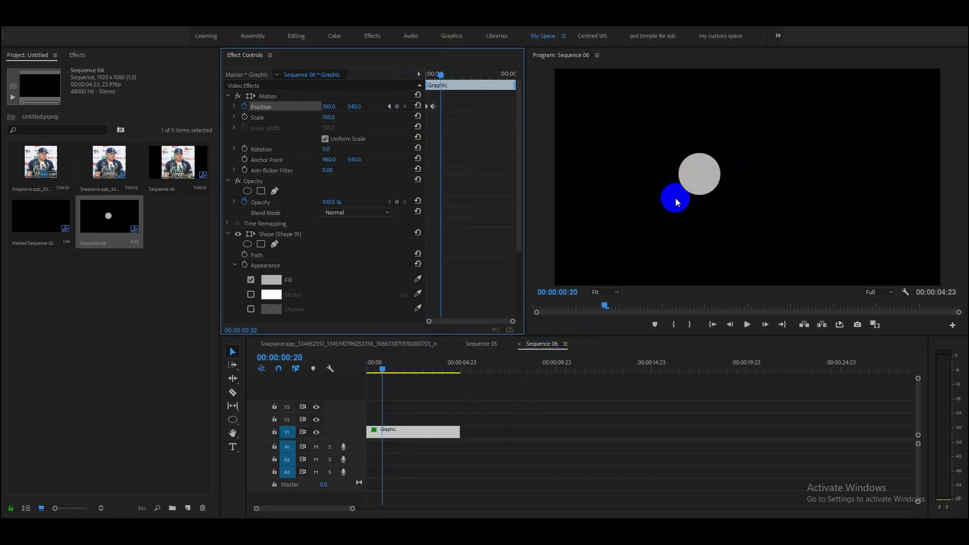
{"action": "key", "text": "ctrl+n"}
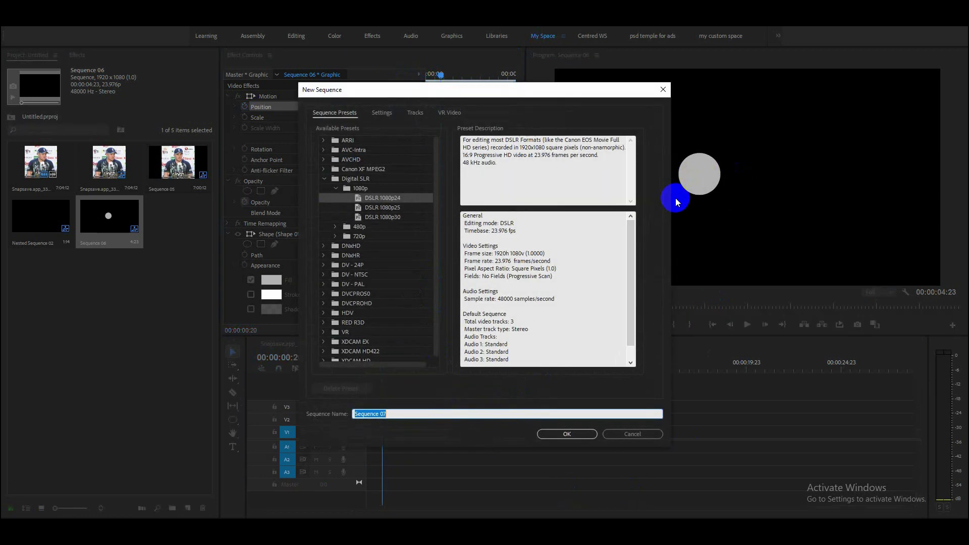
Step: Create Sequence 07 and draw a rectangle filled with purple 9000FF
{"action": "left_click", "coordinate": [580, 434]}
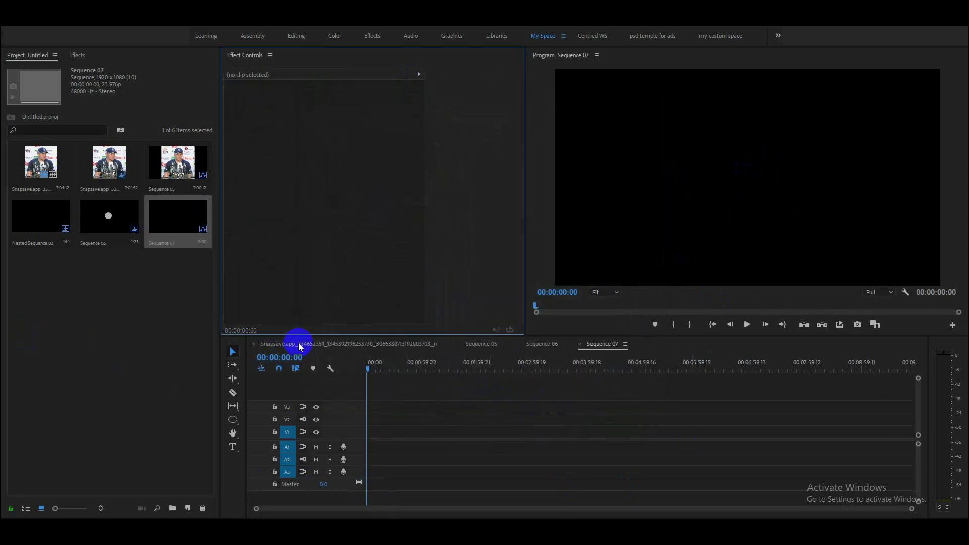
{"action": "left_click", "coordinate": [299, 344]}
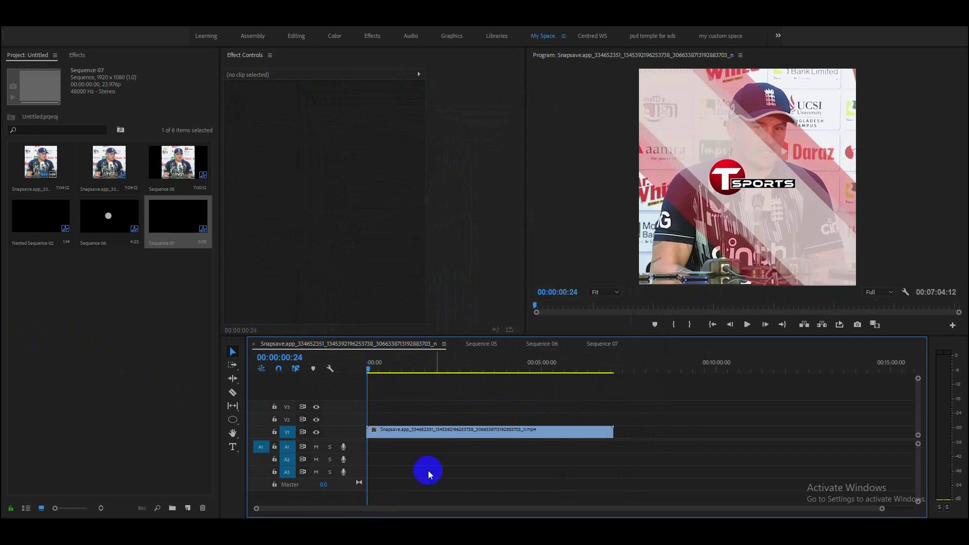
{"action": "left_click", "coordinate": [598, 343]}
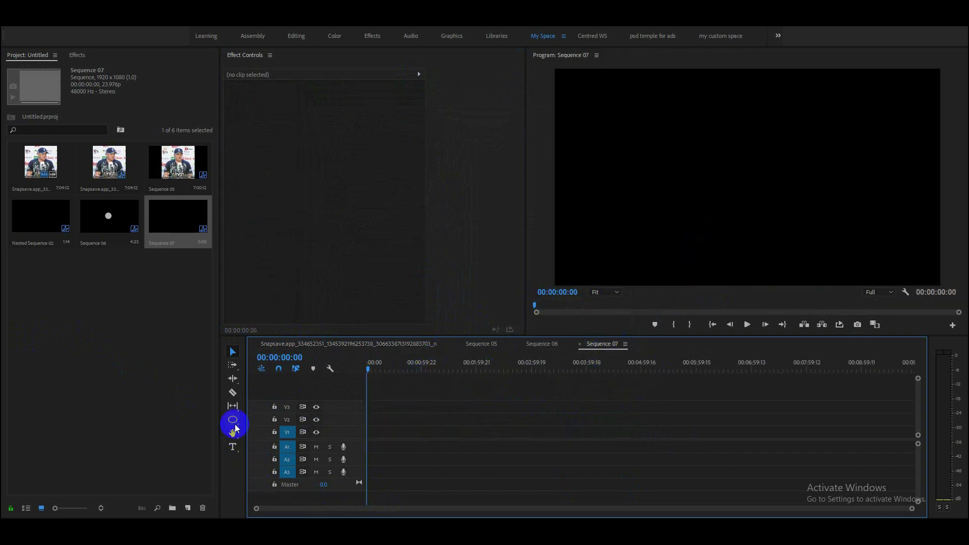
{"action": "left_click_drag", "start_coordinate": [232, 419], "coordinate": [272, 419]}
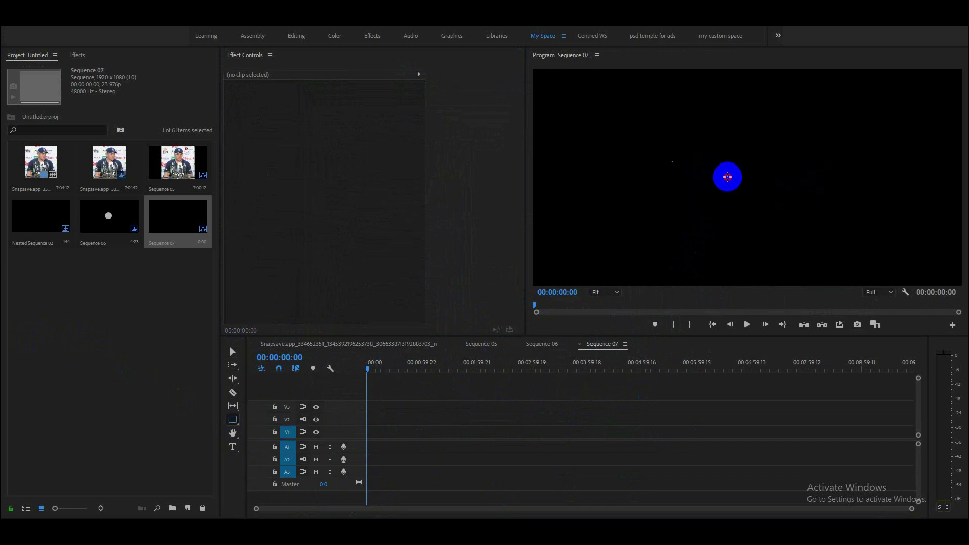
{"action": "left_click_drag", "start_coordinate": [693, 162], "coordinate": [795, 177]}
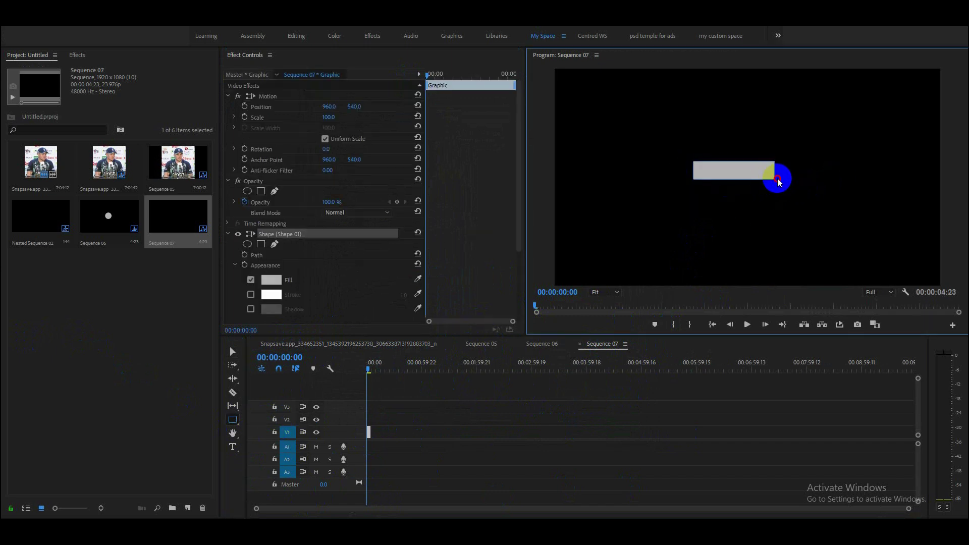
{"action": "left_click", "coordinate": [271, 280]}
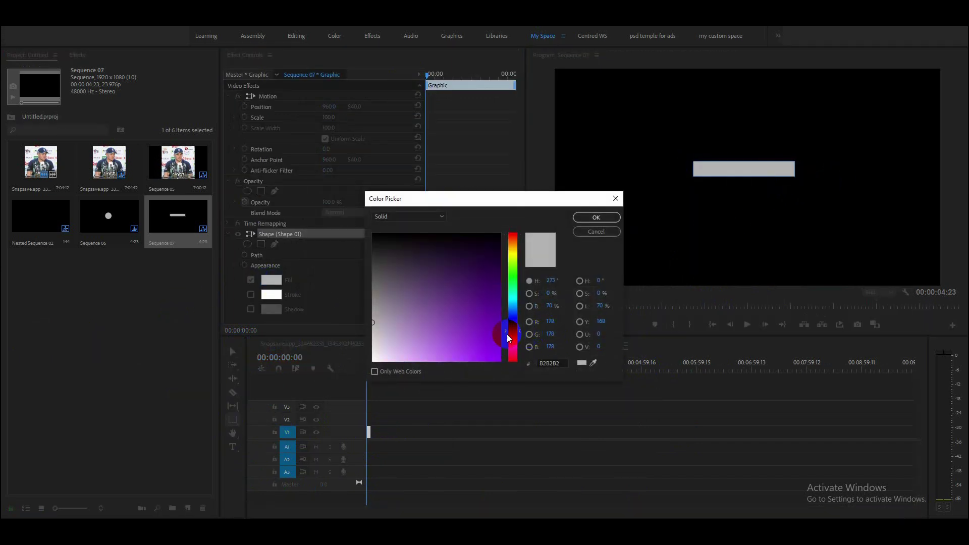
{"action": "left_click_drag", "start_coordinate": [485, 347], "coordinate": [500, 361]}
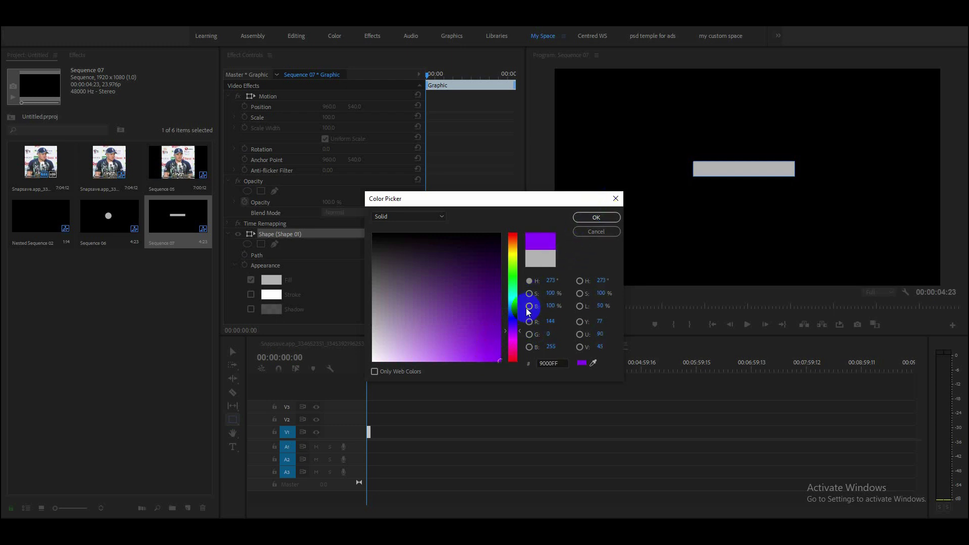
{"action": "left_click", "coordinate": [596, 218]}
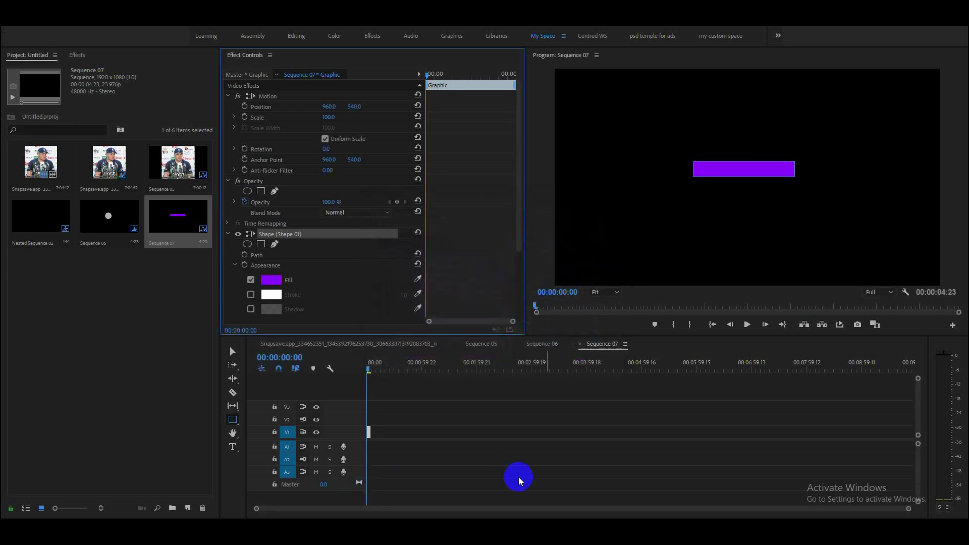
Step: Delete that rectangle clip and draw a new purple rectangle near the frame centre
{"action": "left_click_drag", "start_coordinate": [909, 509], "coordinate": [638, 505]}
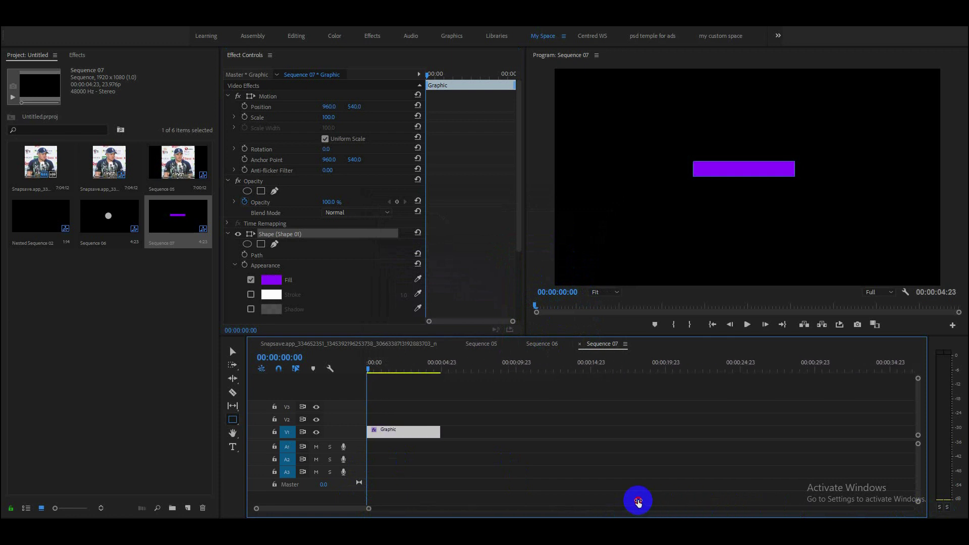
{"action": "key", "text": "Delete"}
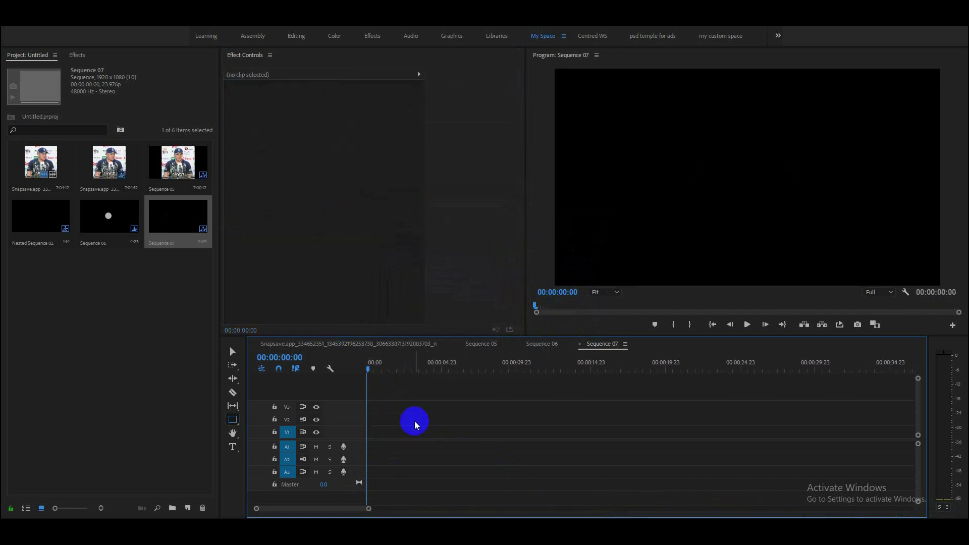
{"action": "left_click_drag", "start_coordinate": [683, 174], "coordinate": [723, 188]}
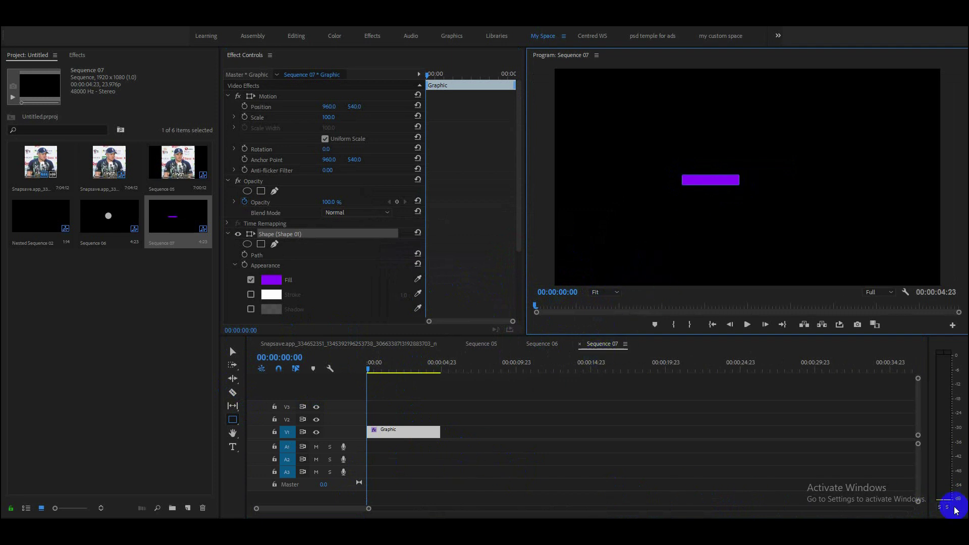
Step: View the Program monitor at 100% and select the purple rectangle's Graphic clip
{"action": "left_click", "coordinate": [607, 293]}
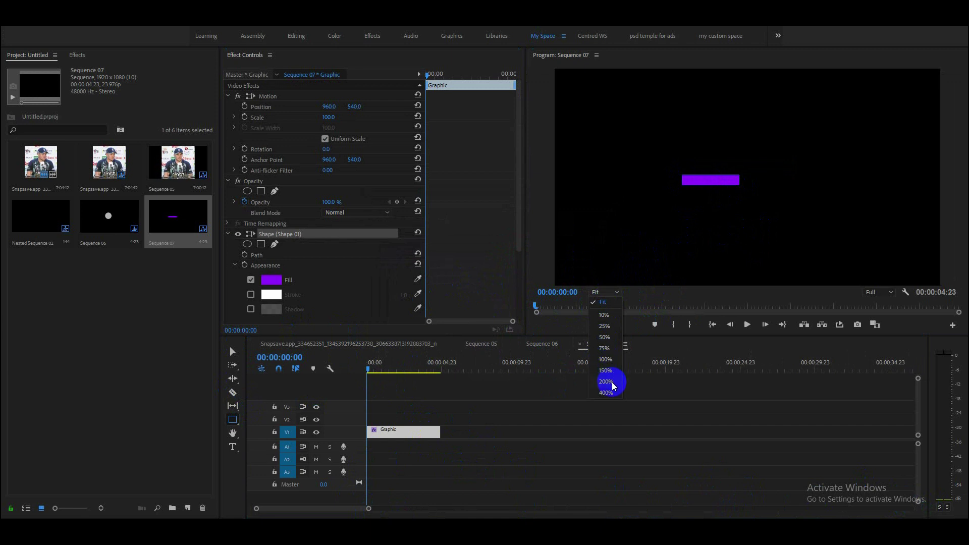
{"action": "left_click", "coordinate": [605, 360]}
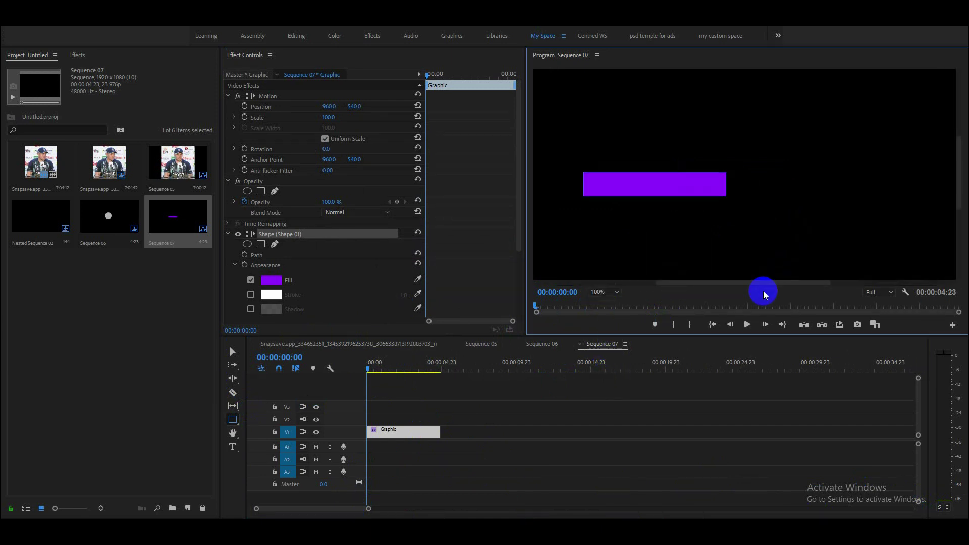
{"action": "left_click_drag", "start_coordinate": [754, 283], "coordinate": [717, 282]}
{"action": "left_click", "coordinate": [511, 428]}
{"action": "left_click", "coordinate": [233, 447]}
{"action": "left_click", "coordinate": [675, 191]}
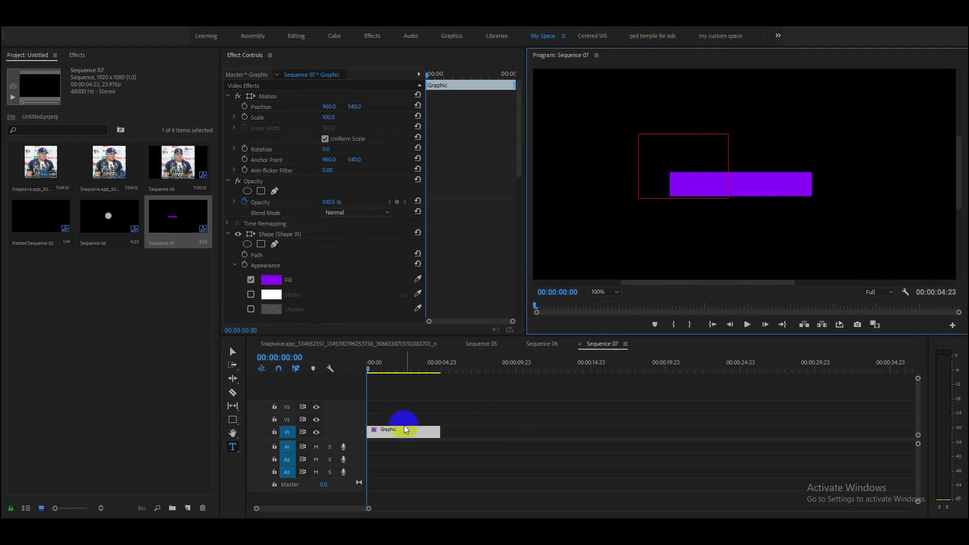
Step: Add the text 'subscribe', scale it to about a third, and position it on the bar
{"action": "left_click", "coordinate": [525, 433]}
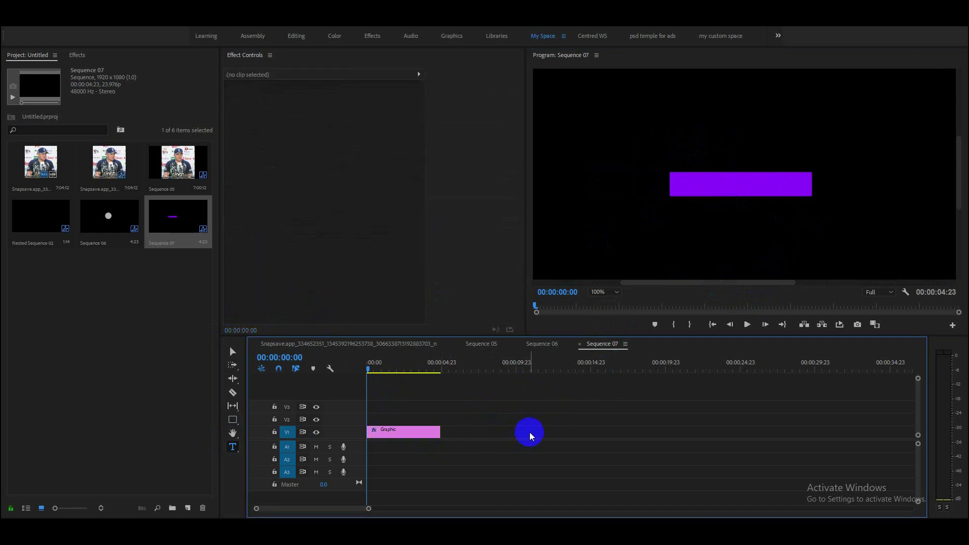
{"action": "left_click", "coordinate": [715, 160]}
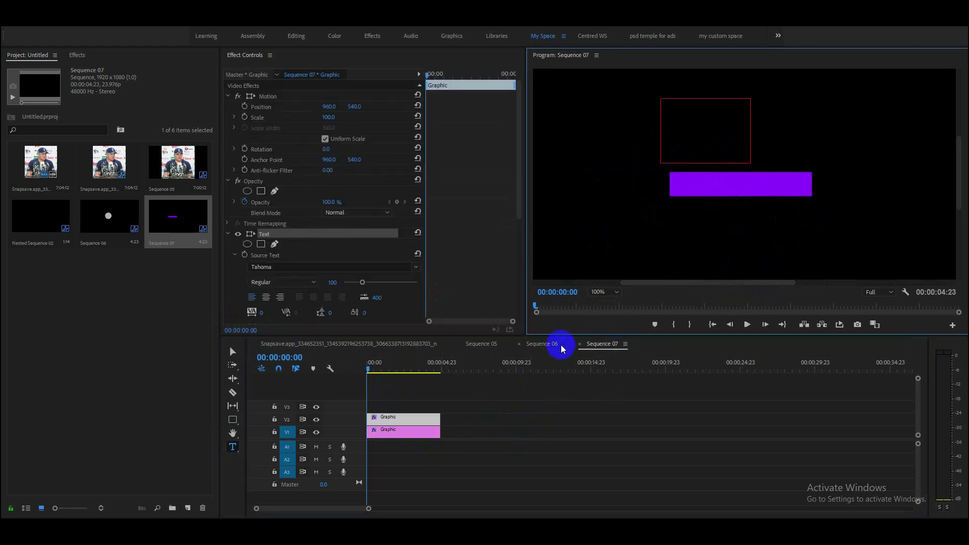
{"action": "type", "text": "su"}
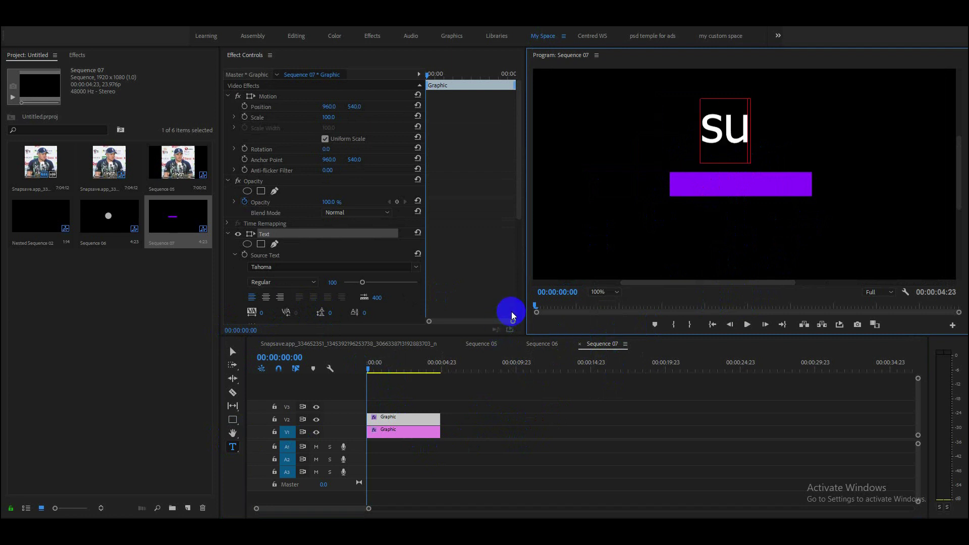
{"action": "type", "text": "bscribe"}
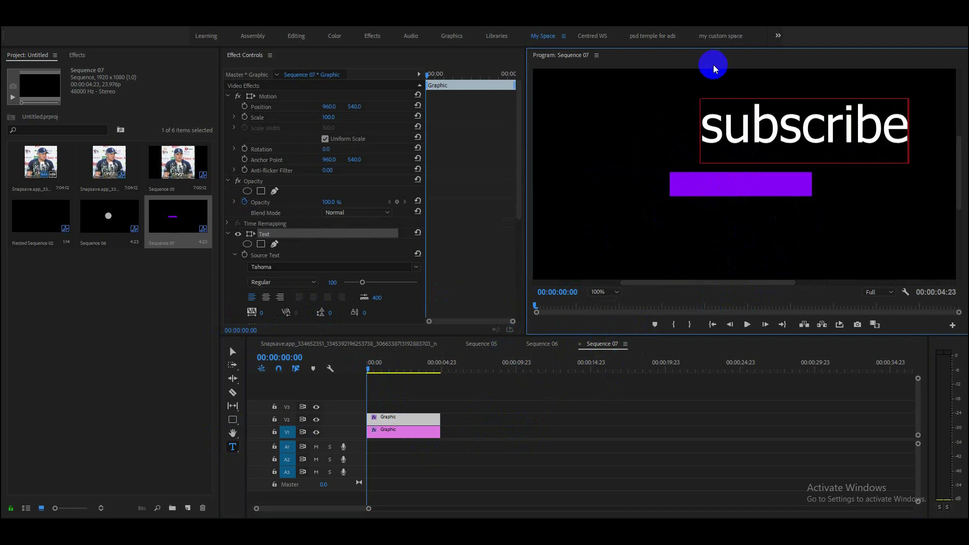
{"action": "left_click_drag", "start_coordinate": [326, 118], "coordinate": [292, 126]}
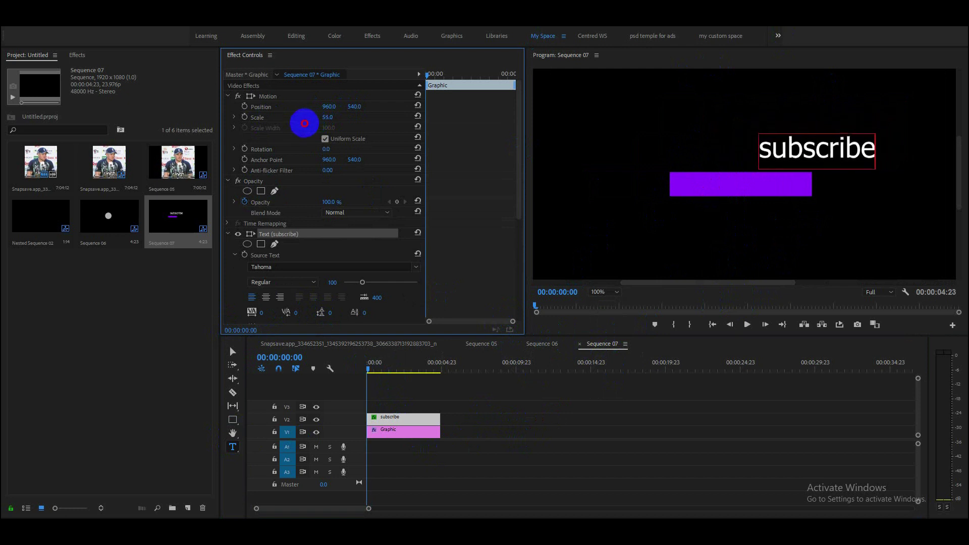
{"action": "left_click_drag", "start_coordinate": [355, 106], "coordinate": [377, 106]}
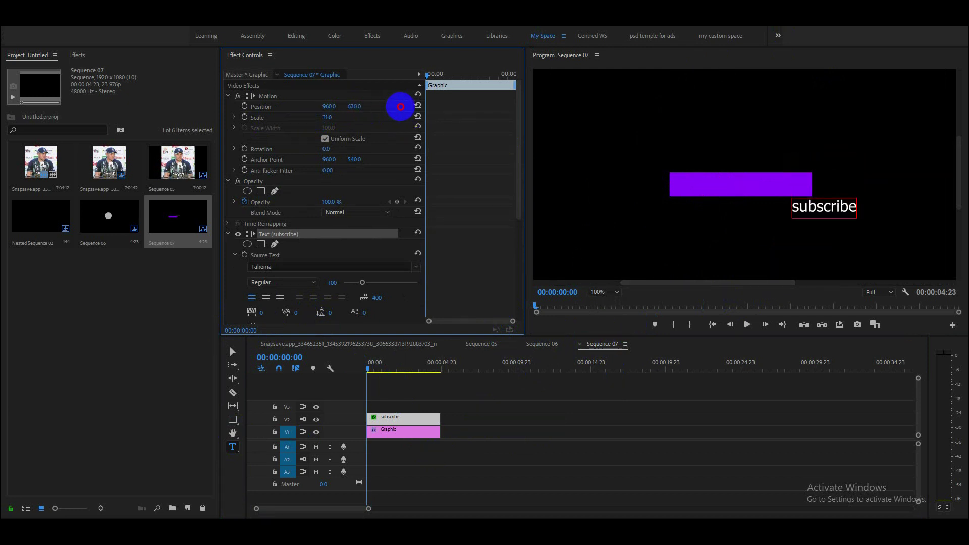
{"action": "left_click_drag", "start_coordinate": [326, 104], "coordinate": [210, 115]}
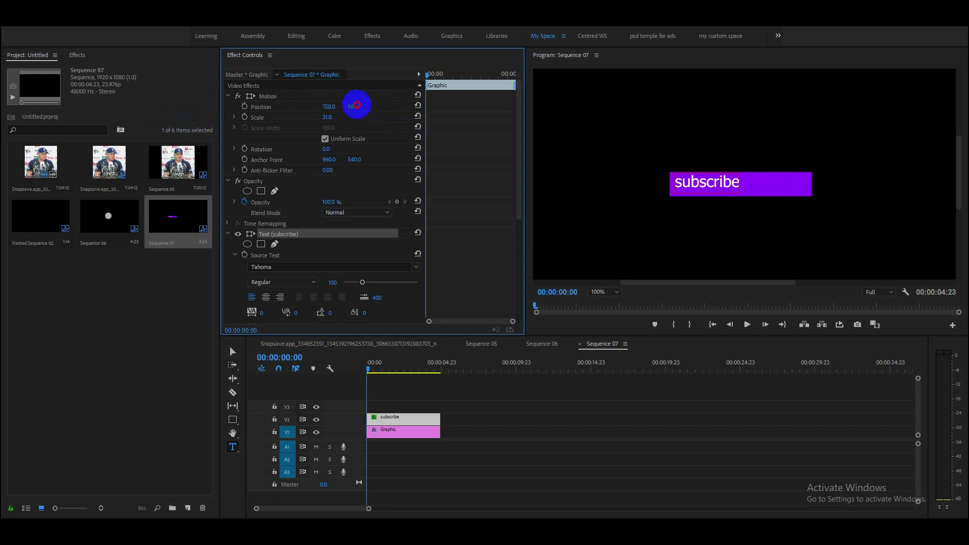
{"action": "left_click_drag", "start_coordinate": [354, 105], "coordinate": [350, 105]}
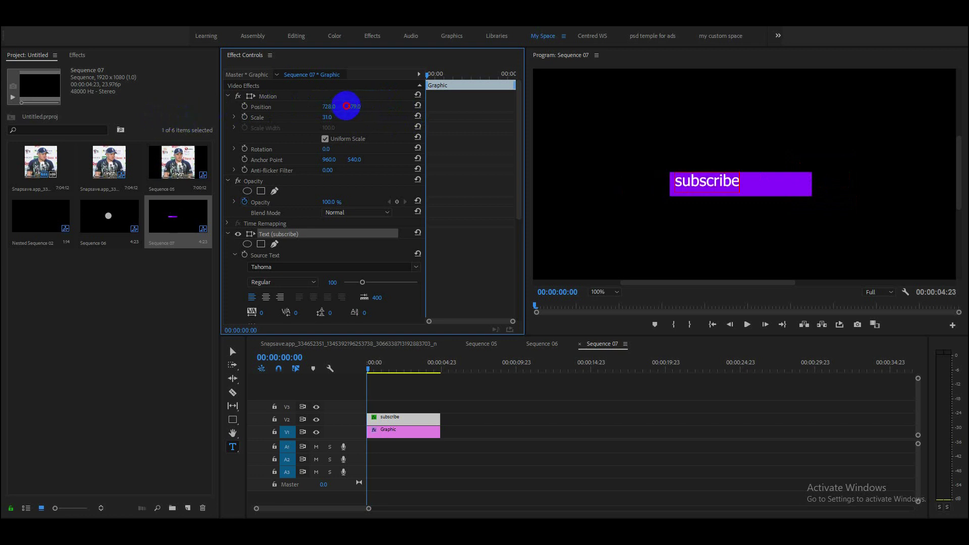
Step: Shorten and narrow the purple bar to fit snugly around the text
{"action": "left_click", "coordinate": [420, 431]}
{"action": "left_click", "coordinate": [233, 352]}
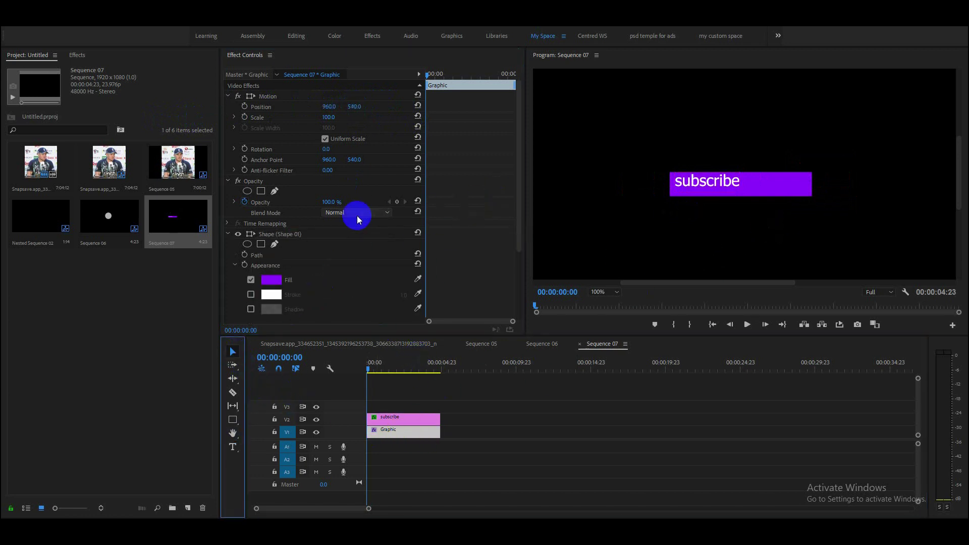
{"action": "left_click", "coordinate": [291, 237]}
{"action": "left_click_drag", "start_coordinate": [743, 199], "coordinate": [744, 192]}
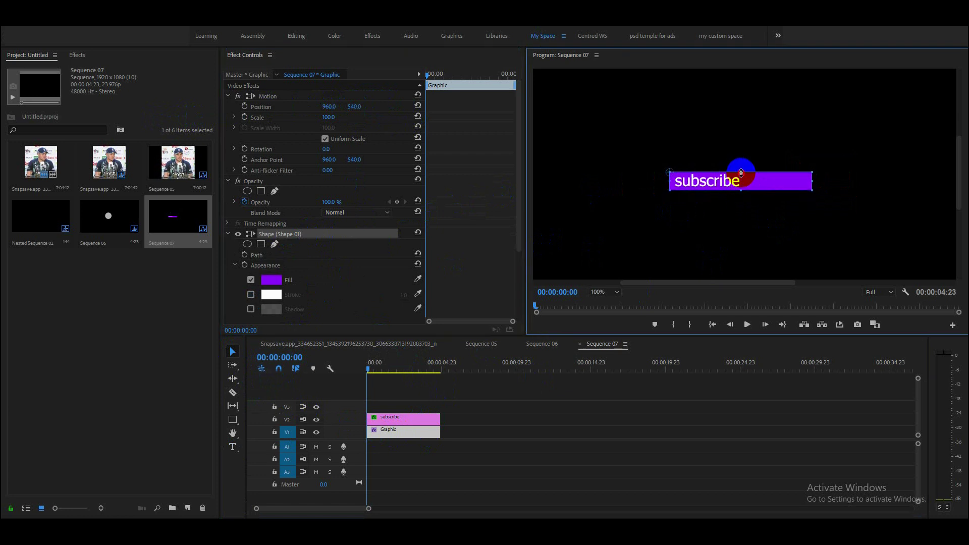
{"action": "left_click_drag", "start_coordinate": [813, 179], "coordinate": [757, 182]}
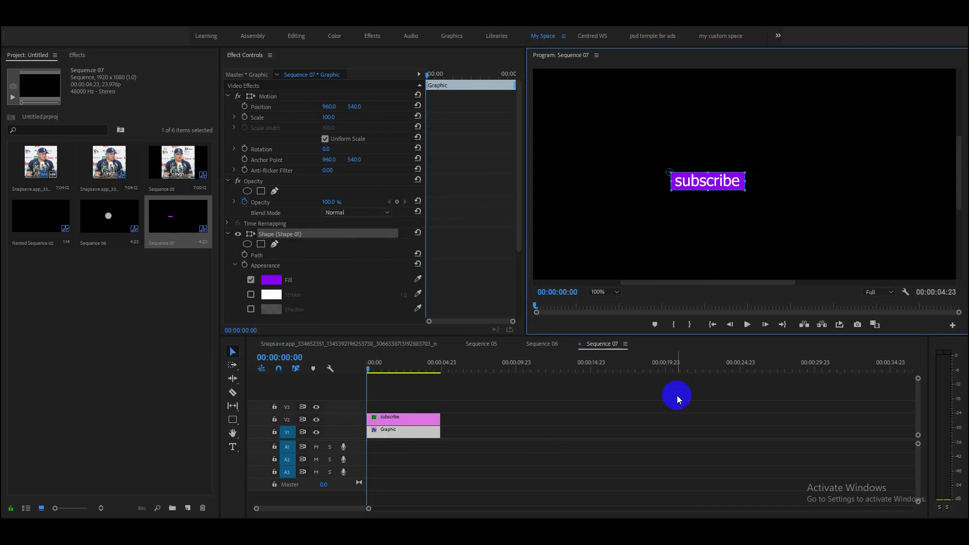
{"action": "left_click", "coordinate": [482, 443]}
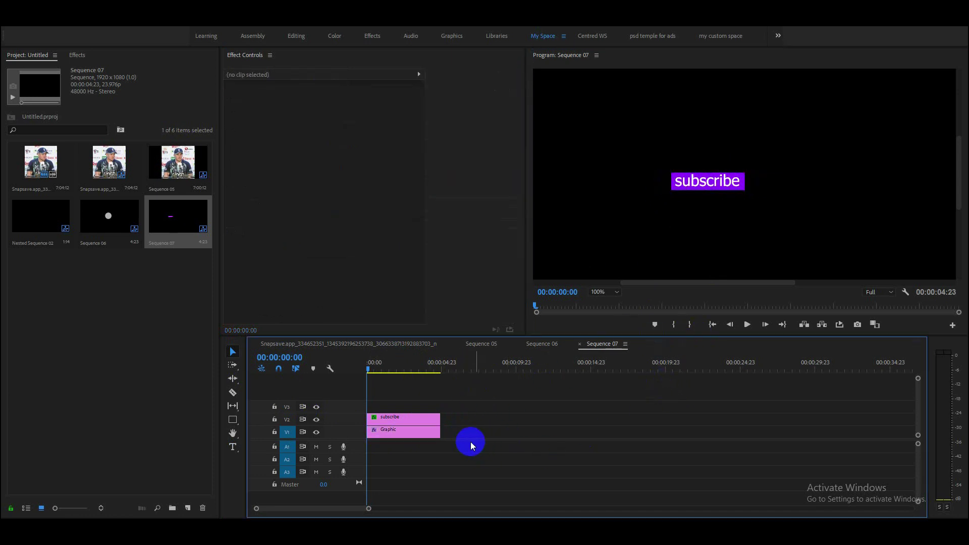
Step: Nest the subscribe text and bar clips into Nested Sequence 03
{"action": "left_click_drag", "start_coordinate": [412, 403], "coordinate": [418, 433]}
{"action": "key", "text": "alt+n"}
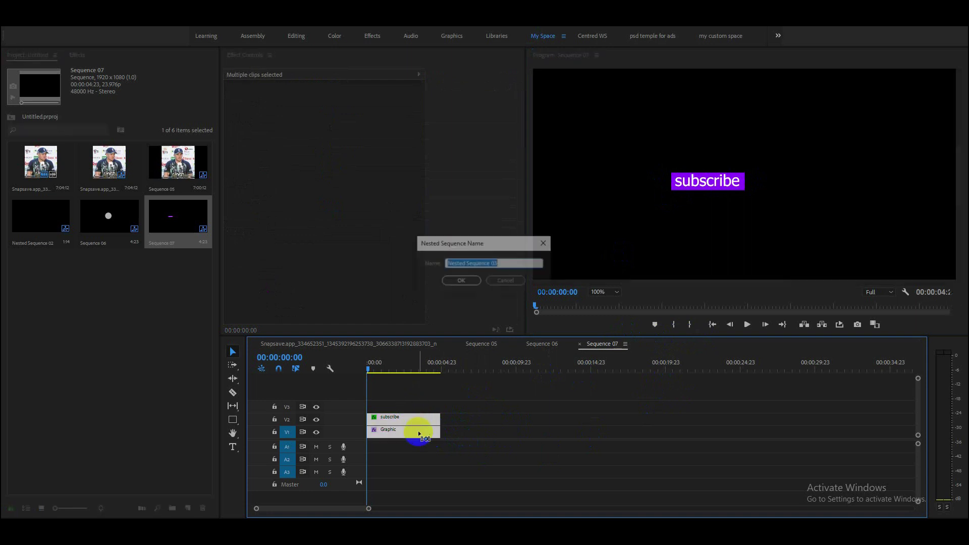
{"action": "key", "text": "Return"}
{"action": "left_click", "coordinate": [614, 348]}
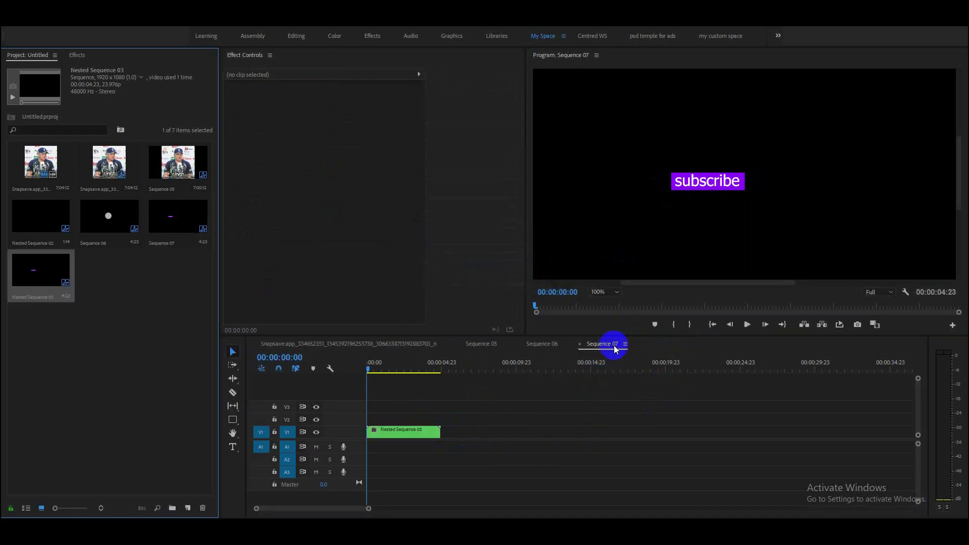
Step: Place Nested Sequence 03 on V2 above the grey circle in Sequence 06, fit the view, and save
{"action": "left_click", "coordinate": [553, 347]}
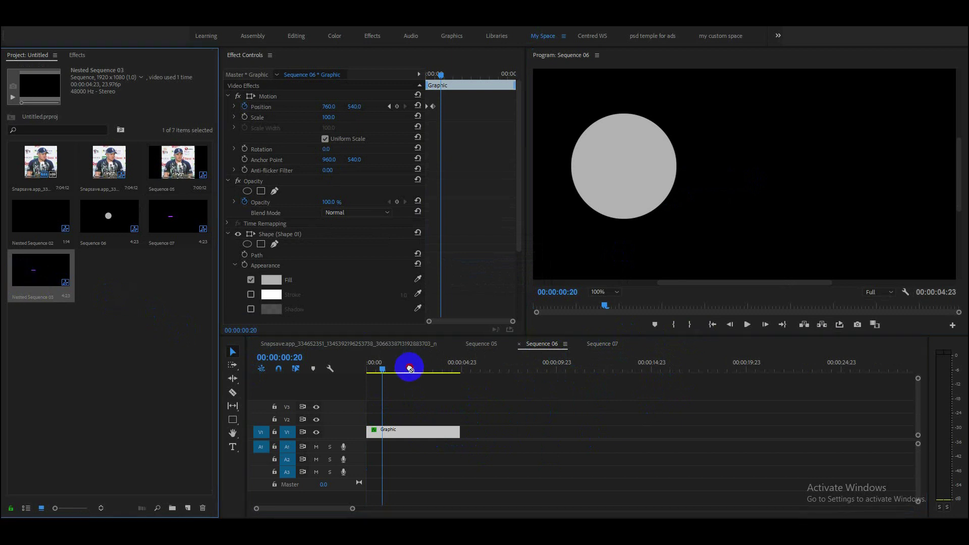
{"action": "left_click_drag", "start_coordinate": [405, 362], "coordinate": [368, 419]}
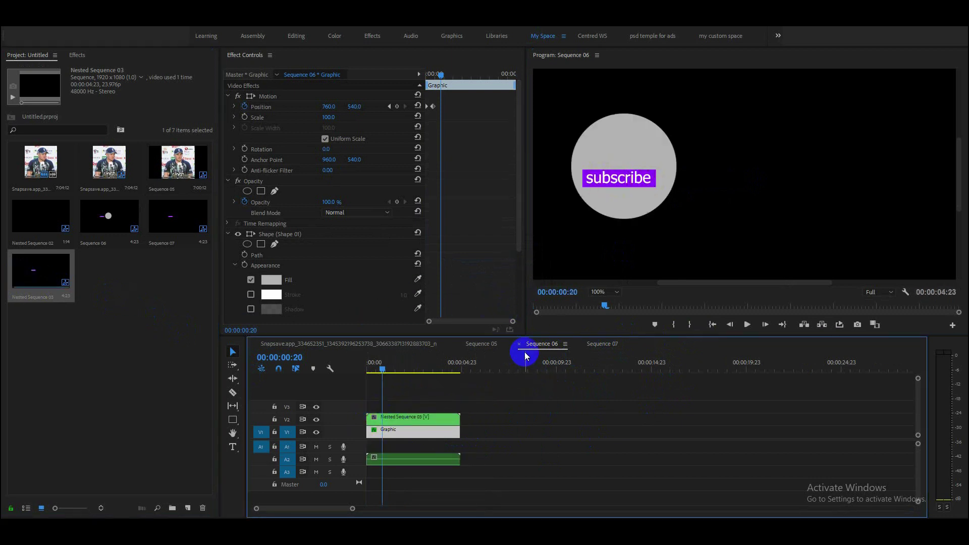
{"action": "left_click", "coordinate": [608, 293]}
{"action": "left_click", "coordinate": [609, 301]}
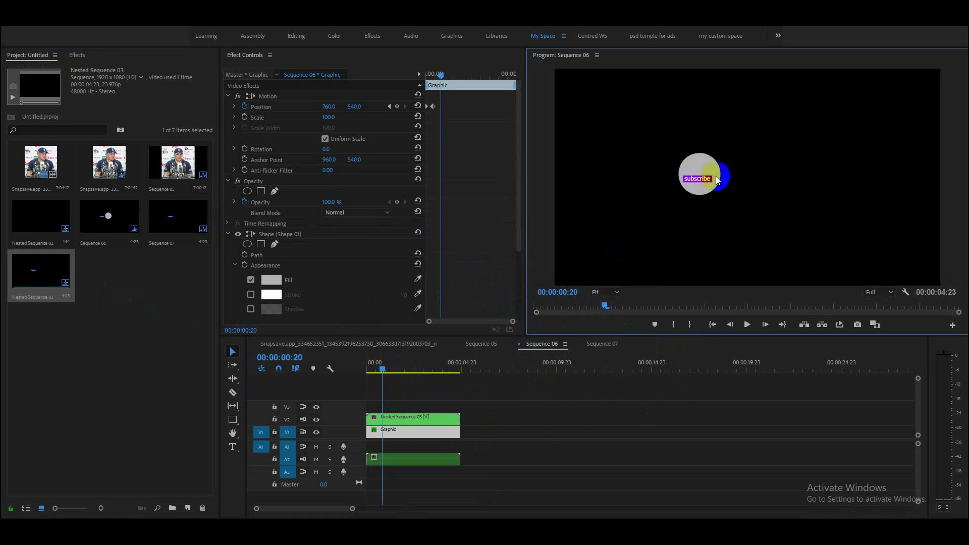
{"action": "key", "text": "ctrl+s"}
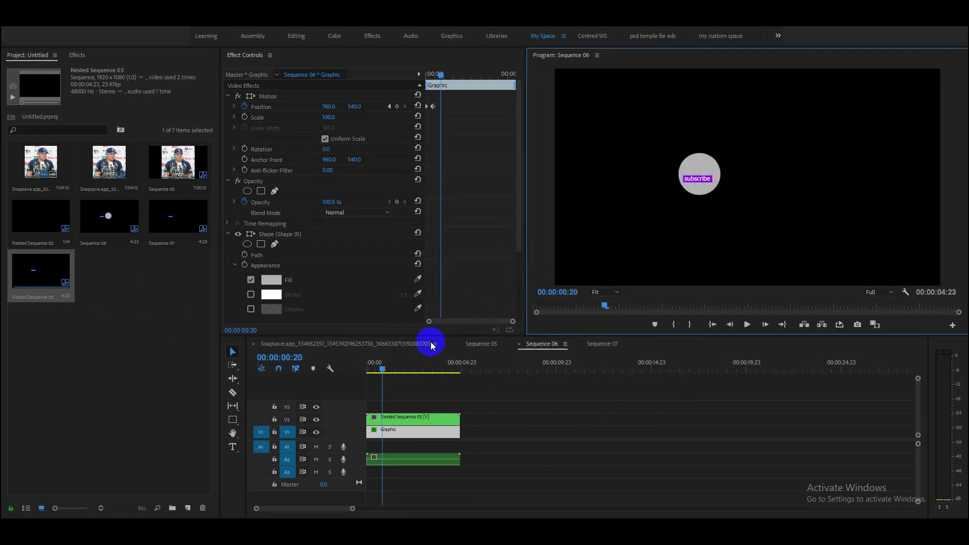
Step: Enlarge the Nested Sequence 03 clip in Sequence 06 to scale 116
{"action": "left_click", "coordinate": [344, 344]}
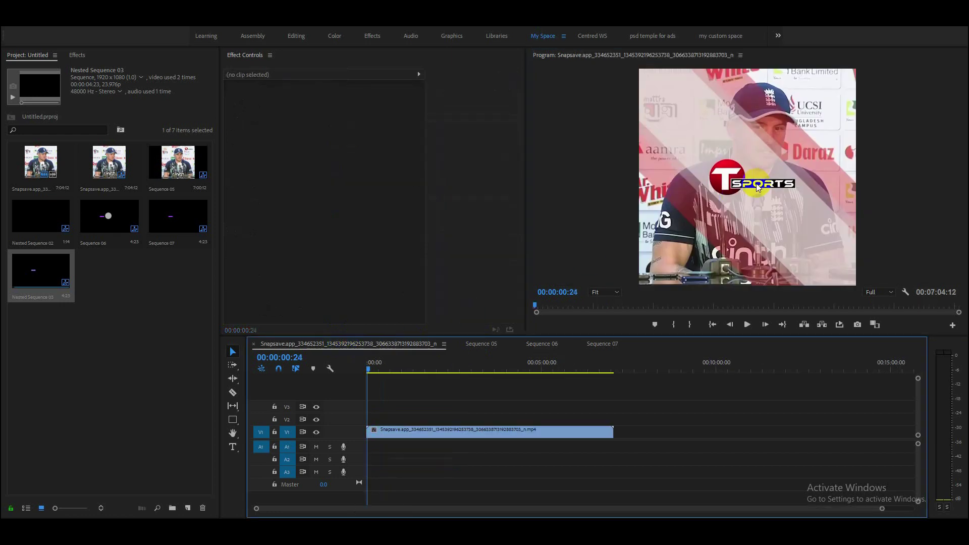
{"action": "left_click", "coordinate": [542, 344]}
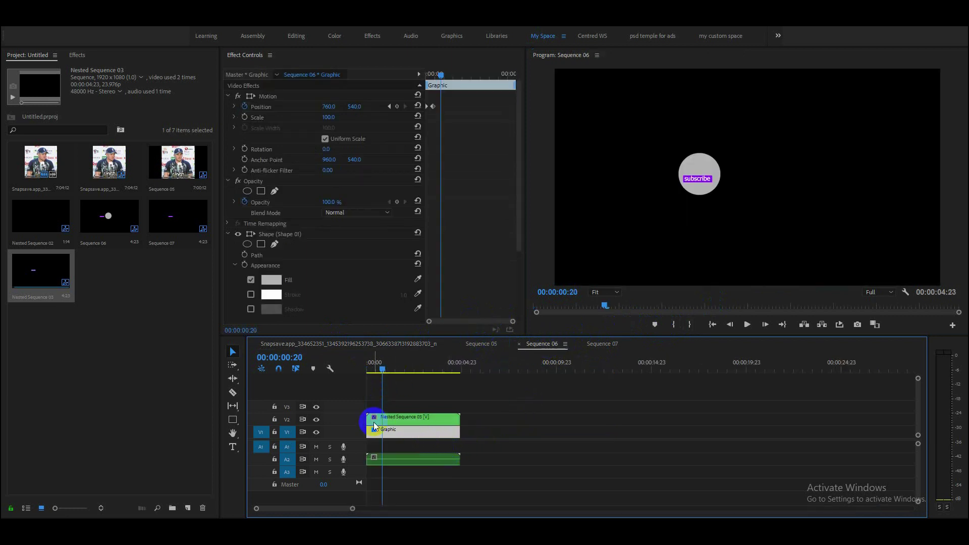
{"action": "left_click", "coordinate": [373, 422]}
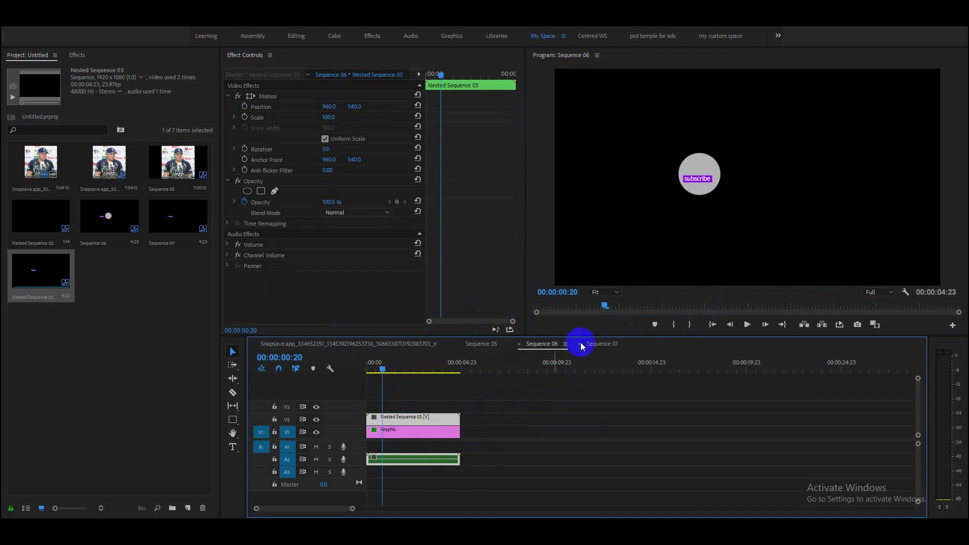
{"action": "left_click", "coordinate": [327, 117]}
{"action": "left_click_drag", "start_coordinate": [326, 117], "coordinate": [338, 114]}
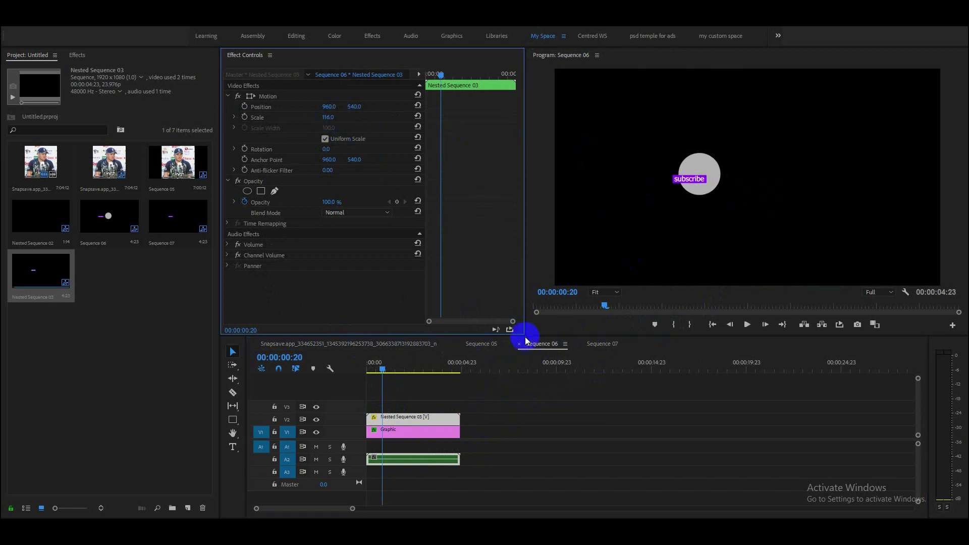
{"action": "left_click", "coordinate": [603, 345]}
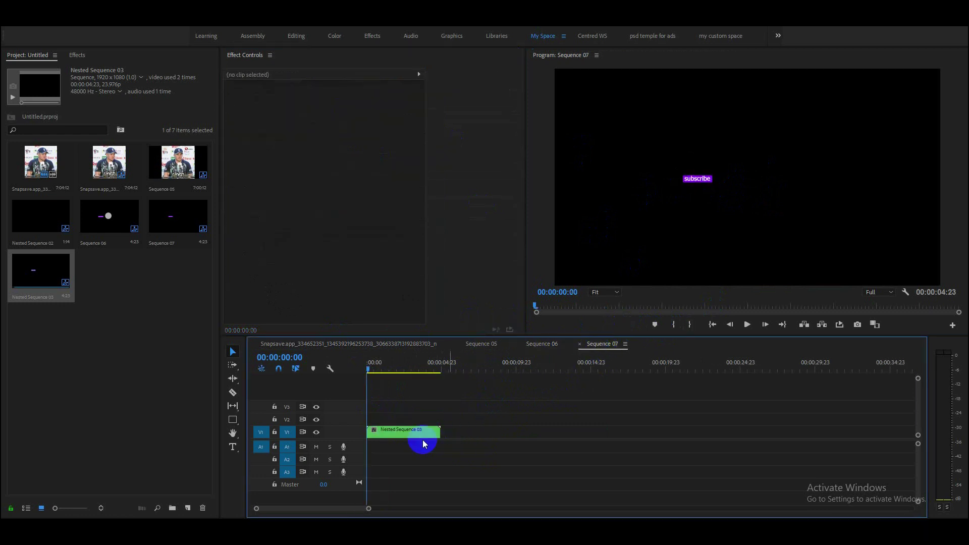
Step: Select the nested clip in Sequence 07 and set the Program monitor zoom to 100%
{"action": "left_click", "coordinate": [398, 431]}
{"action": "left_click", "coordinate": [612, 294]}
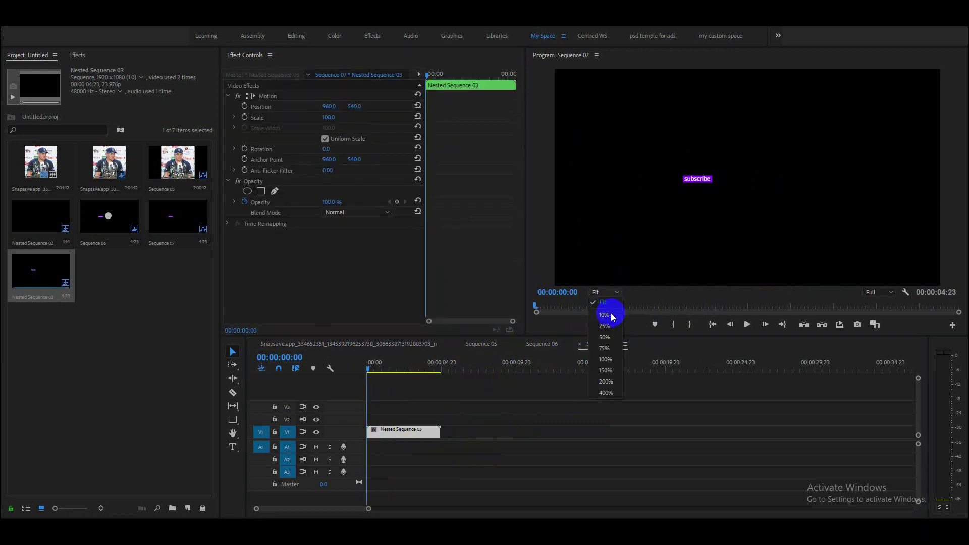
{"action": "left_click", "coordinate": [608, 354]}
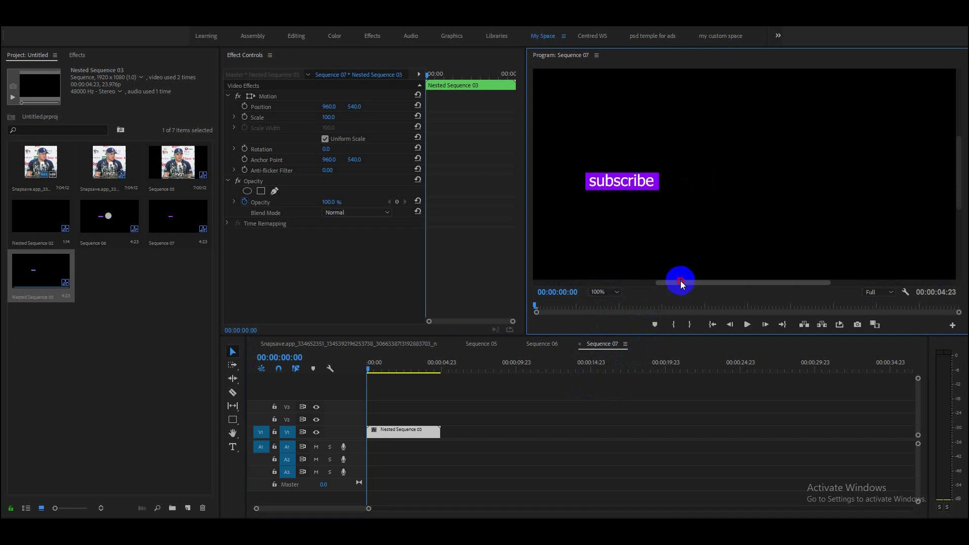
{"action": "left_click_drag", "start_coordinate": [680, 281], "coordinate": [661, 283]}
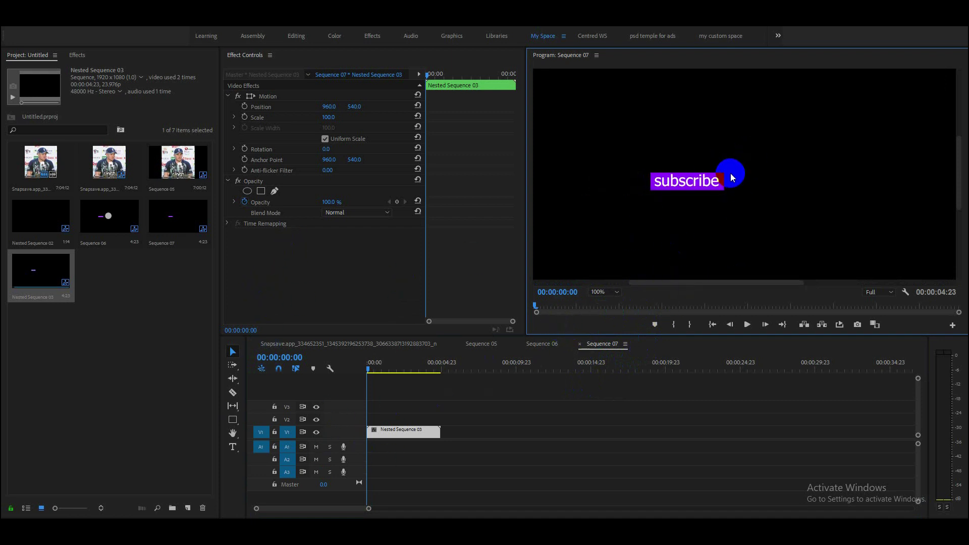
Step: Apply the Transform effect to Nested Sequence 03 and add a rectangular opacity mask
{"action": "left_click", "coordinate": [77, 56]}
{"action": "type", "text": "transf"}
{"action": "left_click", "coordinate": [65, 69]}
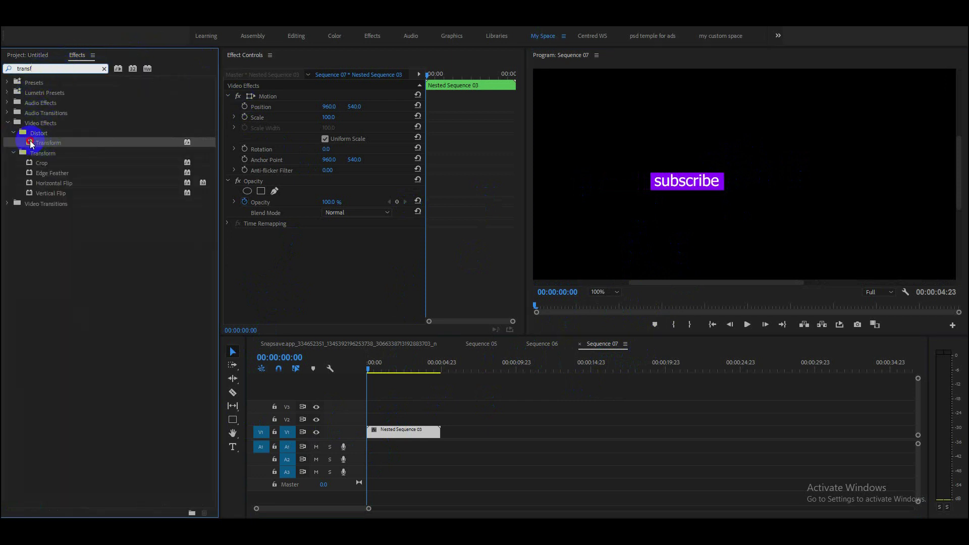
{"action": "left_click_drag", "start_coordinate": [30, 144], "coordinate": [427, 435]}
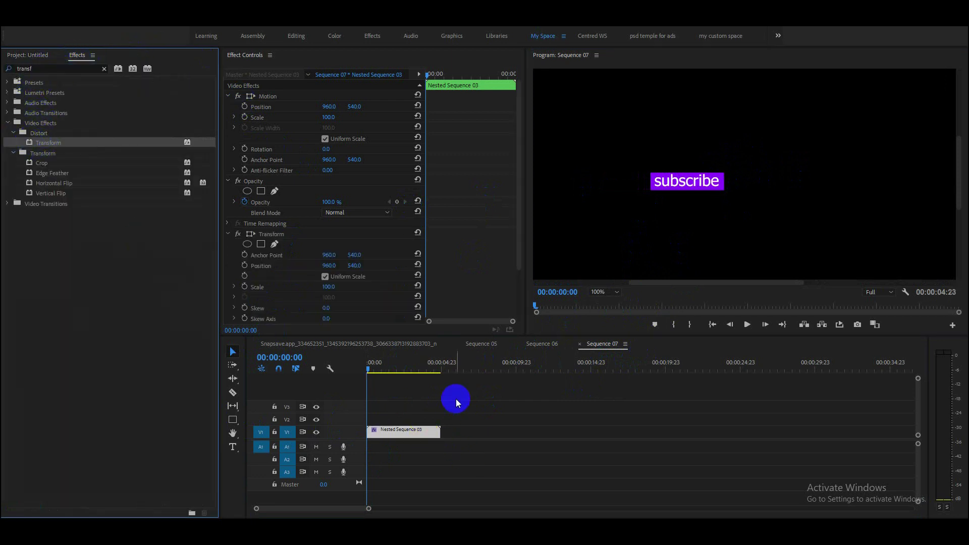
{"action": "left_click", "coordinate": [261, 190]}
Step: Move the mask over the subscribe text and raise its bottom edge
{"action": "left_click_drag", "start_coordinate": [801, 173], "coordinate": [766, 168]}
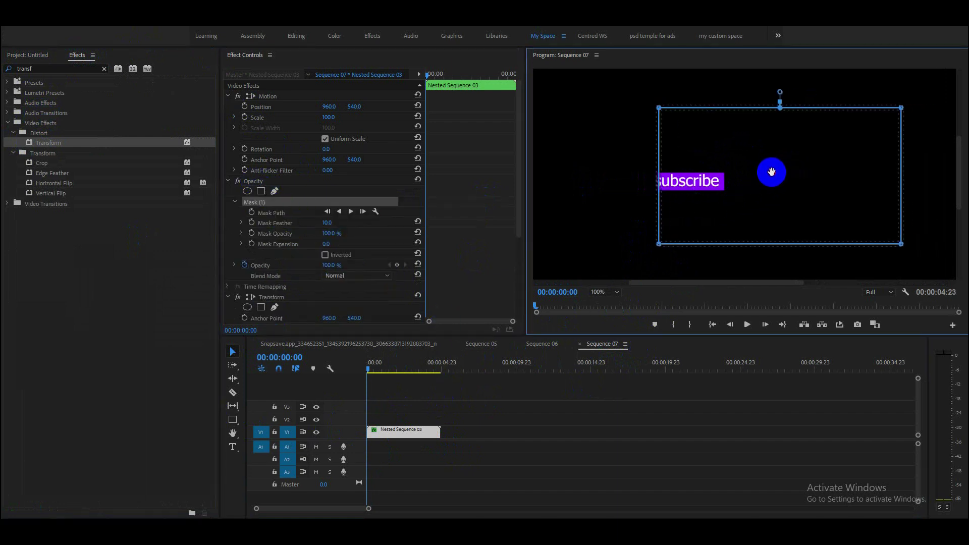
{"action": "left_click_drag", "start_coordinate": [765, 168], "coordinate": [768, 167]}
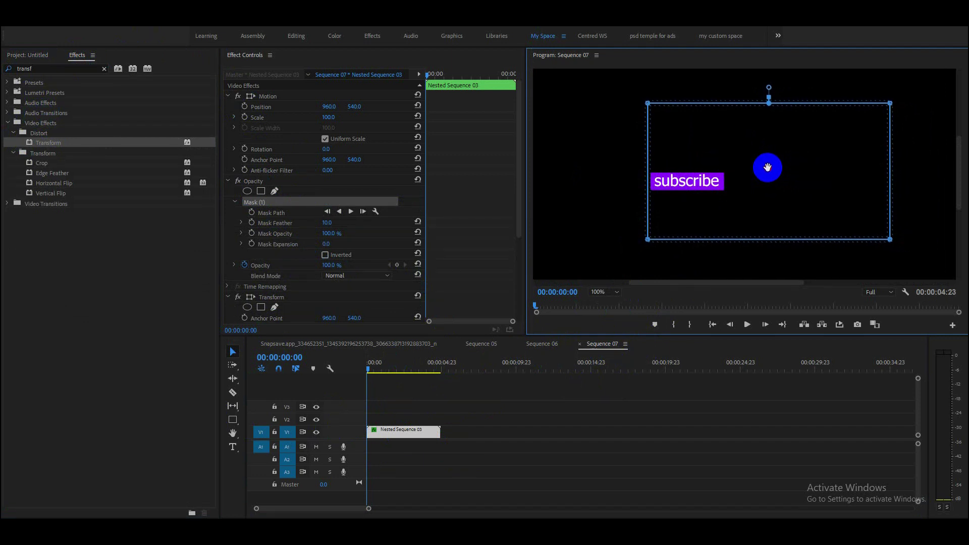
{"action": "left_click_drag", "start_coordinate": [767, 167], "coordinate": [683, 169]}
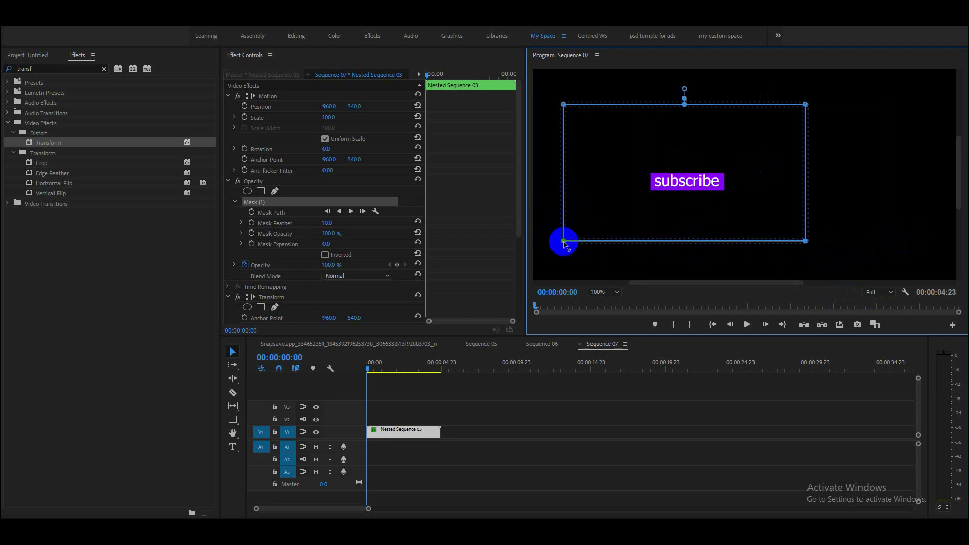
{"action": "left_click_drag", "start_coordinate": [563, 243], "coordinate": [574, 201]}
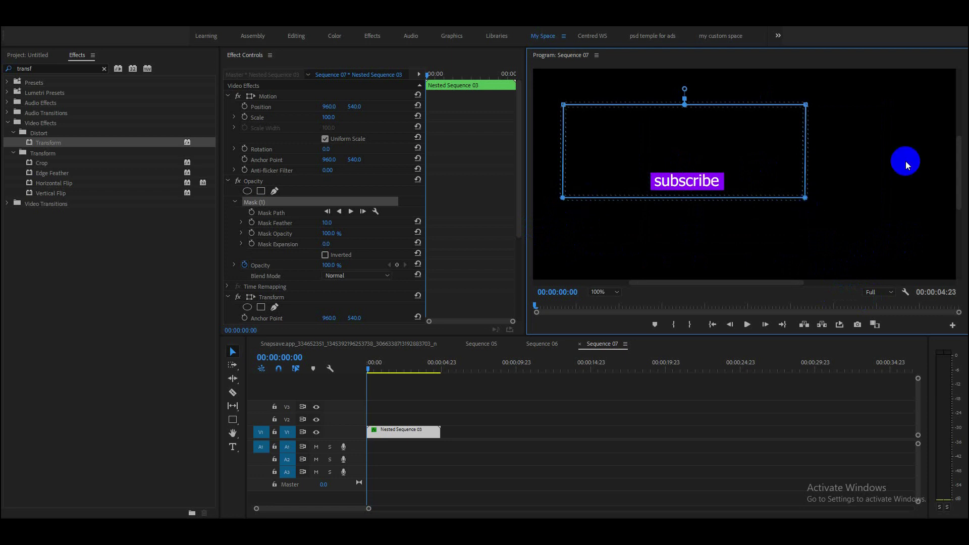
Step: Pull the mask's right and left edges in tight around the button and set Mask Feather to 0
{"action": "mouse_move", "coordinate": [864, 118]}
{"action": "left_mouse_down"}
{"action": "mouse_move", "coordinate": [536, 88]}
{"action": "mouse_move", "coordinate": [566, 105]}
{"action": "mouse_move", "coordinate": [581, 168]}
{"action": "left_mouse_up"}
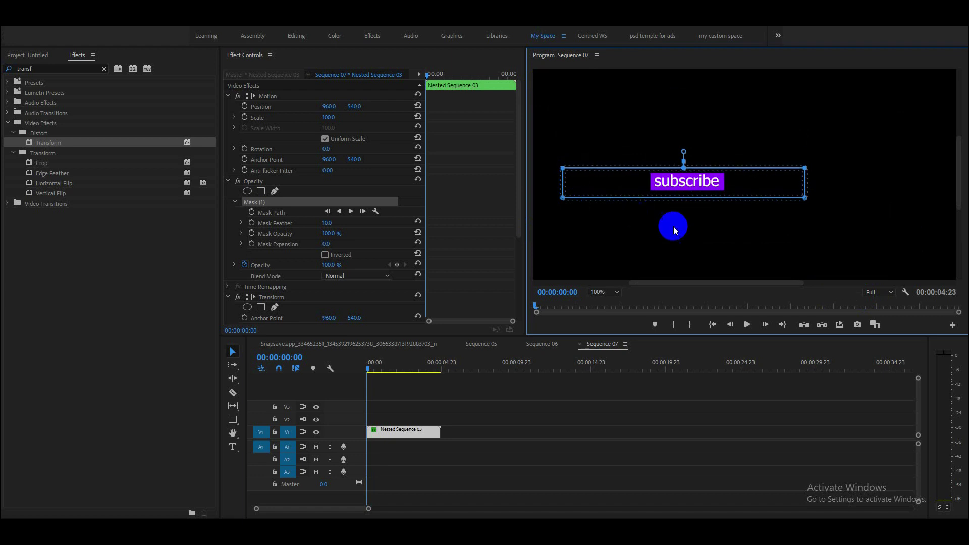
{"action": "left_click_drag", "start_coordinate": [823, 216], "coordinate": [782, 148]}
{"action": "left_click", "coordinate": [806, 199]}
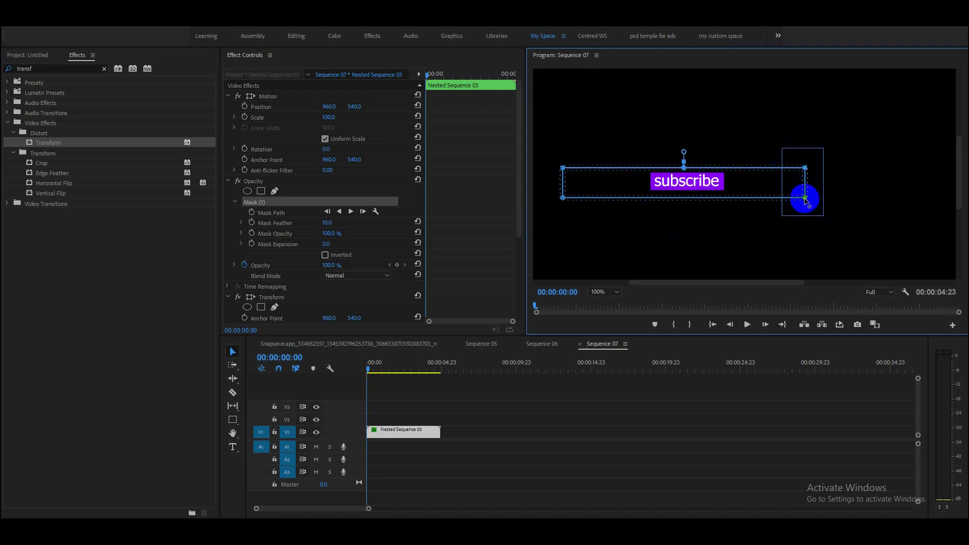
{"action": "left_click_drag", "start_coordinate": [807, 200], "coordinate": [733, 199]}
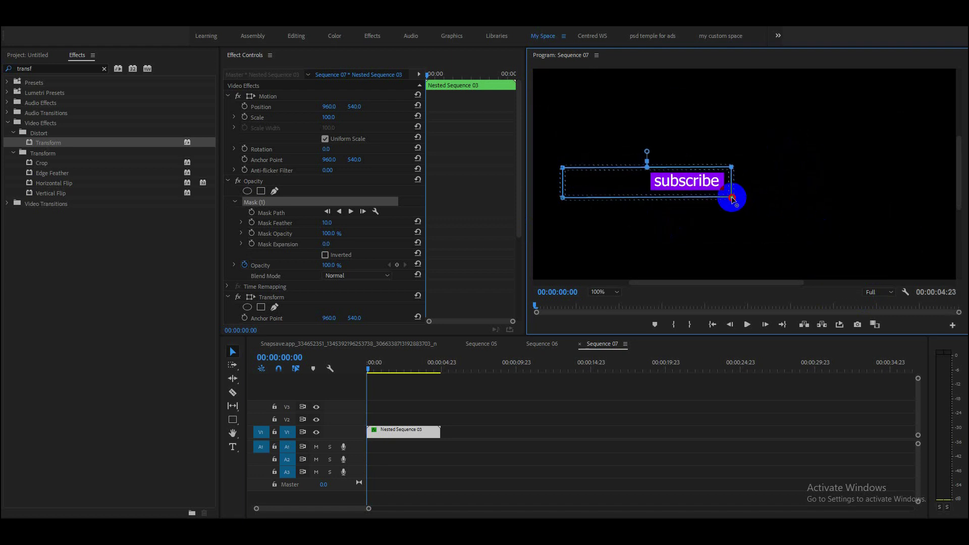
{"action": "left_click", "coordinate": [563, 198]}
{"action": "left_click_drag", "start_coordinate": [574, 215], "coordinate": [647, 202]}
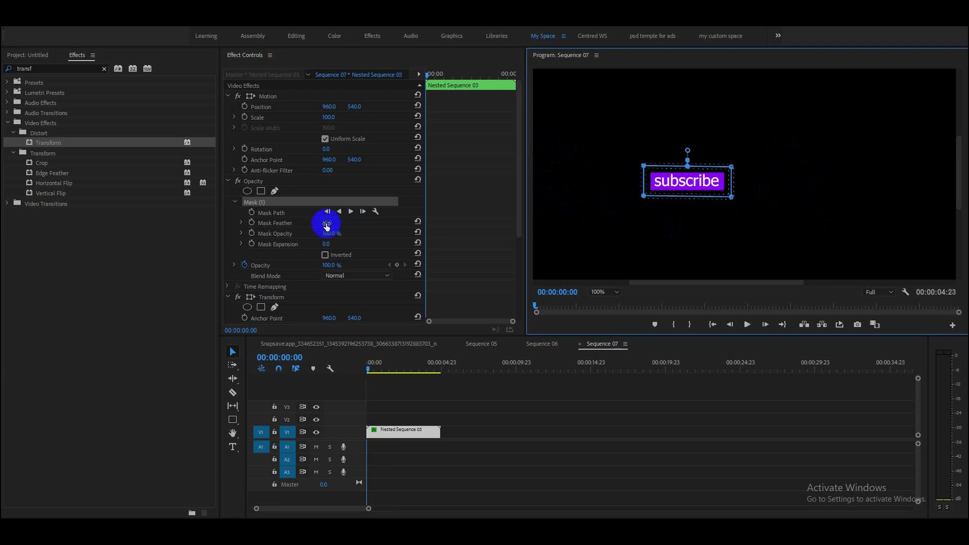
{"action": "left_click", "coordinate": [335, 221]}
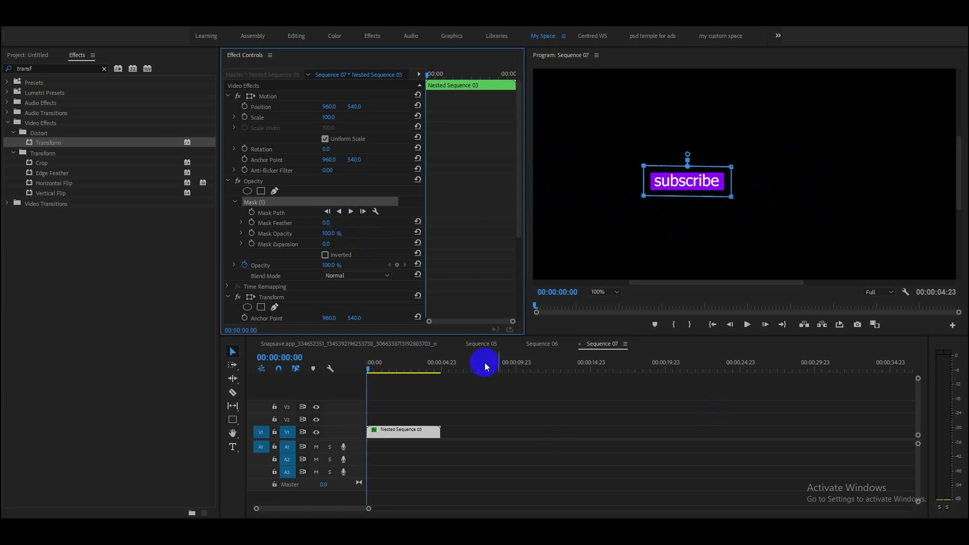
Step: Keyframe Transform Position at frame 0 and frame 10, then review the press clip sequence
{"action": "left_click_drag", "start_coordinate": [518, 201], "coordinate": [524, 283]}
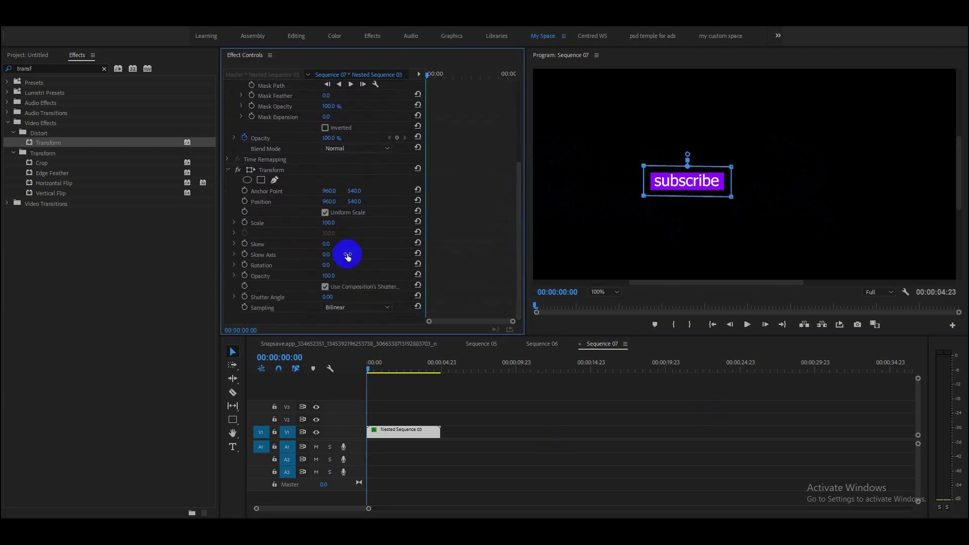
{"action": "left_click", "coordinate": [245, 201]}
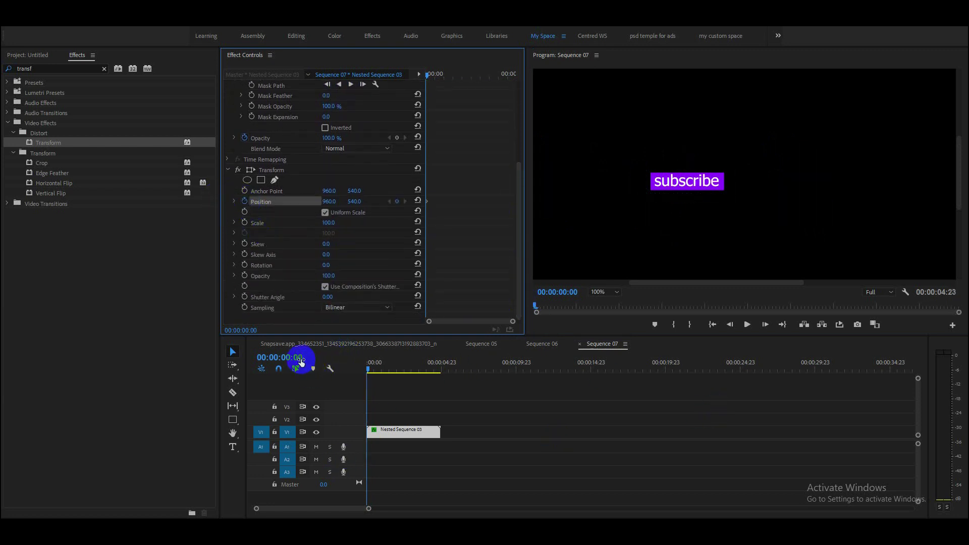
{"action": "left_click", "coordinate": [302, 357]}
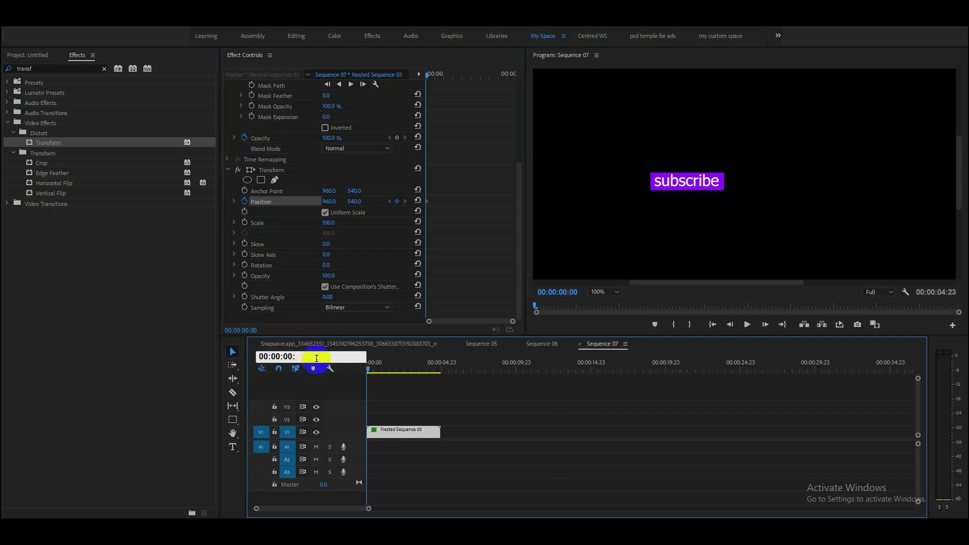
{"action": "type", "text": "10"}
{"action": "key", "text": "Return"}
{"action": "left_click", "coordinate": [397, 202]}
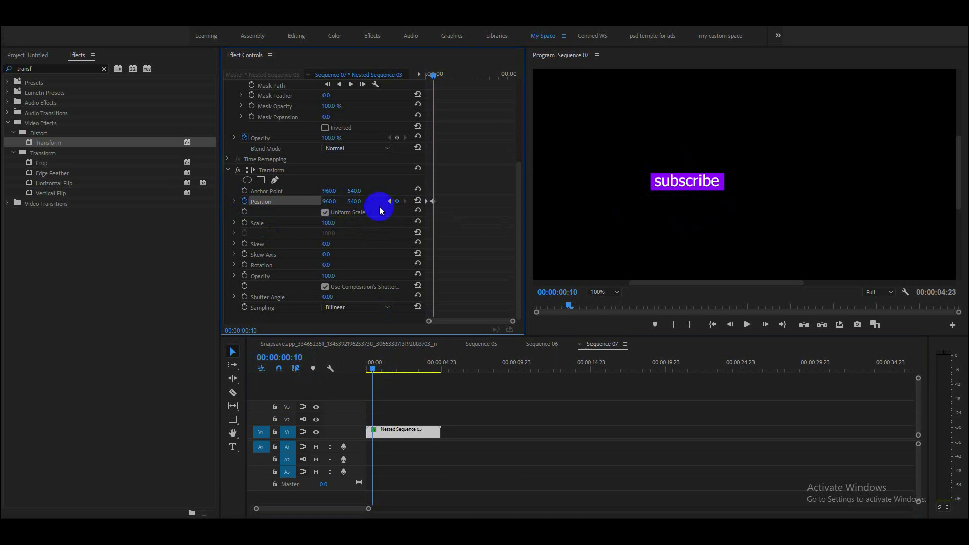
{"action": "left_click", "coordinate": [354, 344]}
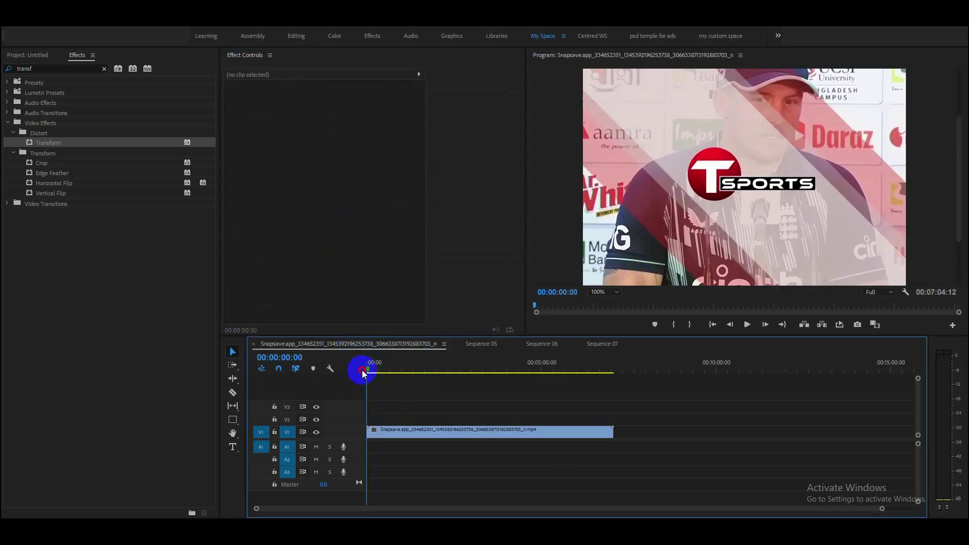
{"action": "key", "text": "space"}
{"action": "key", "text": "space"}
{"action": "left_click", "coordinate": [607, 347]}
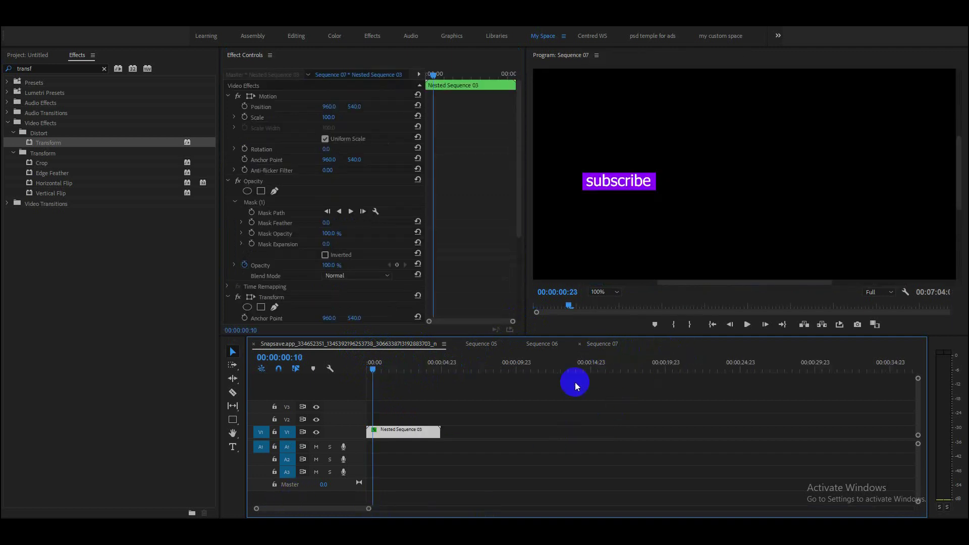
Step: Shift the mask box right and set Position X to 1125 at the frame-10 keyframe
{"action": "left_click", "coordinate": [401, 426]}
{"action": "left_click", "coordinate": [254, 202]}
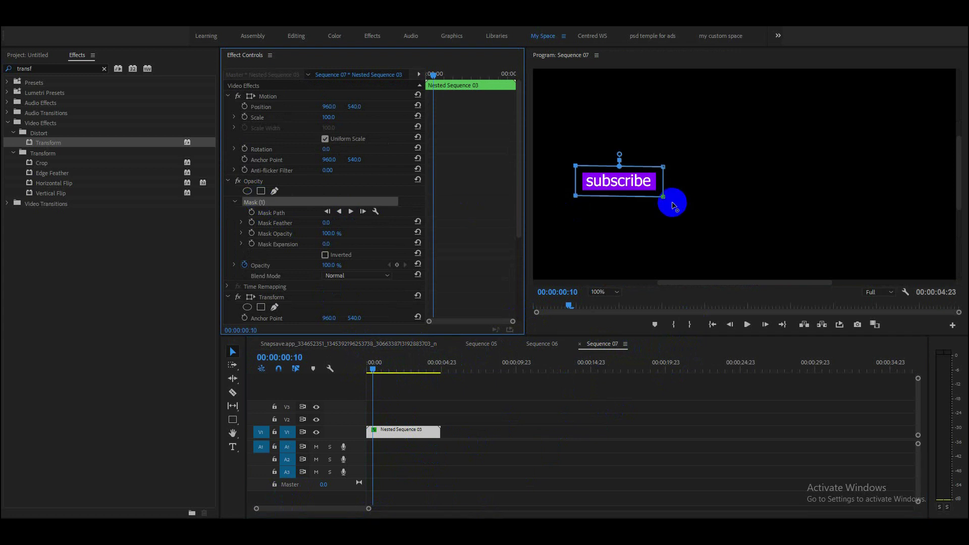
{"action": "left_click_drag", "start_coordinate": [641, 183], "coordinate": [721, 181]}
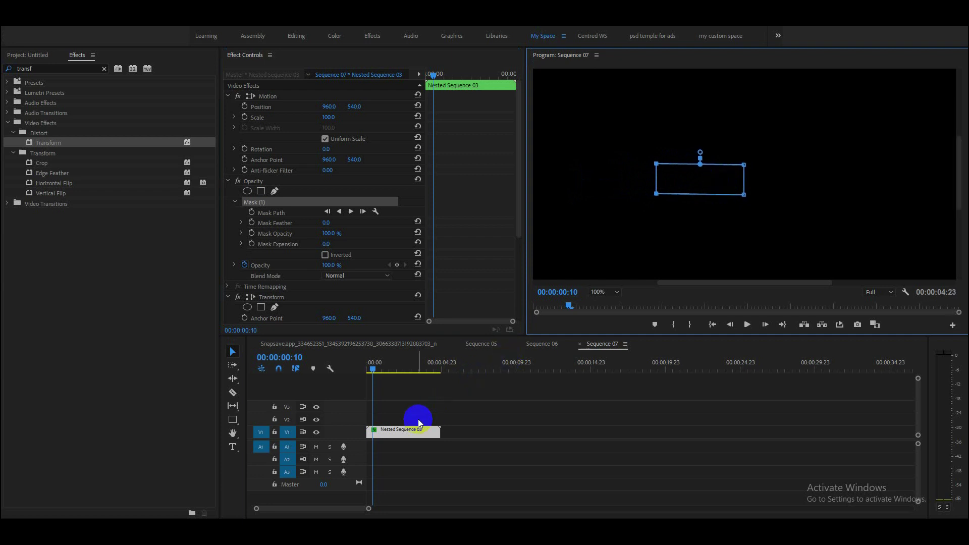
{"action": "left_click_drag", "start_coordinate": [375, 374], "coordinate": [357, 369]}
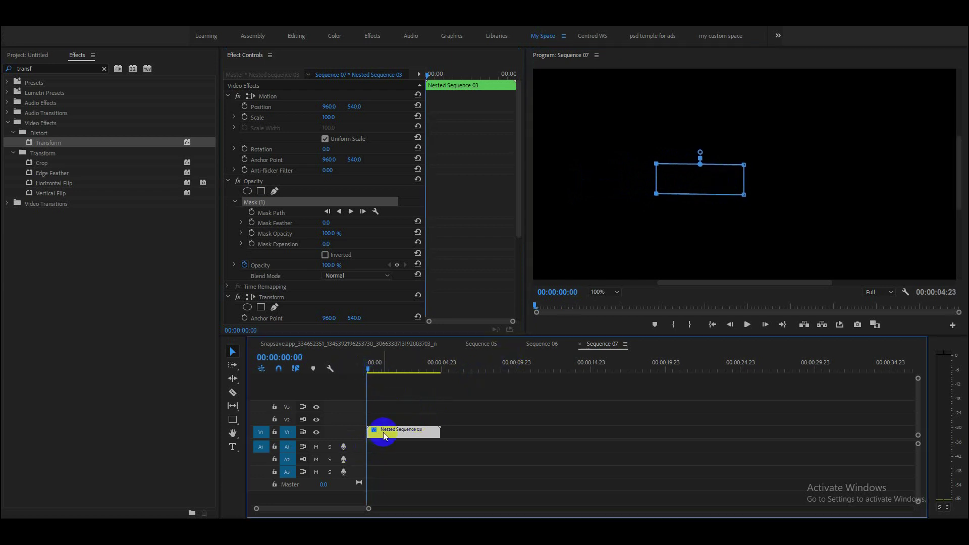
{"action": "left_click_drag", "start_coordinate": [518, 205], "coordinate": [504, 296]}
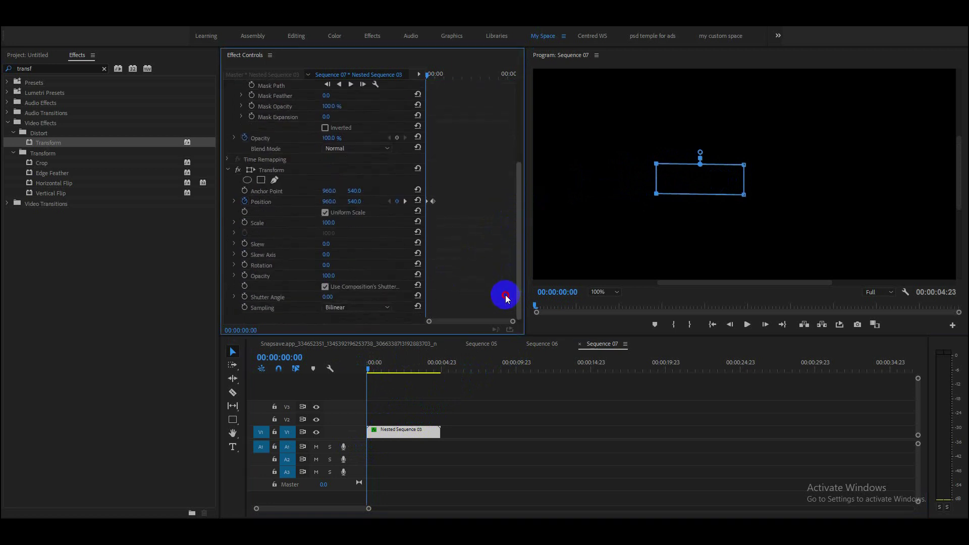
{"action": "left_click", "coordinate": [404, 202]}
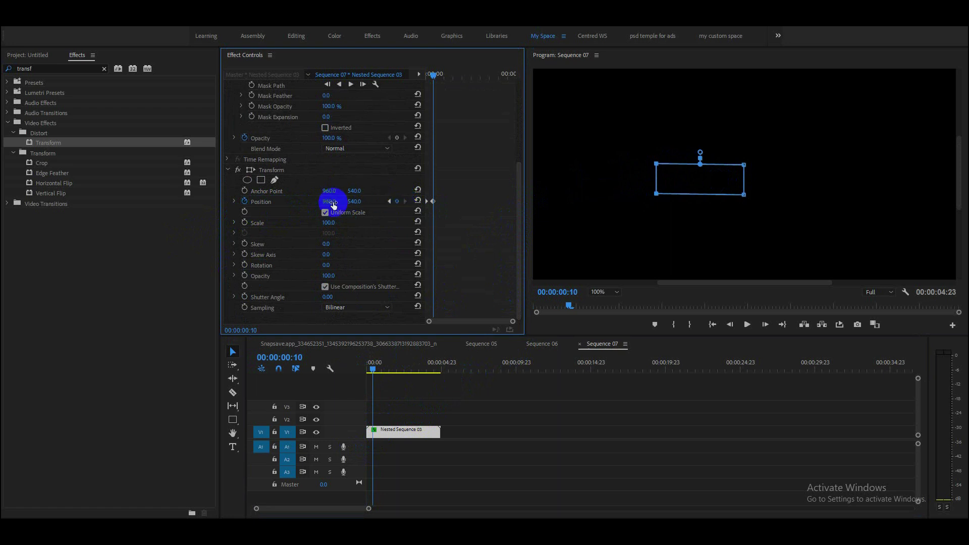
{"action": "left_click_drag", "start_coordinate": [328, 202], "coordinate": [410, 198]}
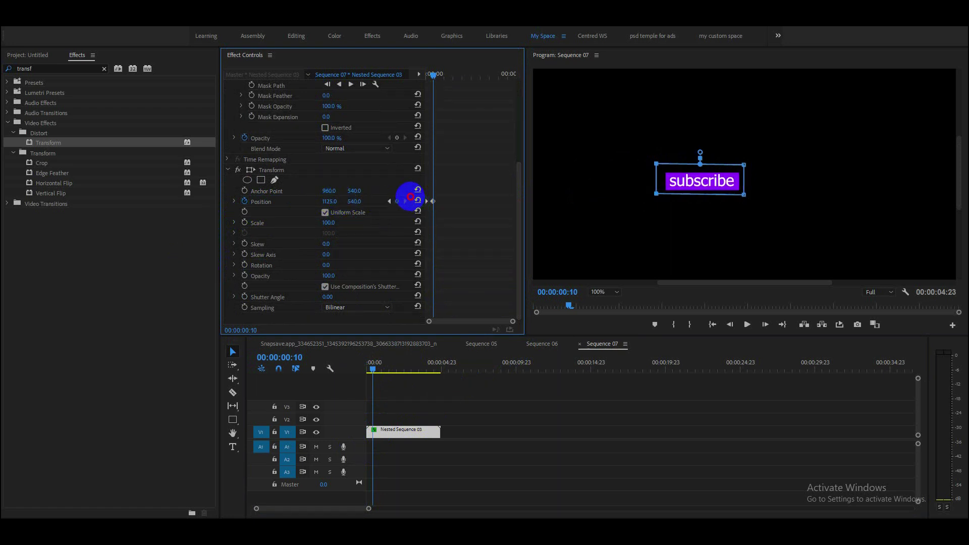
Step: Play back the 10-frame slide-in, then replay Sequence 06 from the start
{"action": "left_click_drag", "start_coordinate": [372, 364], "coordinate": [367, 363]}
{"action": "key", "text": "space"}
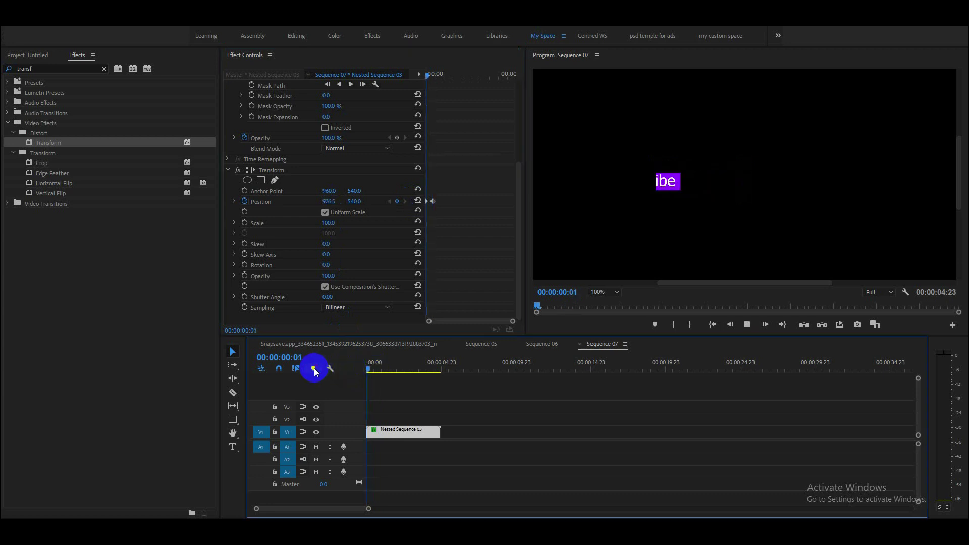
{"action": "left_click_drag", "start_coordinate": [380, 371], "coordinate": [367, 371]}
{"action": "key", "text": "space"}
{"action": "key", "text": "space"}
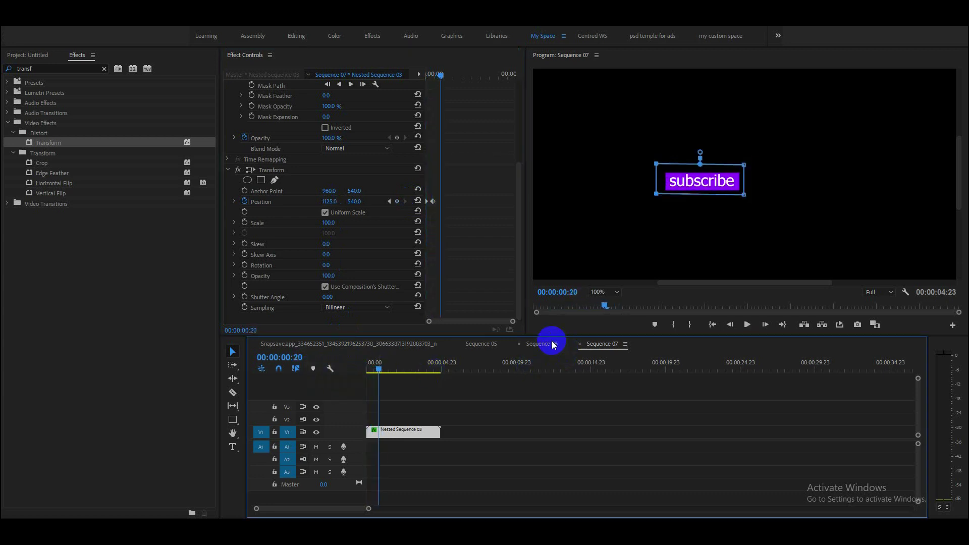
{"action": "left_click", "coordinate": [552, 345]}
{"action": "left_click_drag", "start_coordinate": [381, 368], "coordinate": [332, 368]}
{"action": "key", "text": "space"}
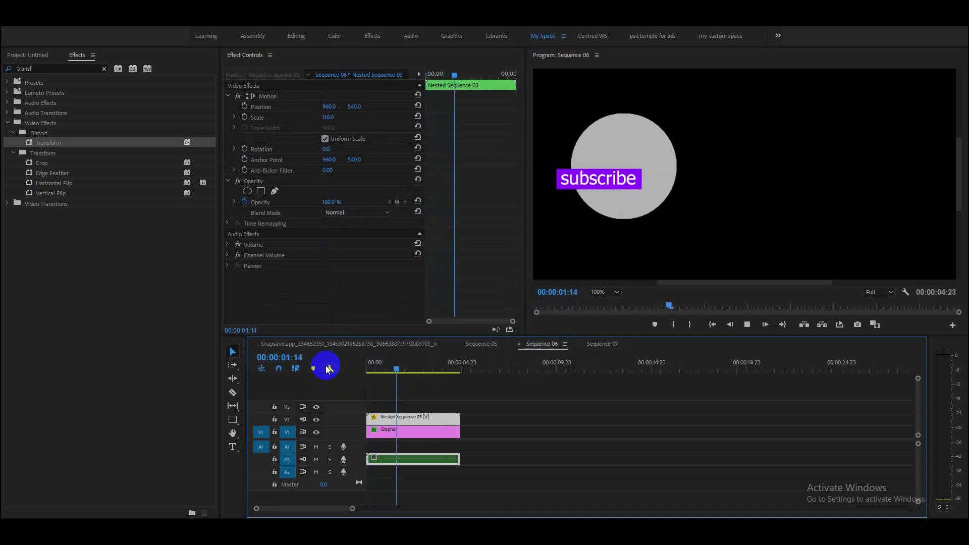
Step: Delete Nested Sequence 03 from Sequence 06 and play back the remaining grey circle
{"action": "key", "text": "space"}
{"action": "left_click", "coordinate": [481, 344]}
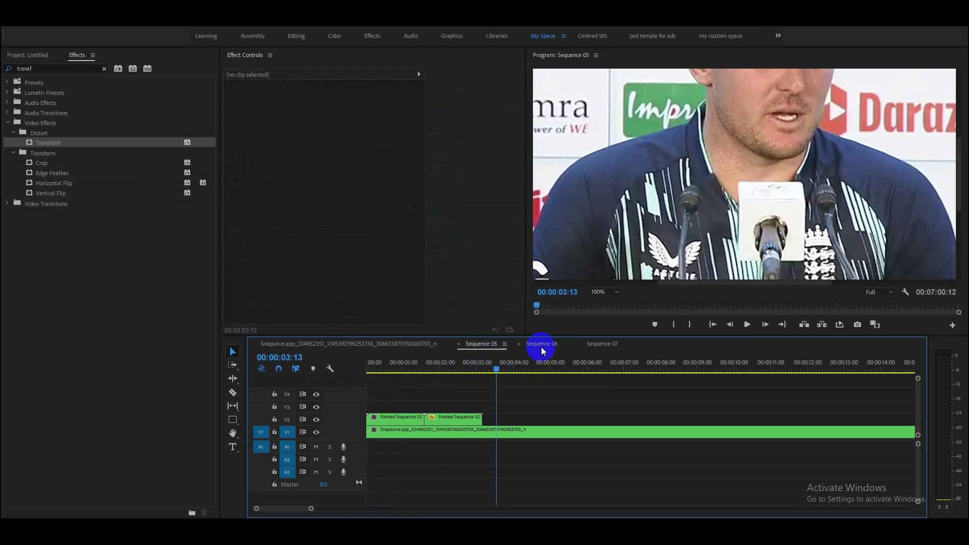
{"action": "left_click", "coordinate": [542, 345]}
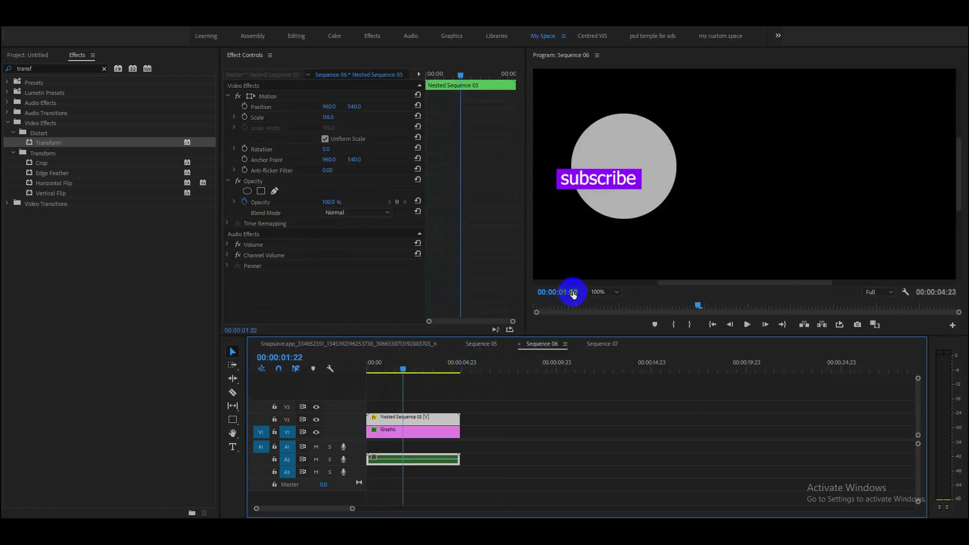
{"action": "left_click", "coordinate": [606, 292]}
{"action": "left_click", "coordinate": [604, 305]}
{"action": "left_click", "coordinate": [438, 422]}
{"action": "key", "text": "Delete"}
{"action": "left_click_drag", "start_coordinate": [404, 371], "coordinate": [331, 372]}
{"action": "key", "text": "space"}
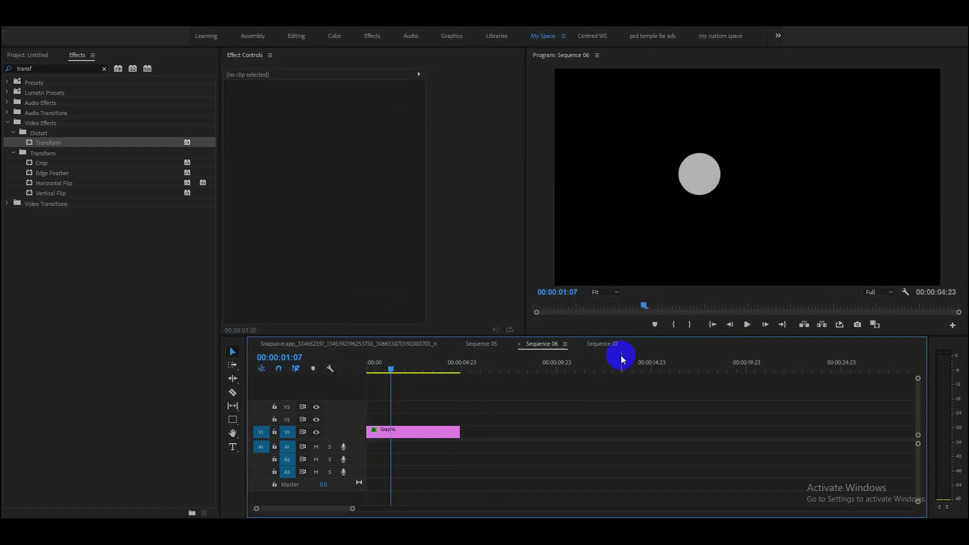
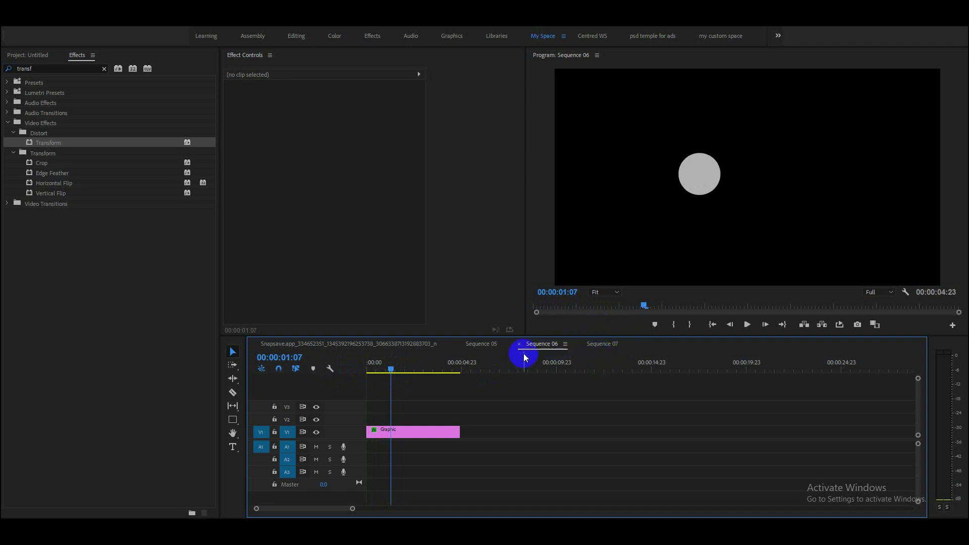
Step: Preview Sequence 07 and the Snapsave intro, then scrub Sequence 05 into its red diagonal transition
{"action": "left_click", "coordinate": [611, 347]}
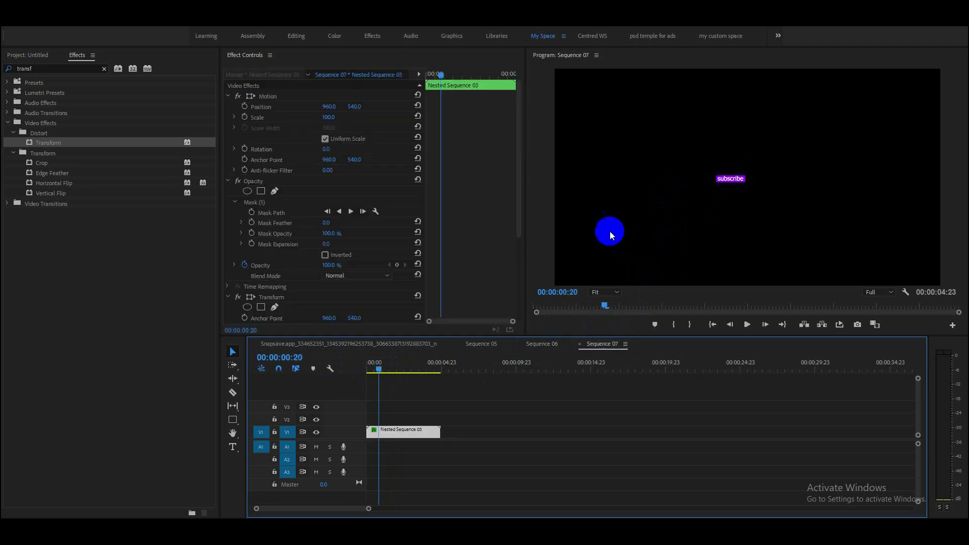
{"action": "left_click", "coordinate": [475, 344]}
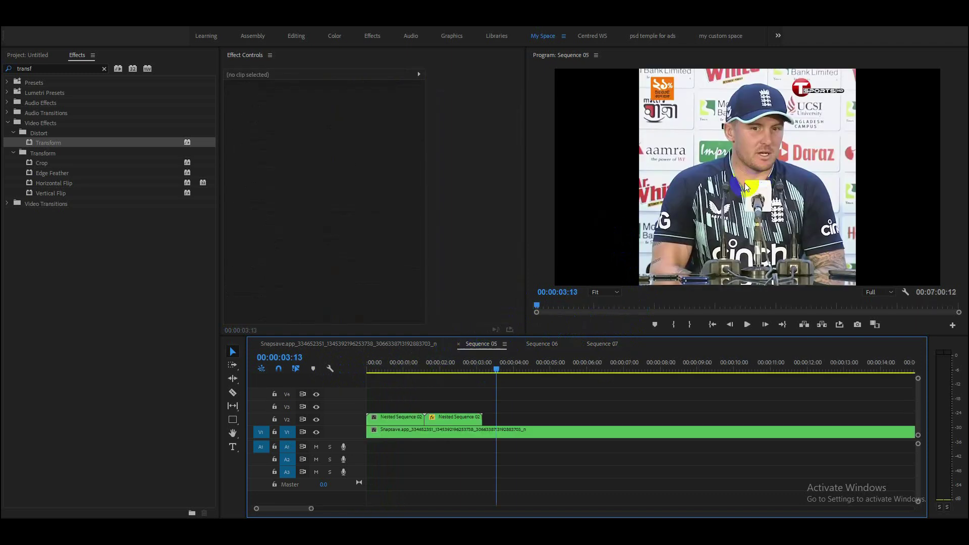
{"action": "left_click_drag", "start_coordinate": [495, 372], "coordinate": [314, 378]}
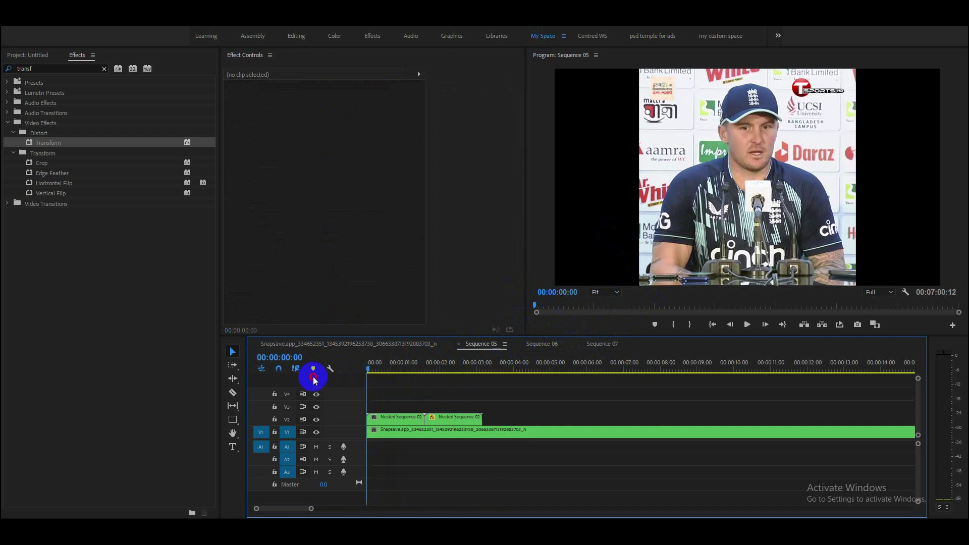
{"action": "left_click", "coordinate": [309, 344]}
{"action": "key", "text": "space"}
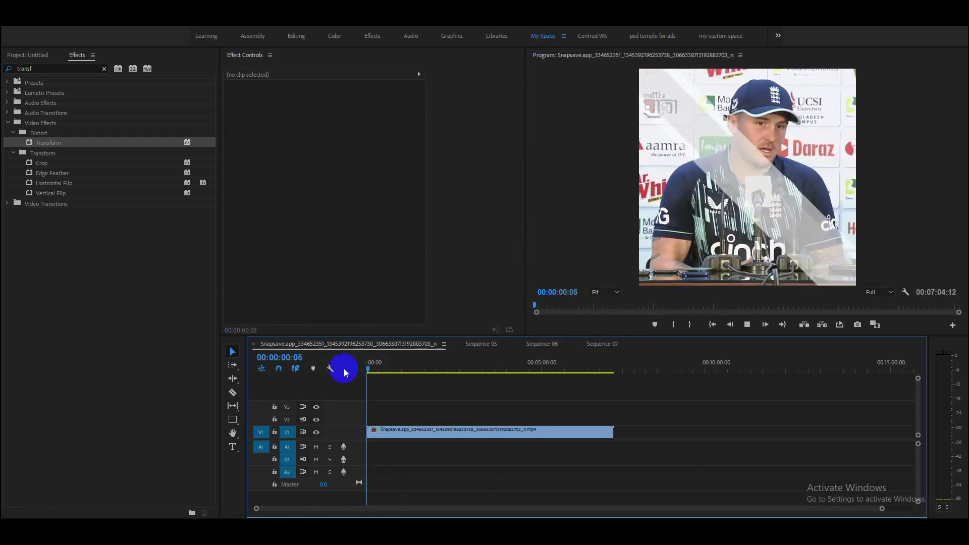
{"action": "left_click", "coordinate": [484, 344]}
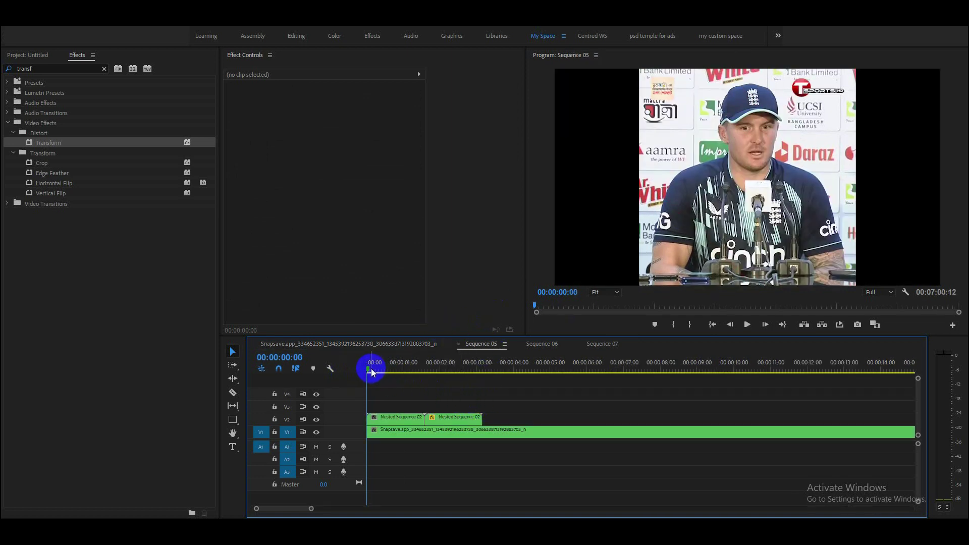
{"action": "left_click_drag", "start_coordinate": [372, 373], "coordinate": [392, 369]}
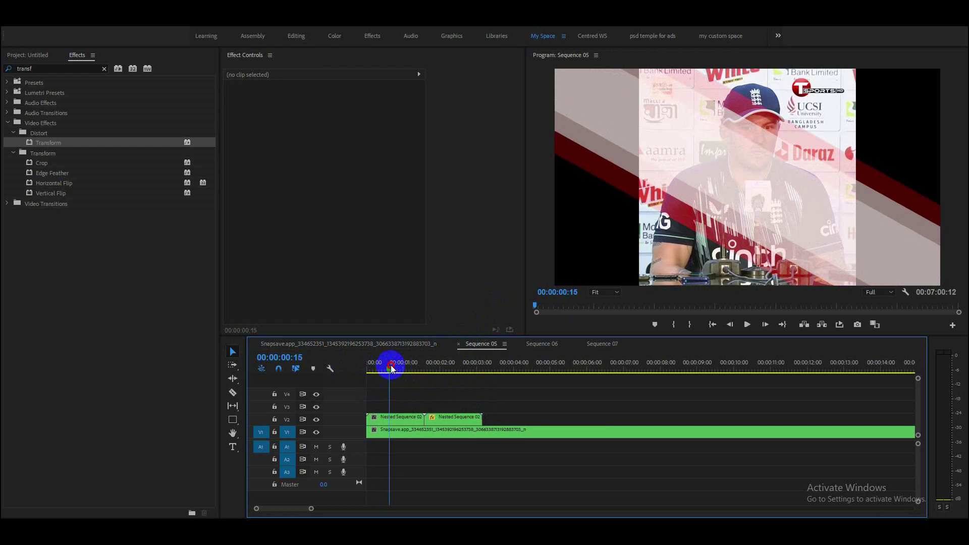
Step: Place Sequence 06 on V3 above the transition clips and delete its audio
{"action": "left_click", "coordinate": [20, 56]}
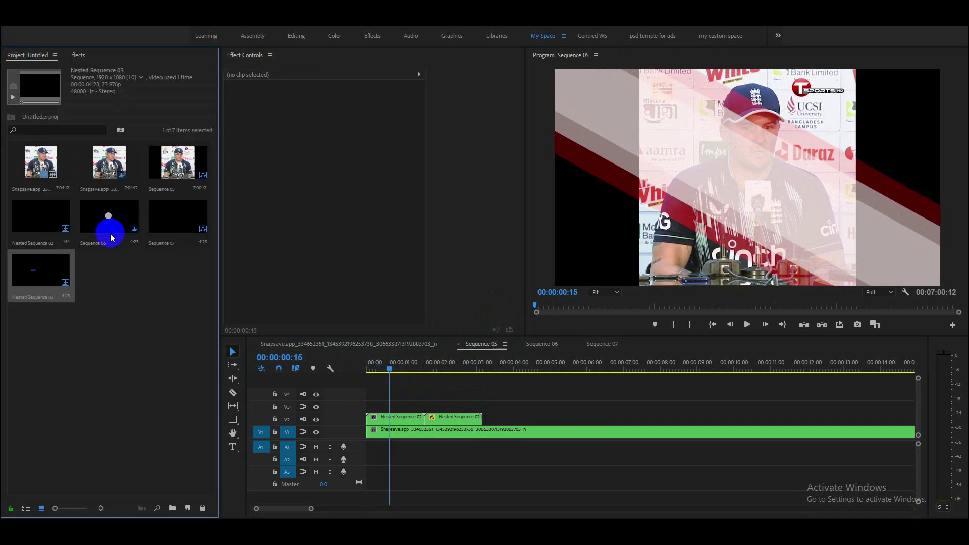
{"action": "left_click_drag", "start_coordinate": [102, 249], "coordinate": [423, 465]}
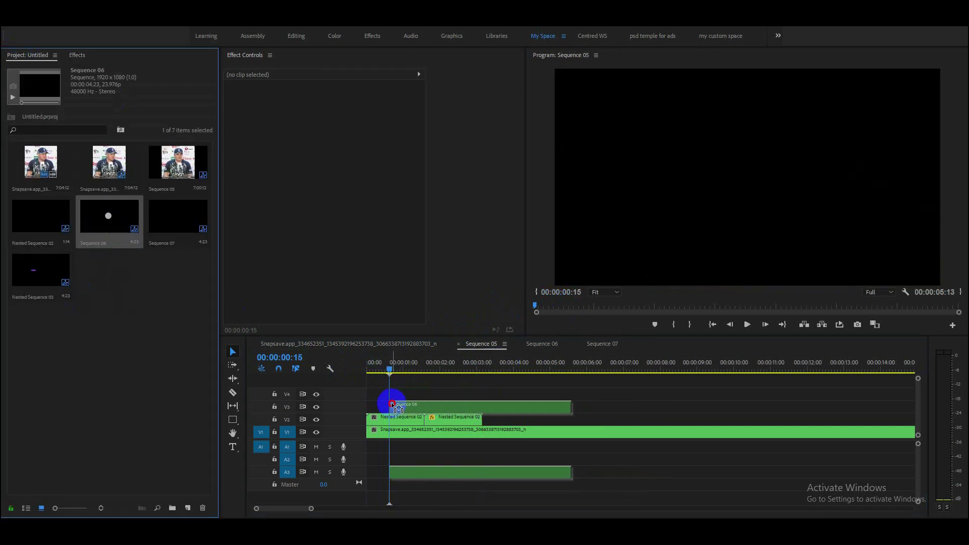
{"action": "left_click", "coordinate": [429, 472], "text": "alt"}
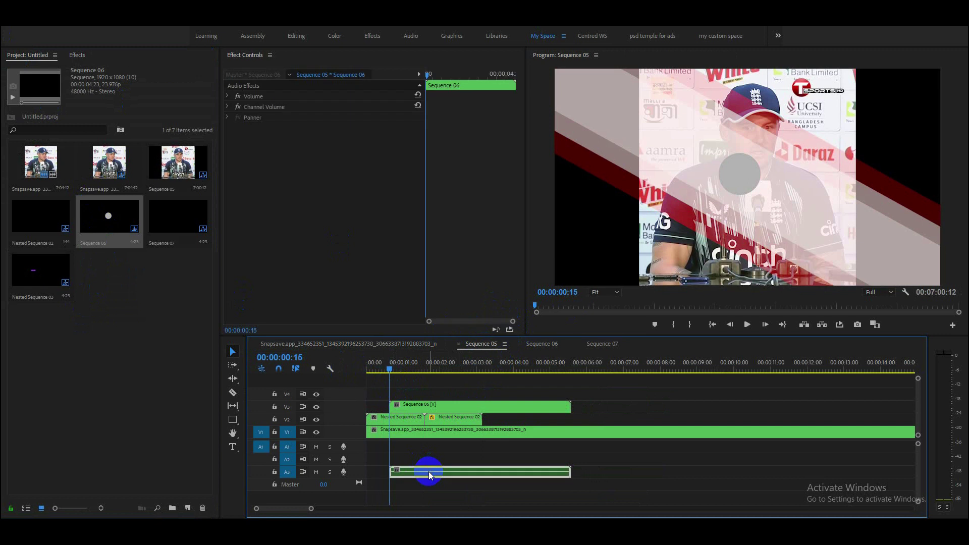
{"action": "key", "text": "Delete"}
Step: Preview the grey circle, park just before one second, and drop Sequence 07 onto V4
{"action": "left_click", "coordinate": [437, 408]}
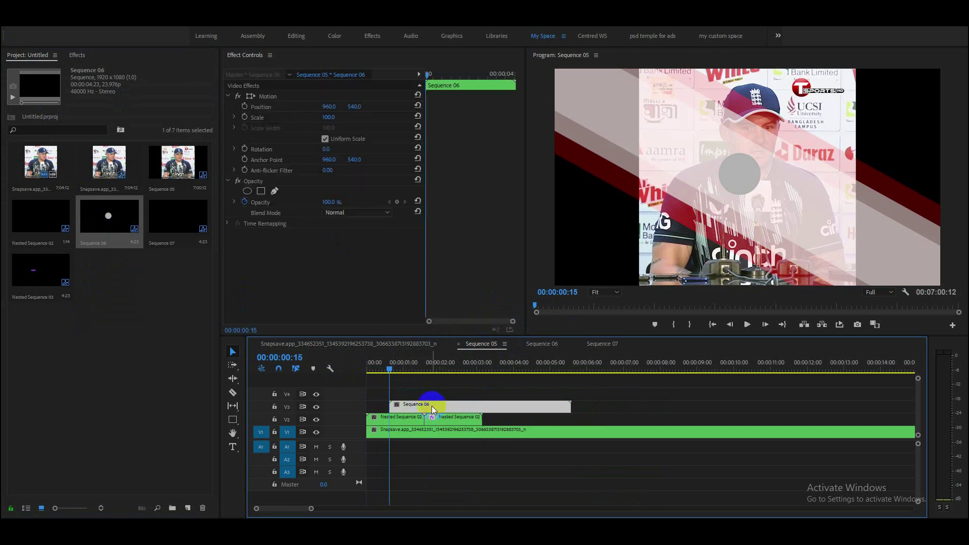
{"action": "key", "text": "space"}
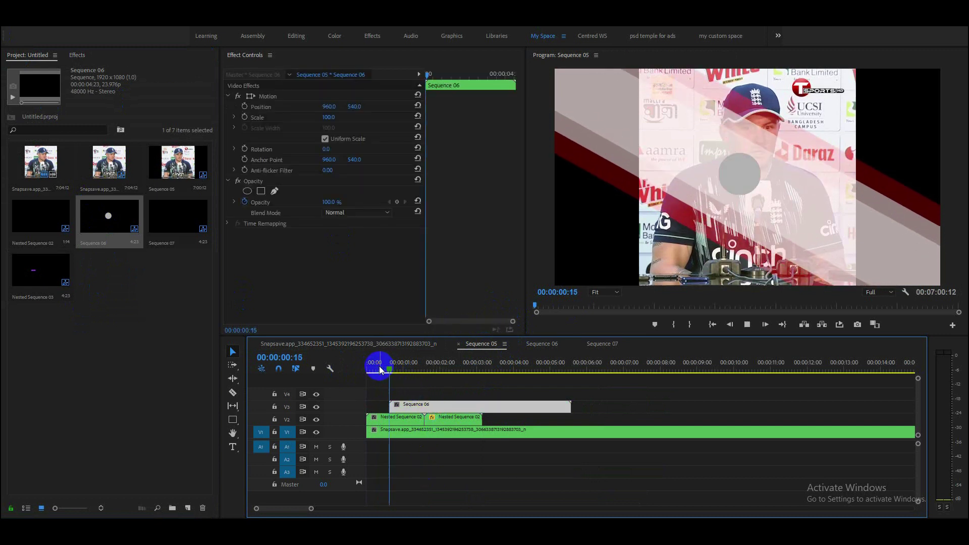
{"action": "key", "text": "space"}
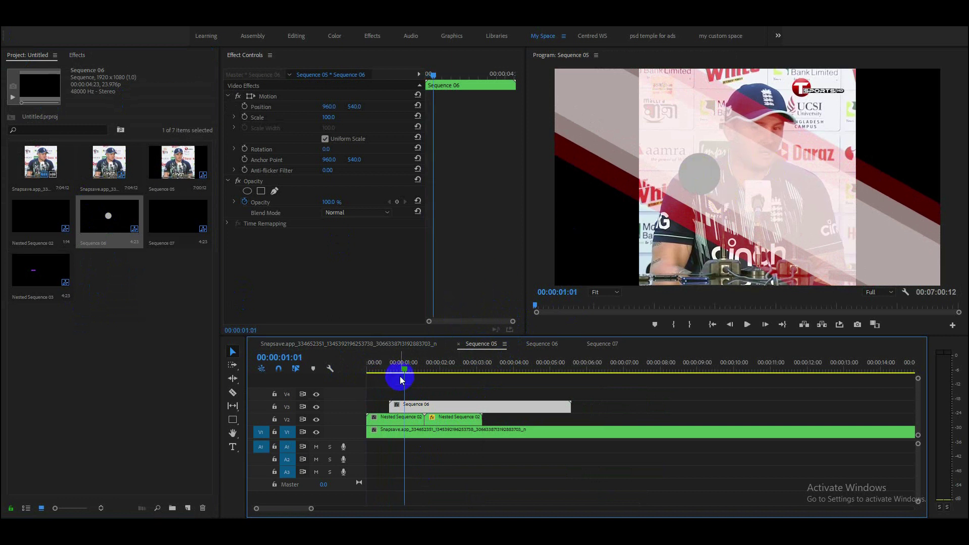
{"action": "left_click", "coordinate": [401, 371]}
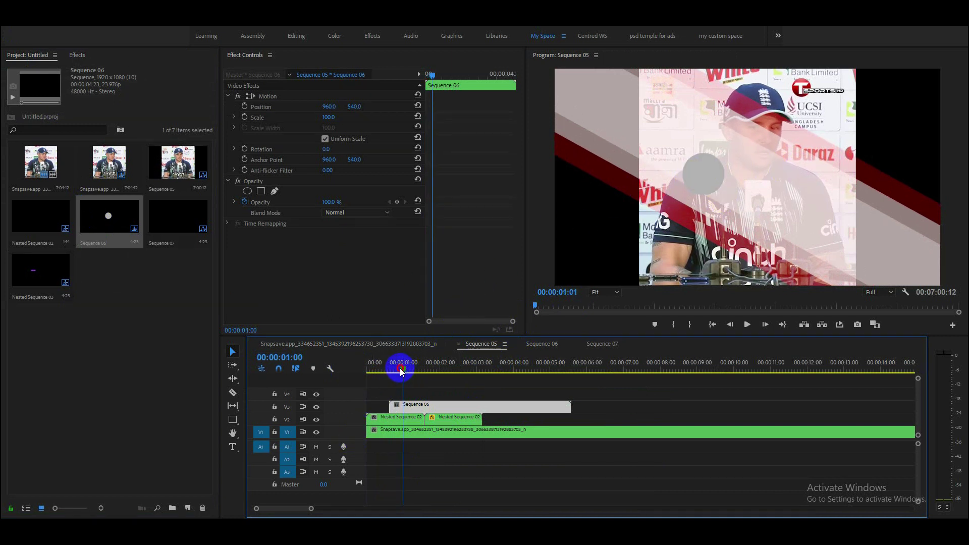
{"action": "key", "text": "Left"}
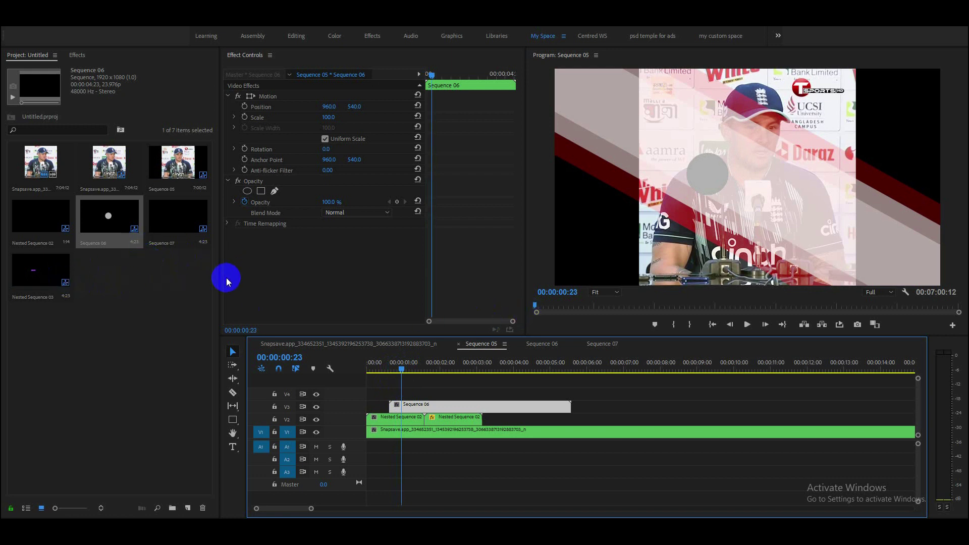
{"action": "left_click_drag", "start_coordinate": [167, 220], "coordinate": [404, 395]}
Step: Delete Sequence 07's A4 audio and play to preview the subscribe graphic
{"action": "left_click", "coordinate": [428, 487]}
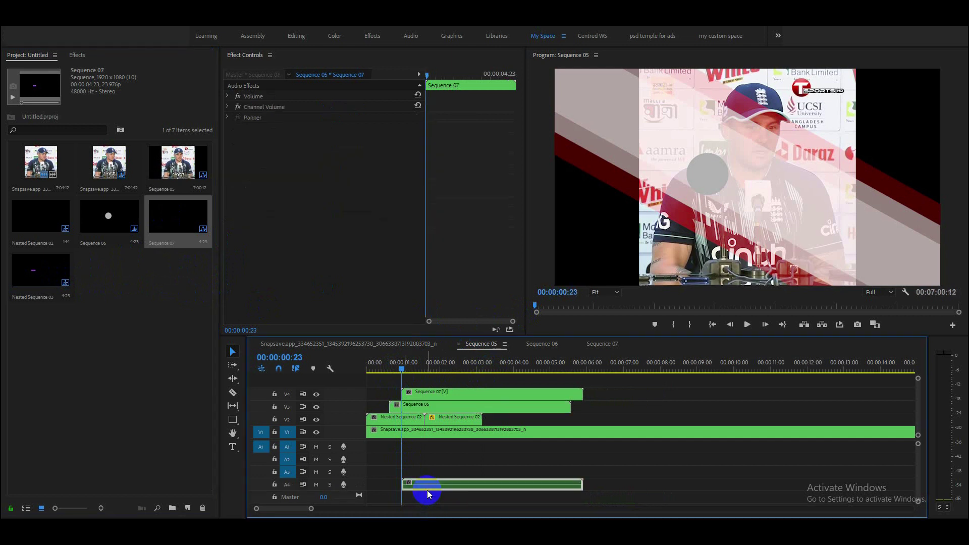
{"action": "key", "text": "Delete"}
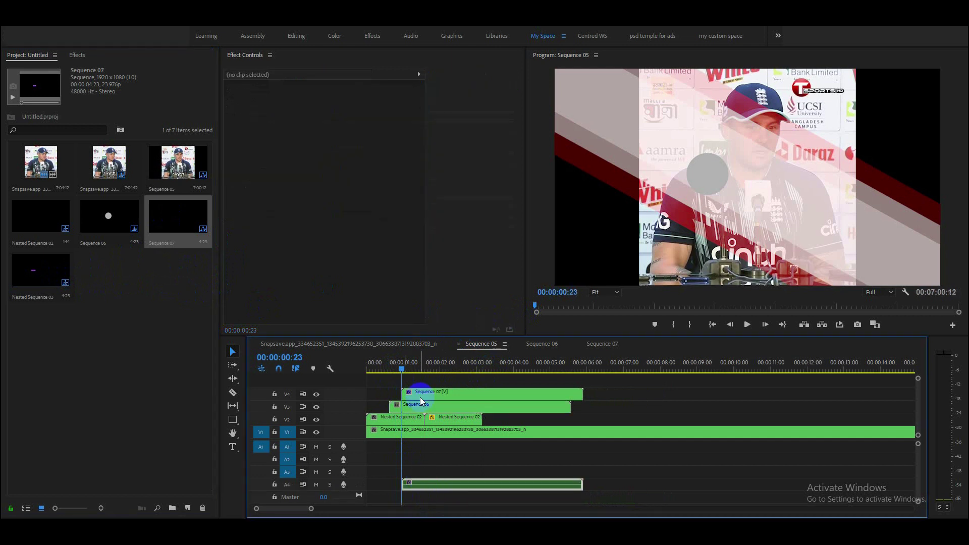
{"action": "left_click", "coordinate": [414, 385]}
{"action": "key", "text": "space"}
Step: Park about 20 frames in and scale the Sequence 07 clip up to 147
{"action": "left_click", "coordinate": [439, 375]}
{"action": "mouse_move", "coordinate": [432, 374]}
{"action": "left_mouse_down"}
{"action": "mouse_move", "coordinate": [404, 376]}
{"action": "mouse_move", "coordinate": [417, 374]}
{"action": "left_mouse_up"}
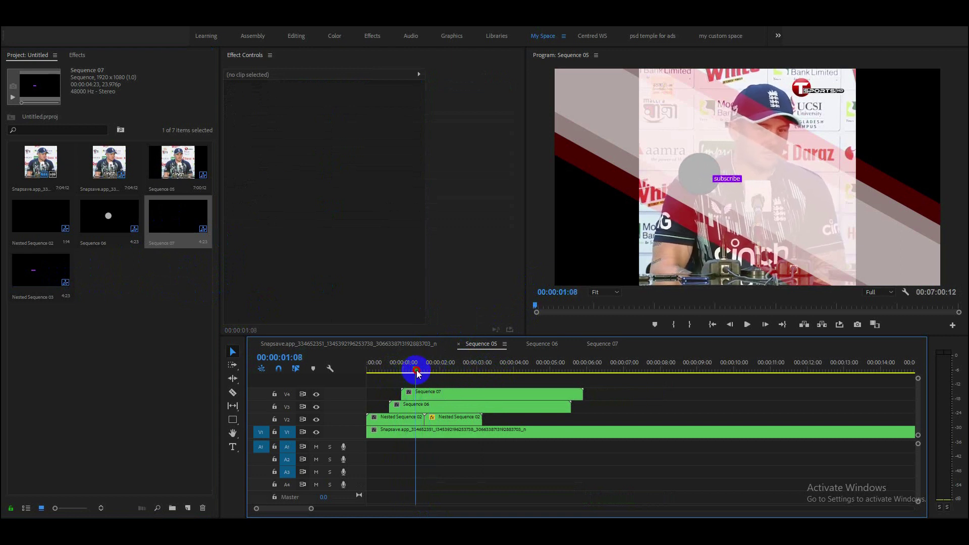
{"action": "left_click", "coordinate": [419, 395]}
{"action": "mouse_move", "coordinate": [332, 117]}
{"action": "left_mouse_down"}
{"action": "mouse_move", "coordinate": [357, 107]}
{"action": "mouse_move", "coordinate": [335, 119]}
{"action": "left_mouse_up"}
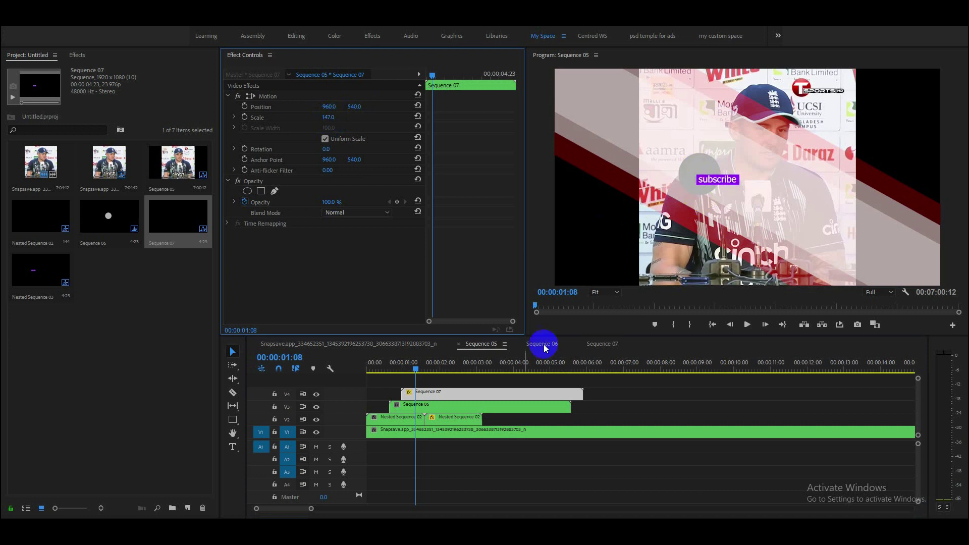
Step: At 00:00:01:01, shift the subscribe graphic to Position 988, 561, then view the Snapsave sequence
{"action": "left_click_drag", "start_coordinate": [416, 372], "coordinate": [404, 370]}
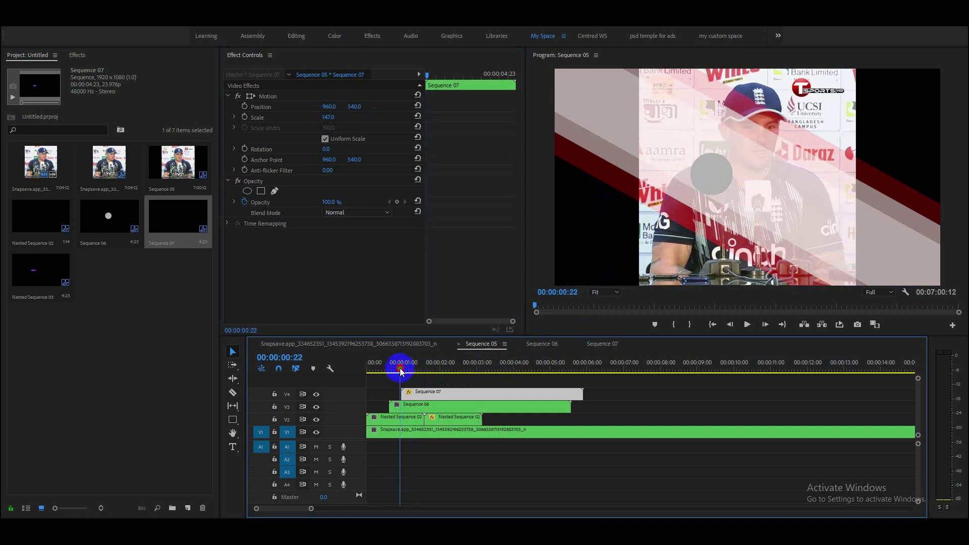
{"action": "left_click_drag", "start_coordinate": [404, 370], "coordinate": [407, 370]}
{"action": "left_click", "coordinate": [703, 229]}
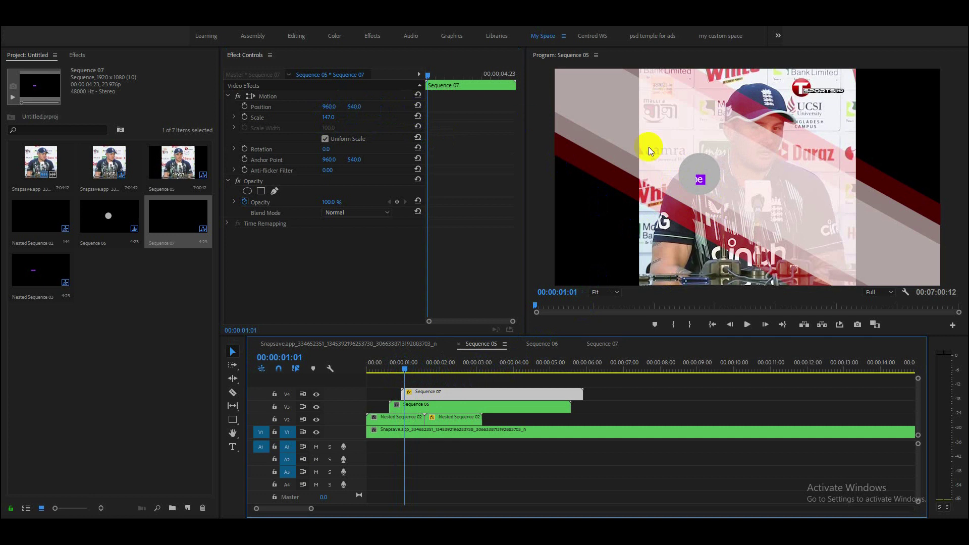
{"action": "left_click_drag", "start_coordinate": [355, 107], "coordinate": [371, 106]}
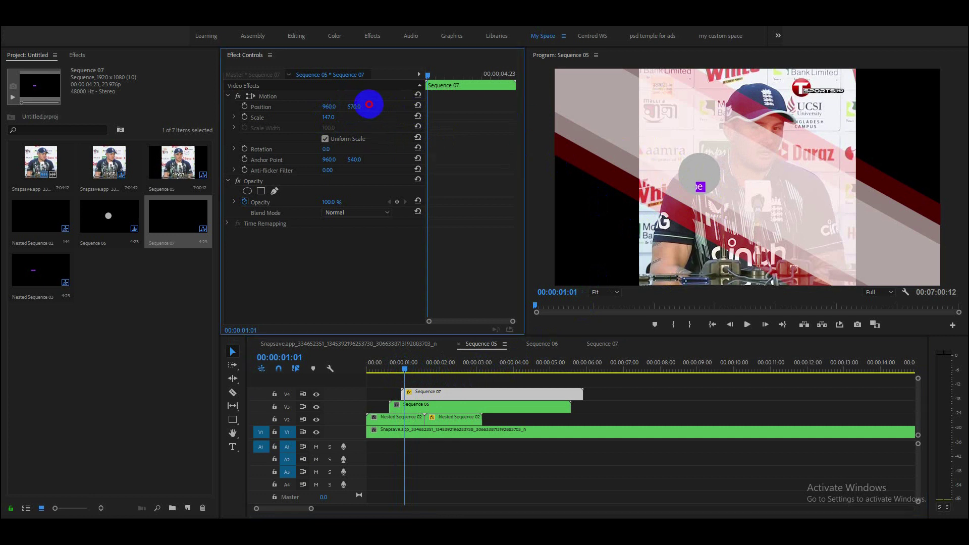
{"action": "left_click_drag", "start_coordinate": [351, 110], "coordinate": [342, 105]}
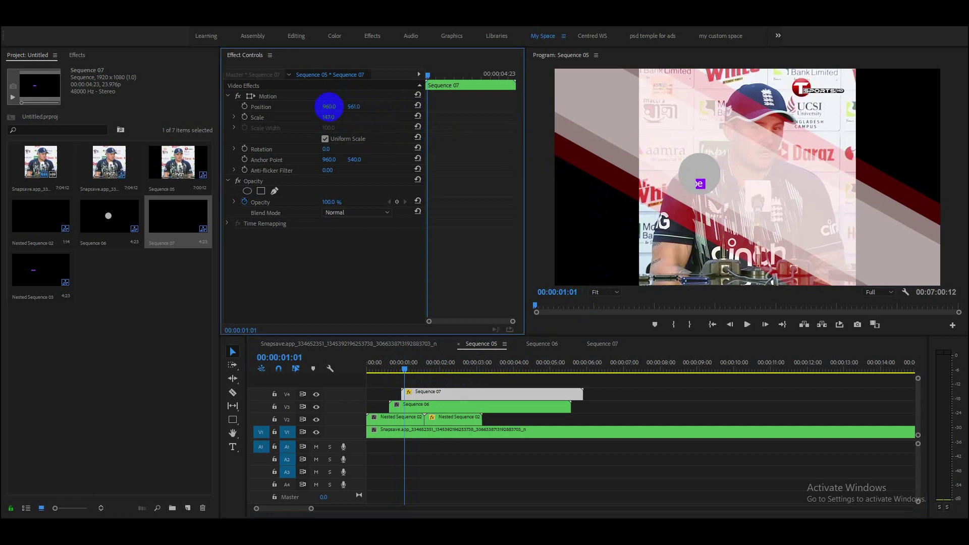
{"action": "left_click", "coordinate": [268, 347]}
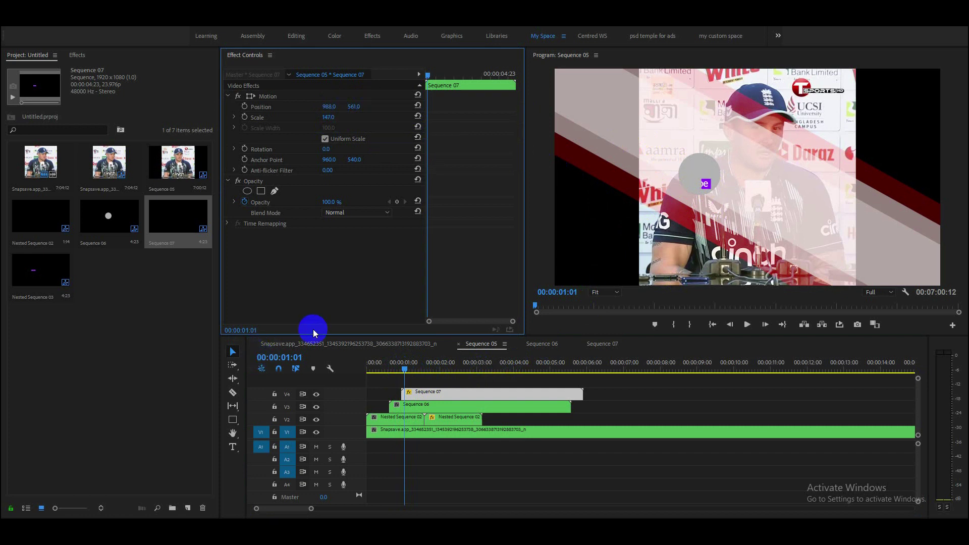
{"action": "left_click", "coordinate": [311, 342]}
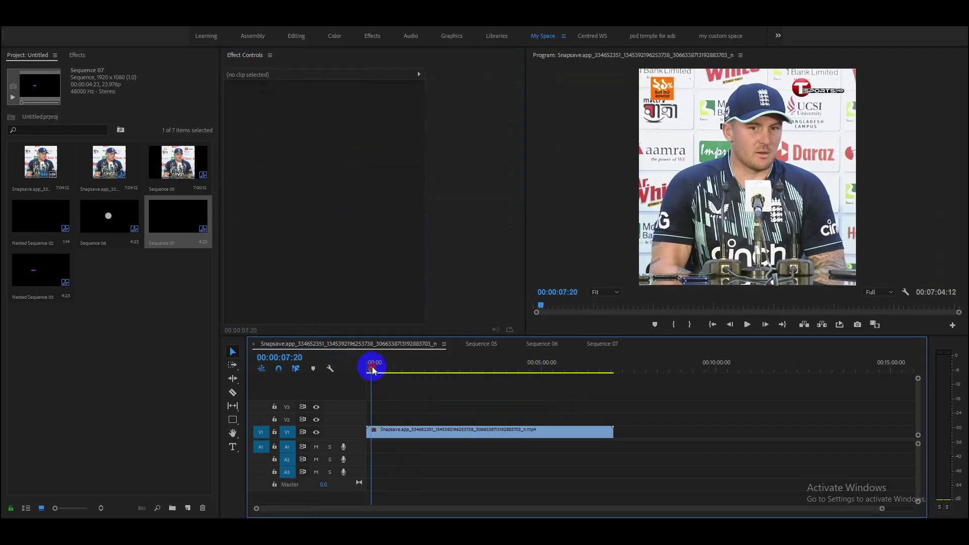
Step: Zoom the Snapsave timeline in, scrub through its opening wipe, then return to Sequence 05
{"action": "left_click_drag", "start_coordinate": [368, 372], "coordinate": [359, 367]}
{"action": "left_click_drag", "start_coordinate": [881, 509], "coordinate": [559, 482]}
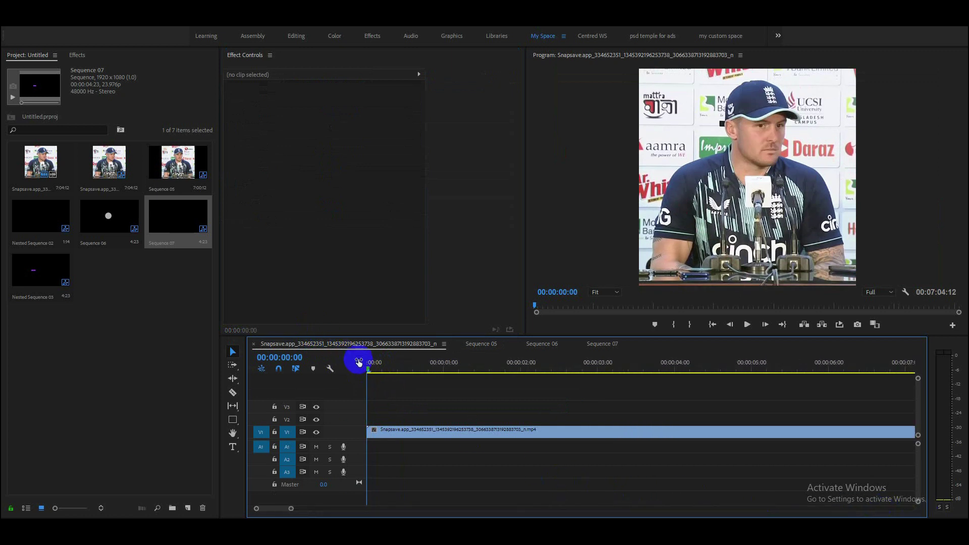
{"action": "left_click_drag", "start_coordinate": [369, 372], "coordinate": [399, 367]}
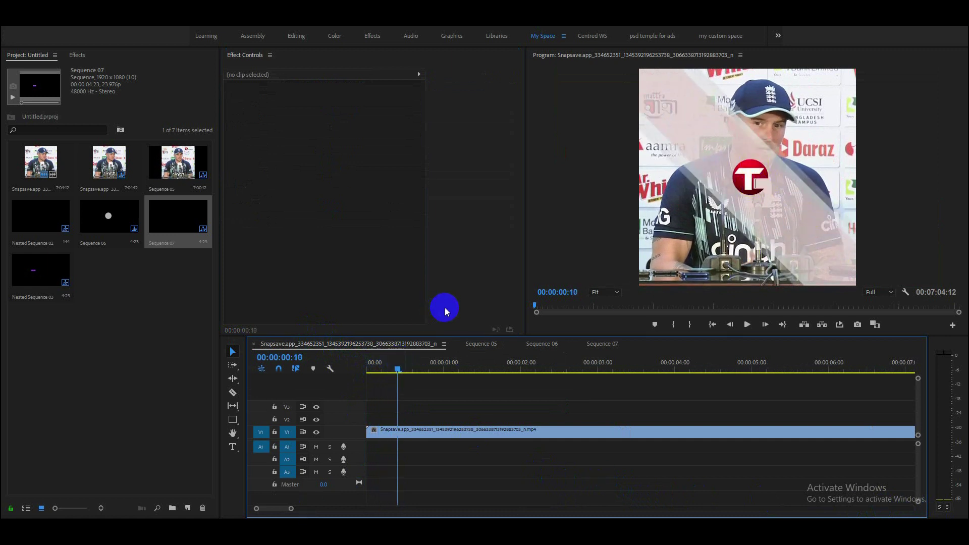
{"action": "left_click", "coordinate": [481, 344]}
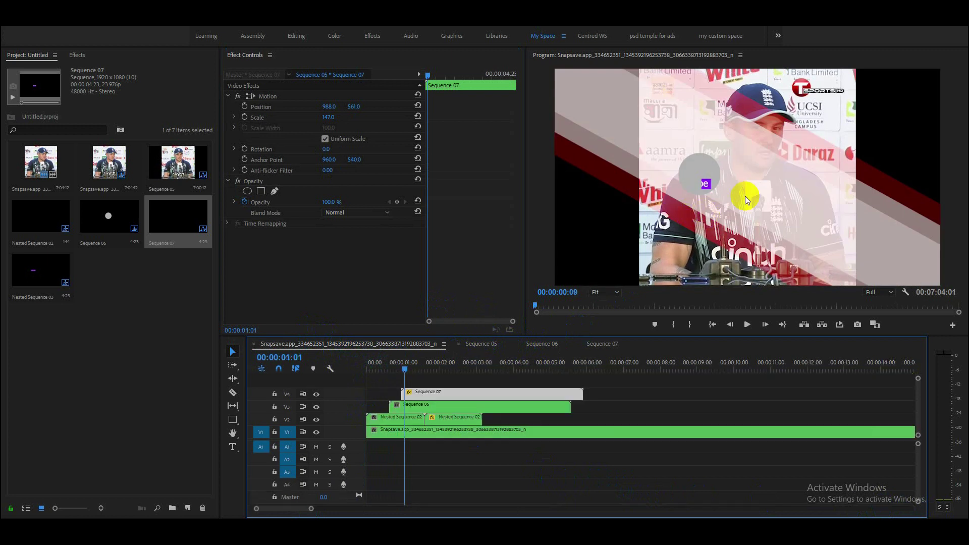
Step: Move the Sequence 07 overlay to Position X 1010 and preview around one second
{"action": "left_click", "coordinate": [352, 106]}
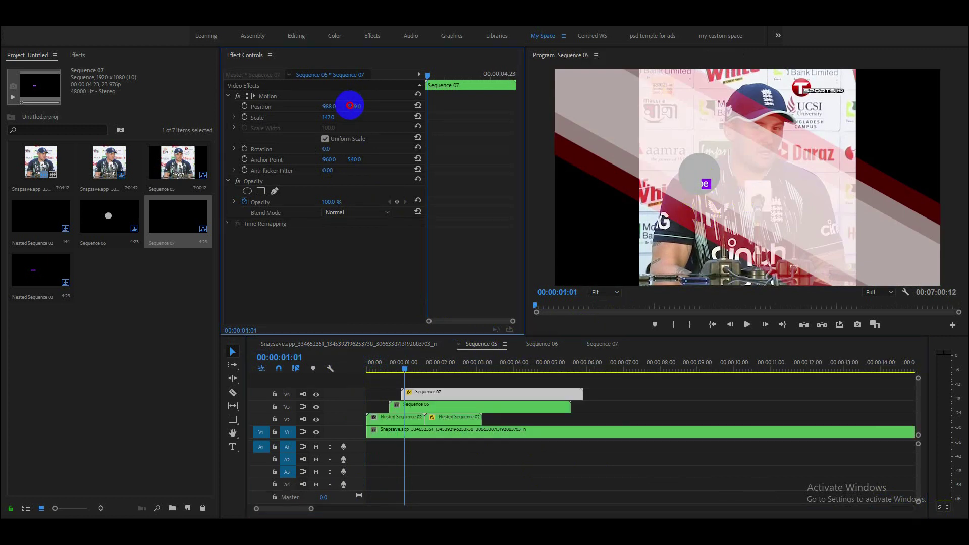
{"action": "left_click_drag", "start_coordinate": [329, 107], "coordinate": [340, 107]}
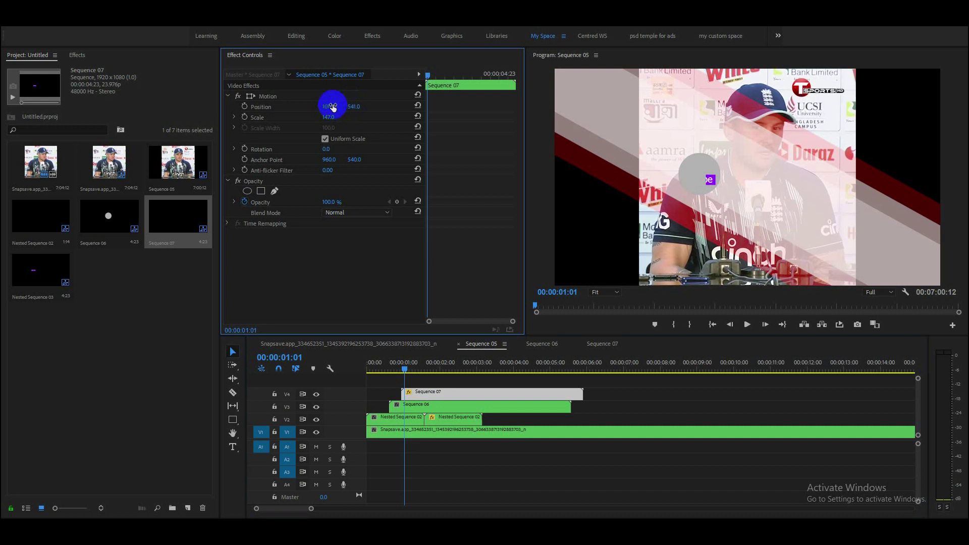
{"action": "left_click", "coordinate": [405, 368]}
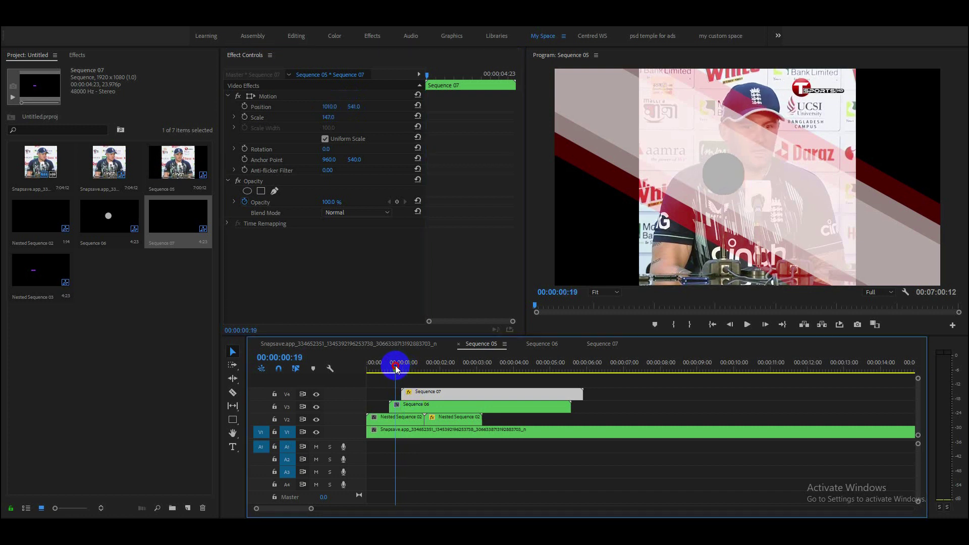
{"action": "left_click_drag", "start_coordinate": [404, 367], "coordinate": [400, 363]}
Step: Nudge the Sequence 07 clip slightly earlier on V4 and play back the animation
{"action": "left_click", "coordinate": [419, 394]}
{"action": "left_click_drag", "start_coordinate": [427, 395], "coordinate": [426, 394]}
{"action": "left_click_drag", "start_coordinate": [380, 368], "coordinate": [389, 371]}
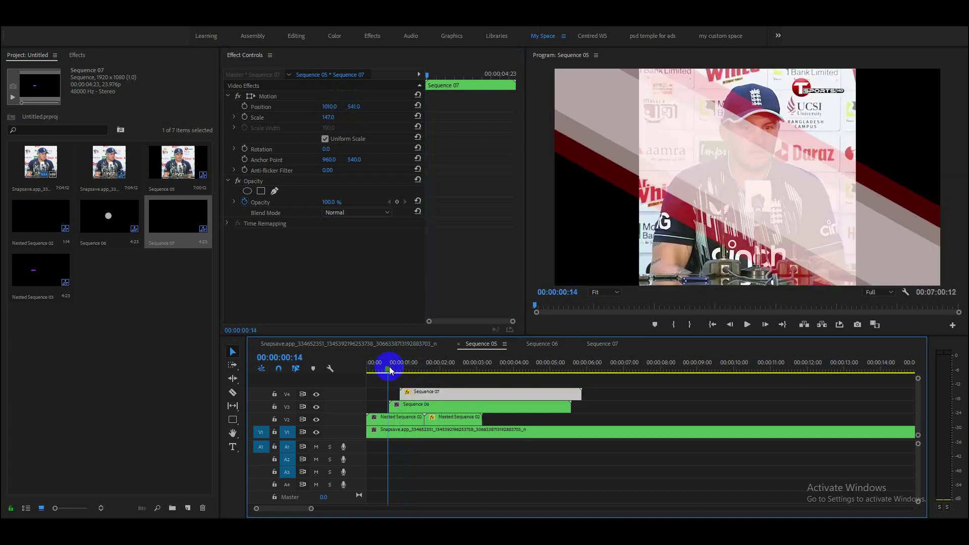
{"action": "mouse_move", "coordinate": [389, 370]}
{"action": "left_mouse_down"}
{"action": "mouse_move", "coordinate": [415, 395]}
{"action": "mouse_move", "coordinate": [394, 371]}
{"action": "left_mouse_up"}
{"action": "key", "text": "space"}
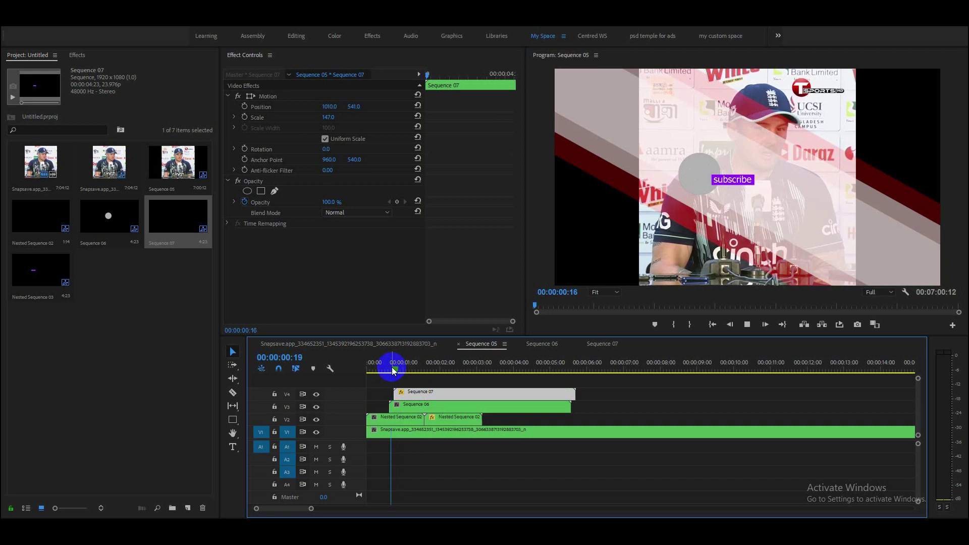
{"action": "left_click_drag", "start_coordinate": [403, 372], "coordinate": [415, 372]}
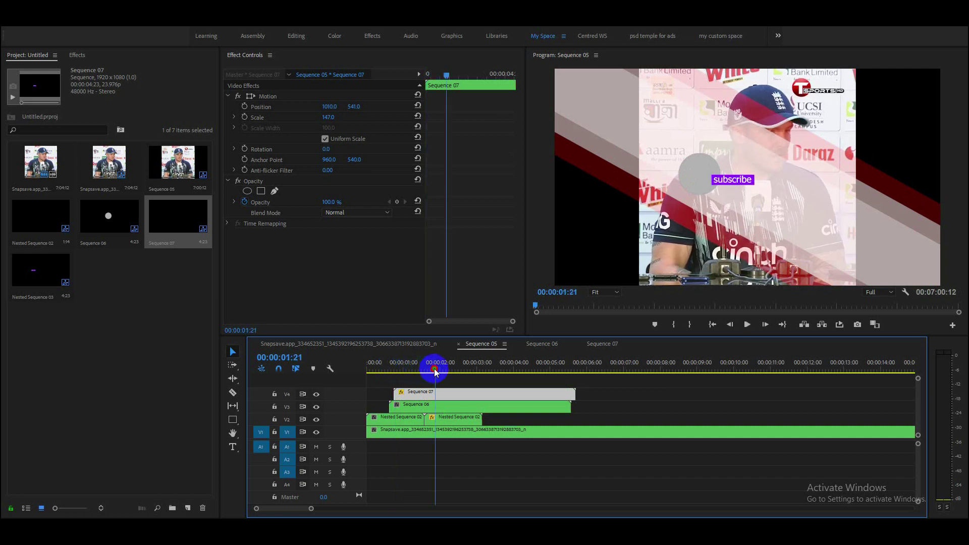
Step: Set the Program monitor playback resolution to 1/4 and replay the animation
{"action": "left_click", "coordinate": [878, 293]}
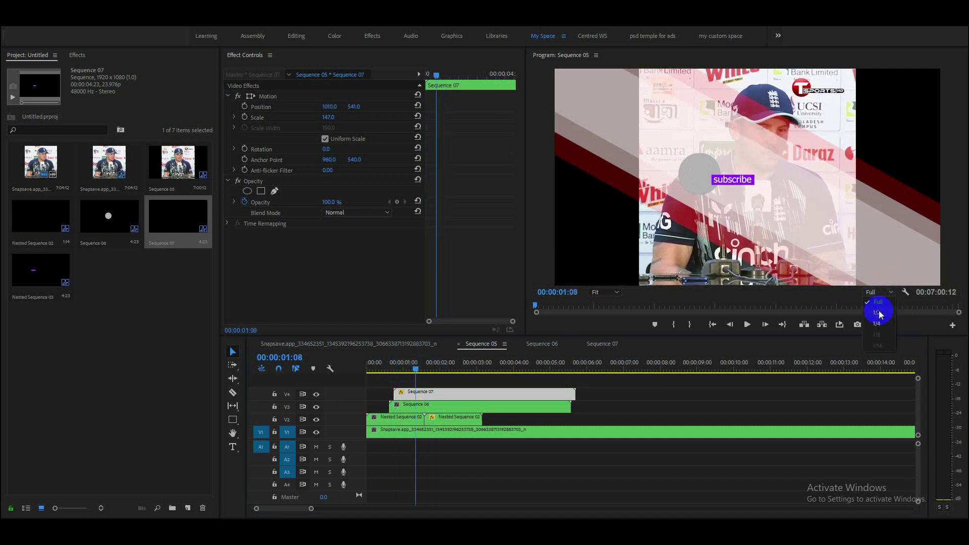
{"action": "left_click", "coordinate": [876, 317]}
{"action": "left_click_drag", "start_coordinate": [414, 372], "coordinate": [392, 372]}
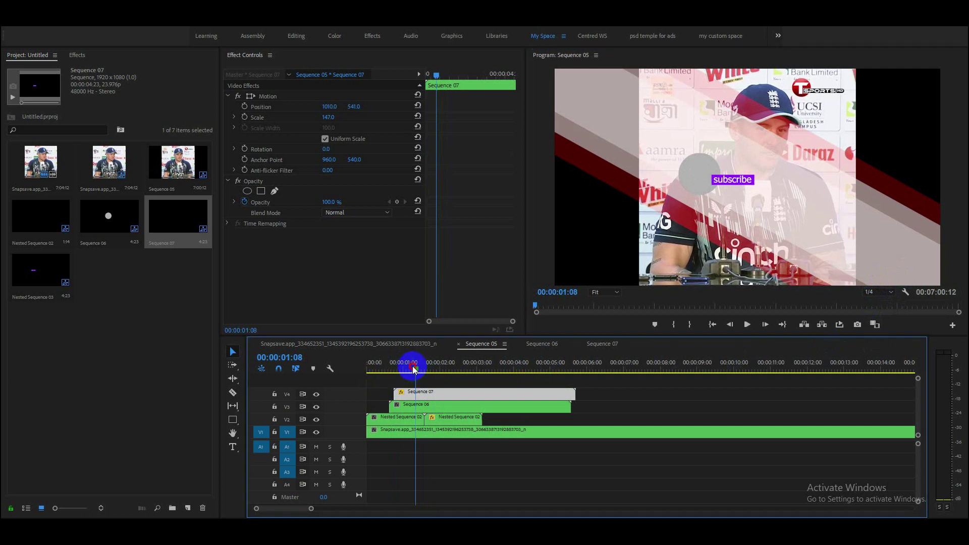
{"action": "key", "text": "space"}
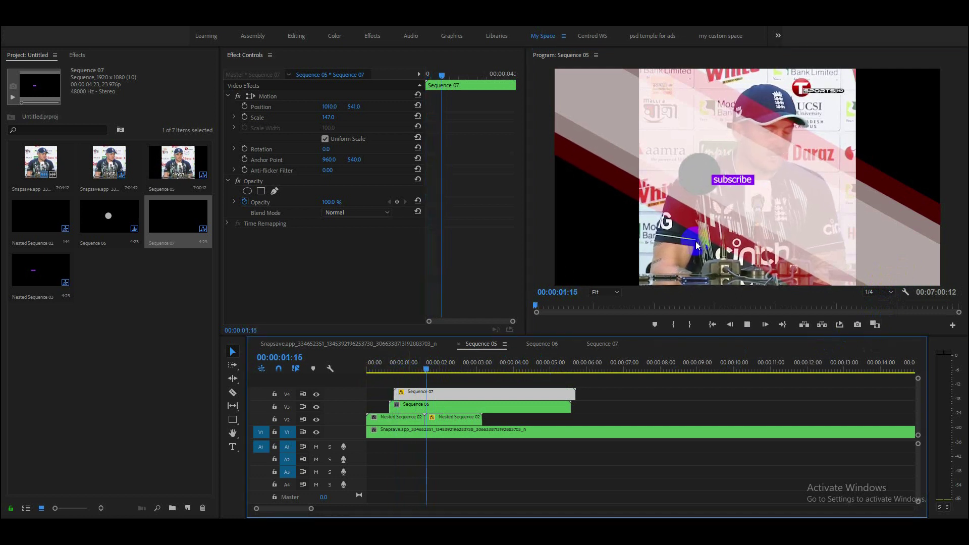
{"action": "left_click", "coordinate": [425, 370]}
{"action": "left_click_drag", "start_coordinate": [425, 370], "coordinate": [394, 370]}
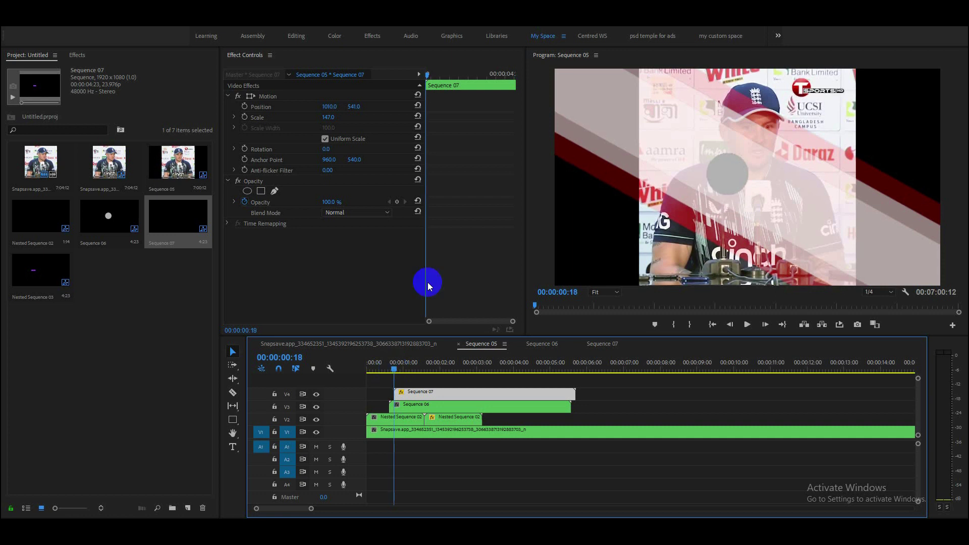
Step: Push the overlay further right and make the Sequence 07 clip start at 00:00:00:16
{"action": "left_click_drag", "start_coordinate": [395, 371], "coordinate": [397, 371]}
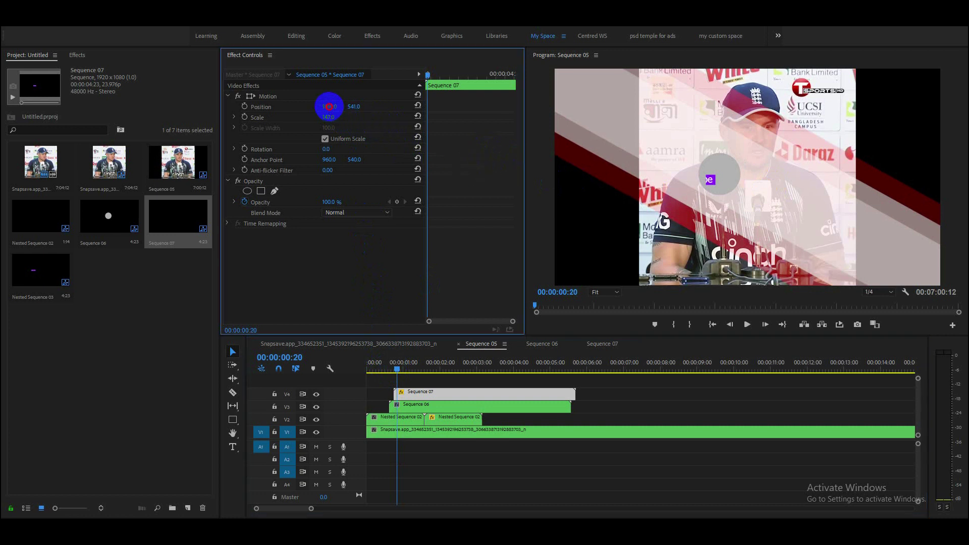
{"action": "left_click_drag", "start_coordinate": [329, 107], "coordinate": [380, 104]}
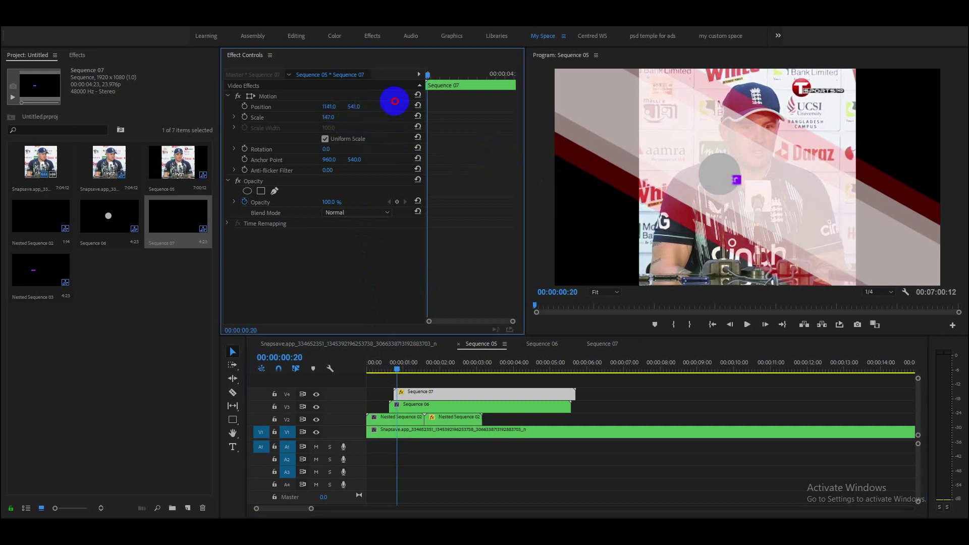
{"action": "left_click", "coordinate": [395, 371]}
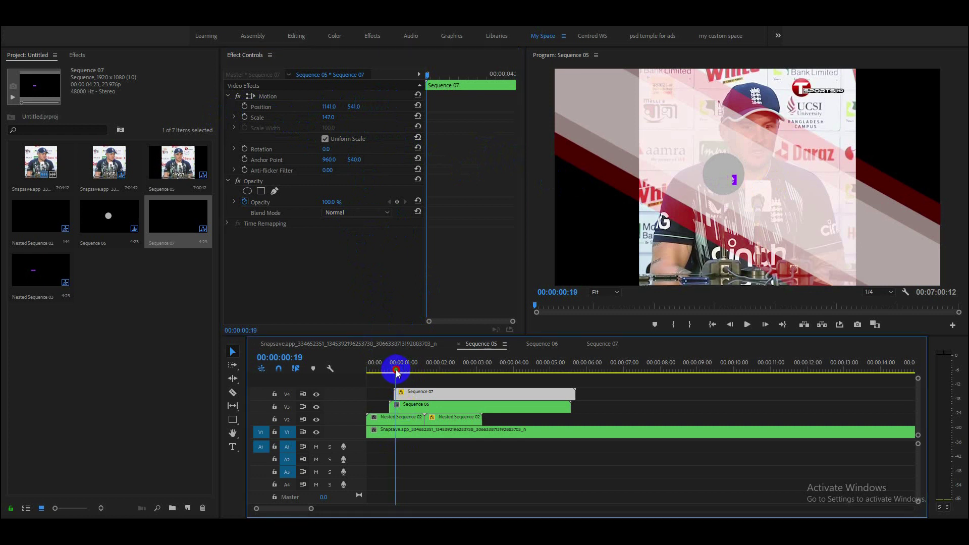
{"action": "left_click_drag", "start_coordinate": [397, 373], "coordinate": [393, 374]}
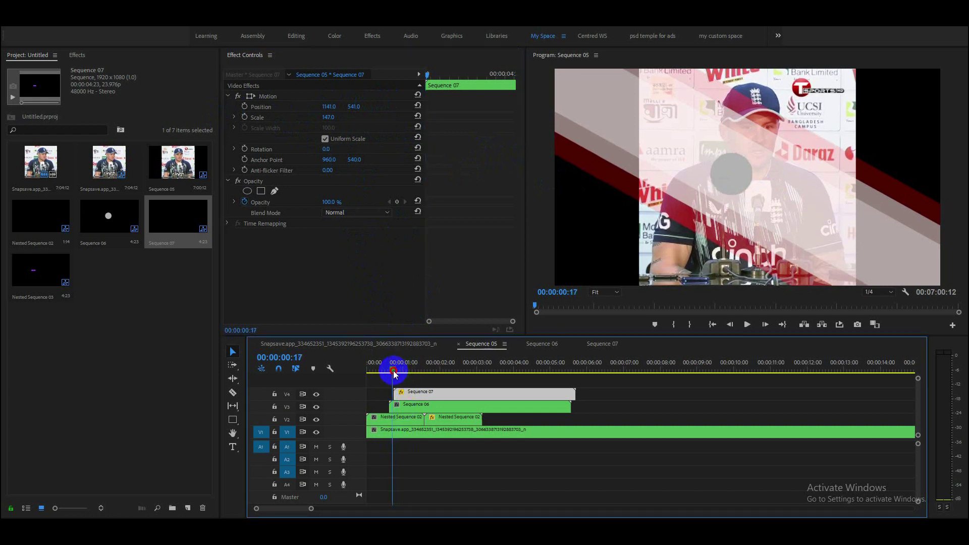
{"action": "left_click_drag", "start_coordinate": [419, 393], "coordinate": [415, 397]}
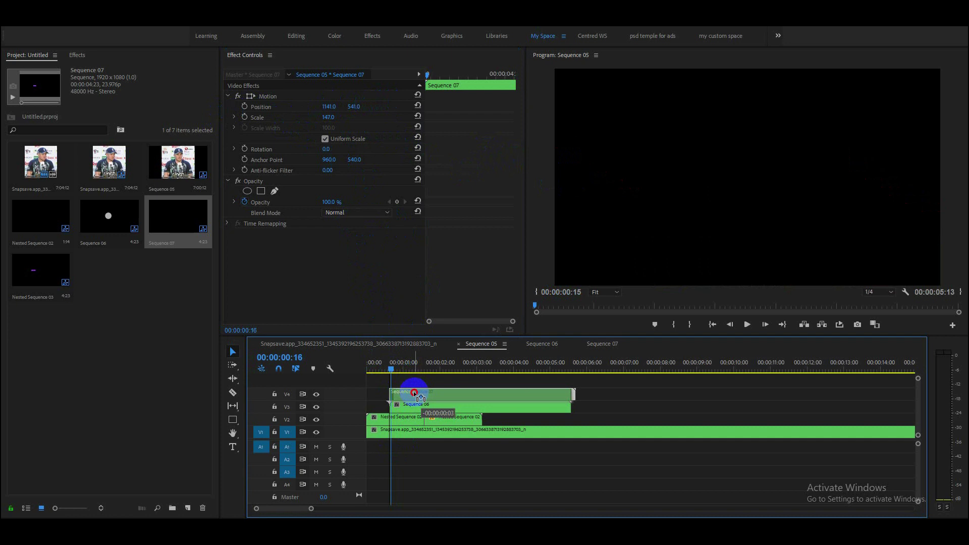
Step: Raise Position X to 1228, moving the graphic off the circle, and start Position keyframing
{"action": "left_click_drag", "start_coordinate": [392, 369], "coordinate": [394, 371]}
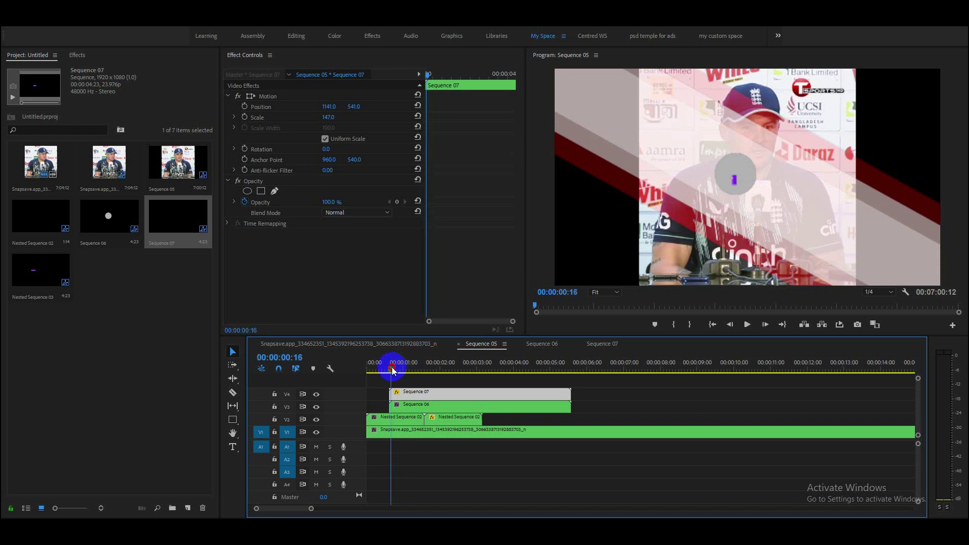
{"action": "left_click_drag", "start_coordinate": [329, 106], "coordinate": [358, 106]}
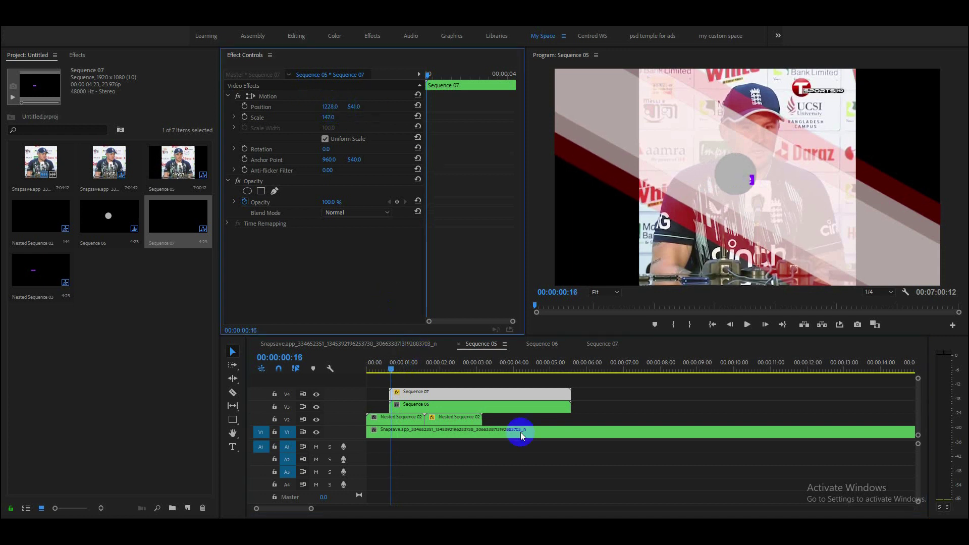
{"action": "left_click_drag", "start_coordinate": [392, 369], "coordinate": [390, 372]}
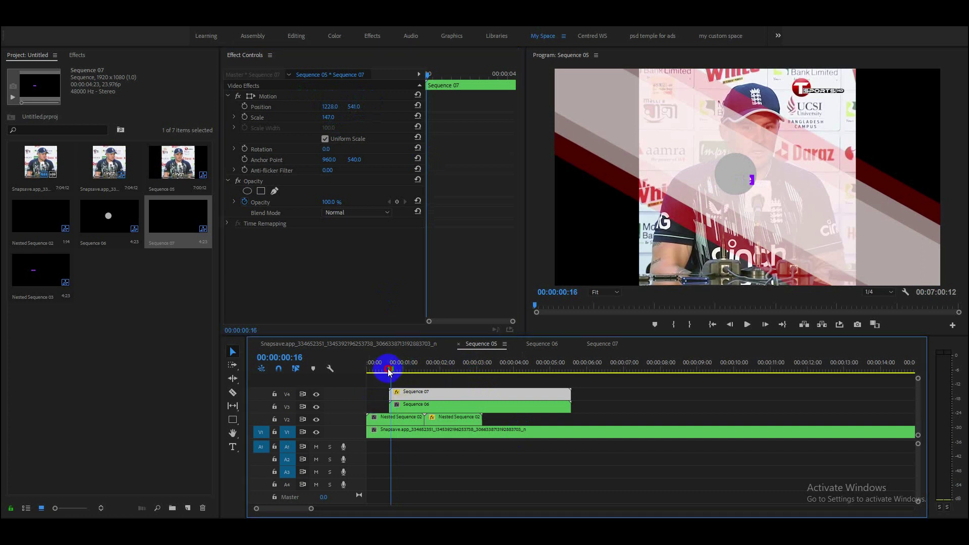
{"action": "left_click", "coordinate": [244, 107]}
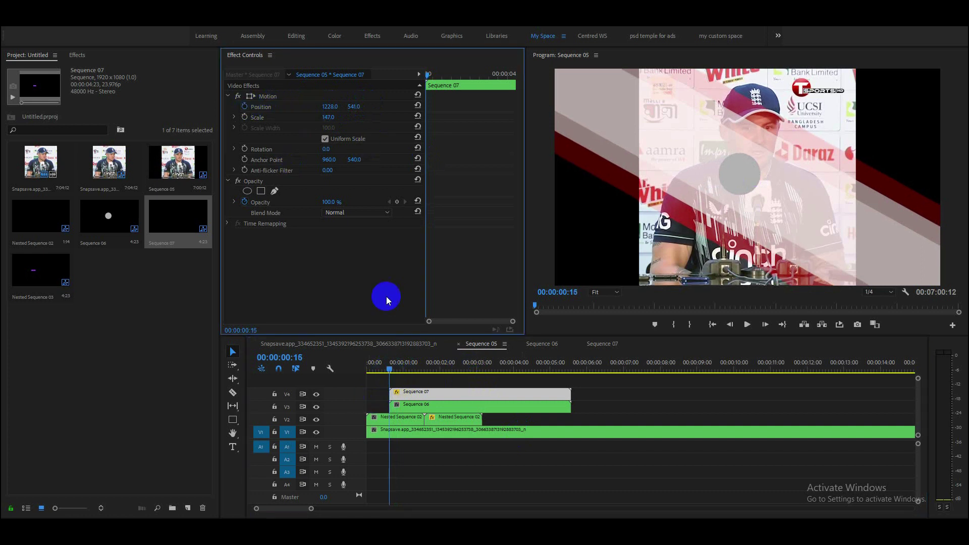
Step: At the one-second mark, slide the subscribe graphic back onto the circle and play the slide-in
{"action": "left_click_drag", "start_coordinate": [390, 372], "coordinate": [401, 371]}
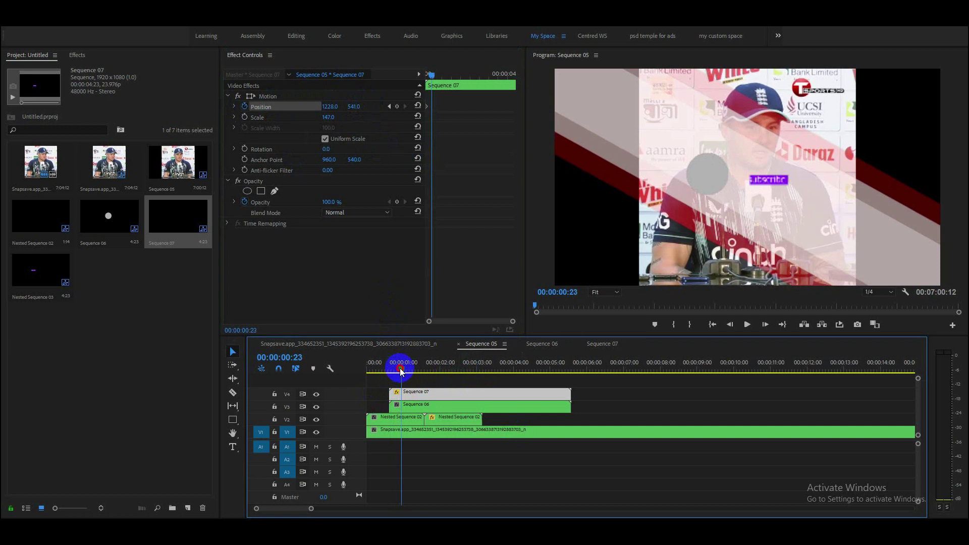
{"action": "left_click_drag", "start_coordinate": [402, 372], "coordinate": [403, 372]}
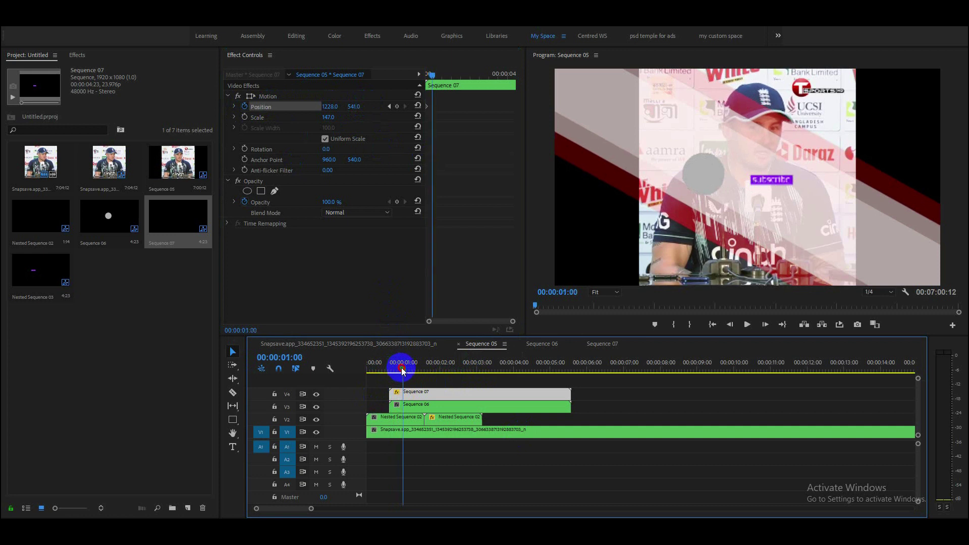
{"action": "mouse_move", "coordinate": [331, 107]}
{"action": "left_mouse_down"}
{"action": "mouse_move", "coordinate": [215, 106]}
{"action": "mouse_move", "coordinate": [331, 104]}
{"action": "left_mouse_up"}
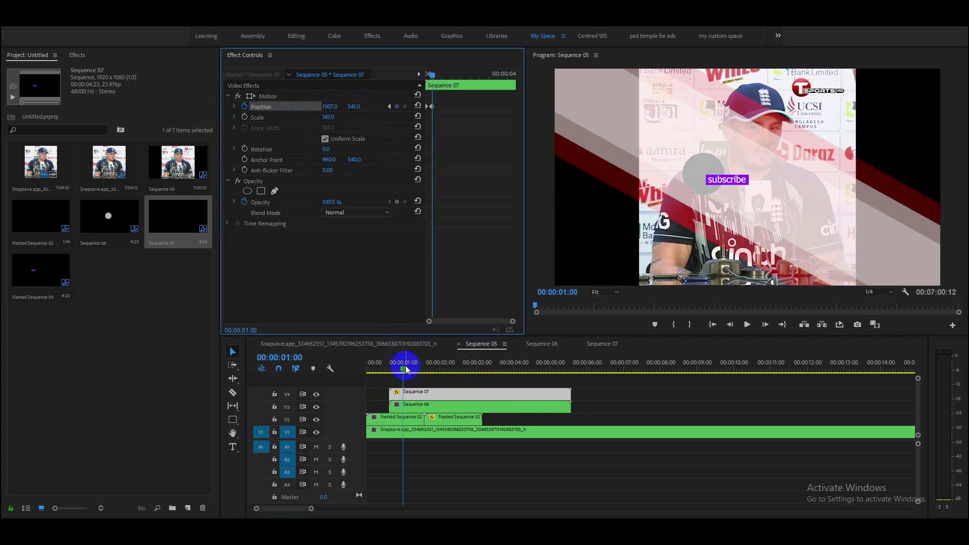
{"action": "left_click_drag", "start_coordinate": [405, 368], "coordinate": [346, 370]}
{"action": "key", "text": "space"}
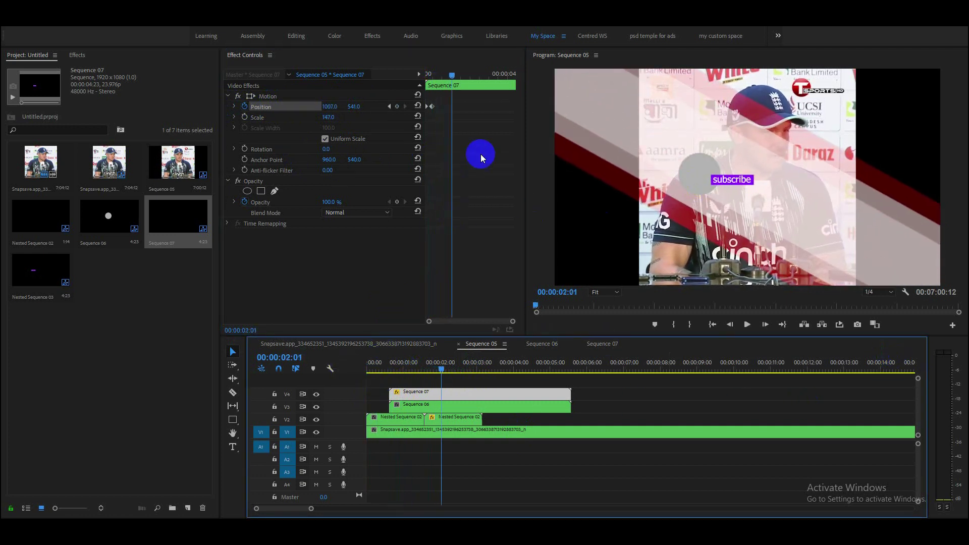
Step: Adjust the 00:00:01:00 Position keyframe to 1013, 549 and replay from 00:00:00:15
{"action": "left_click", "coordinate": [382, 108]}
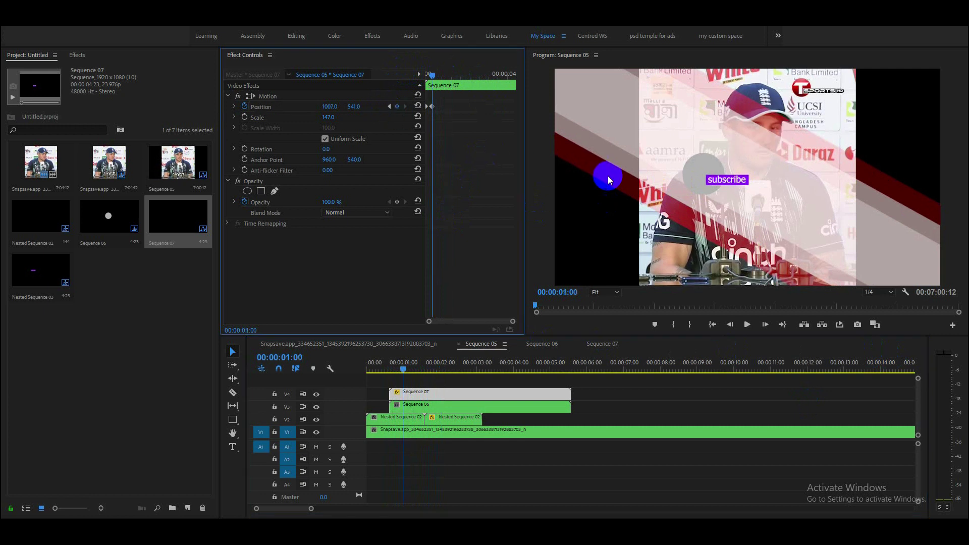
{"action": "left_click", "coordinate": [436, 75]}
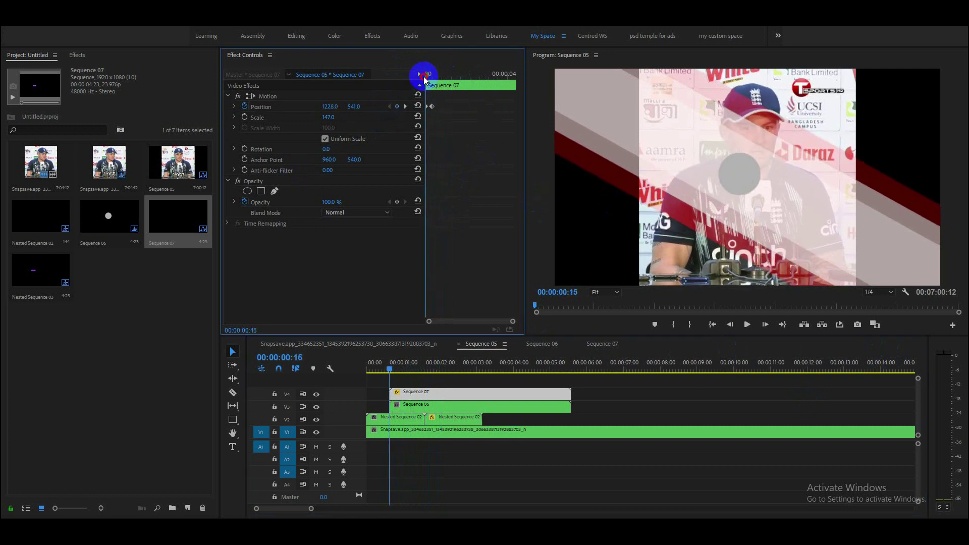
{"action": "left_click_drag", "start_coordinate": [436, 75], "coordinate": [436, 75]}
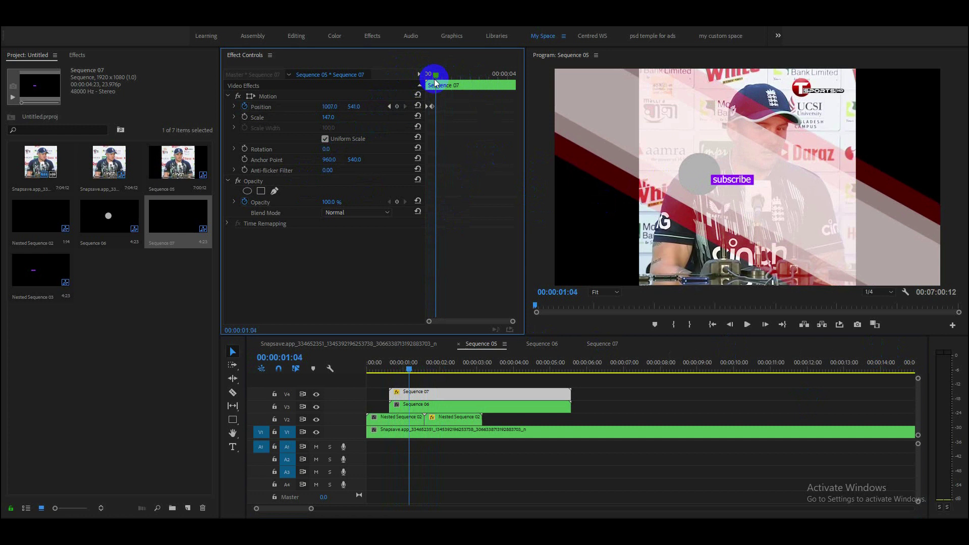
{"action": "left_click_drag", "start_coordinate": [513, 321], "coordinate": [489, 321]}
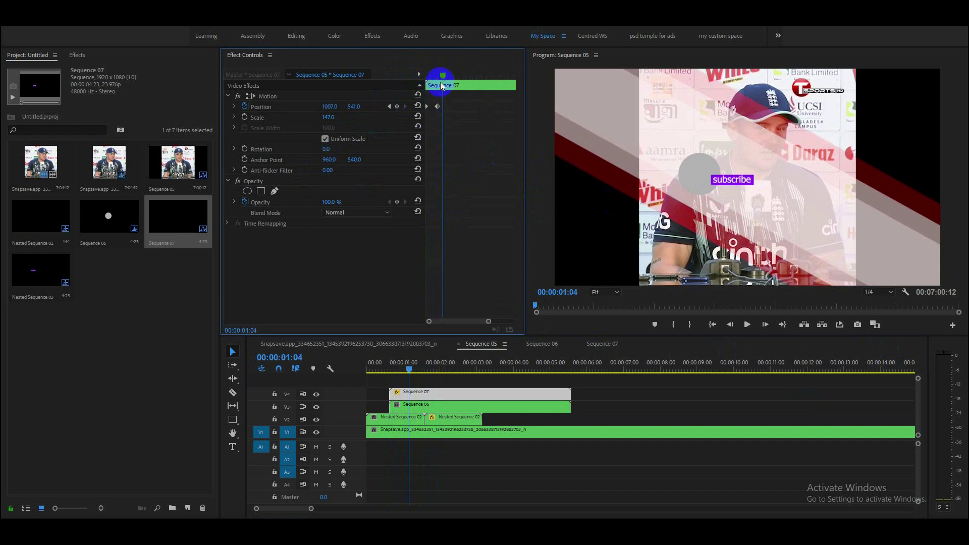
{"action": "left_click", "coordinate": [437, 74]}
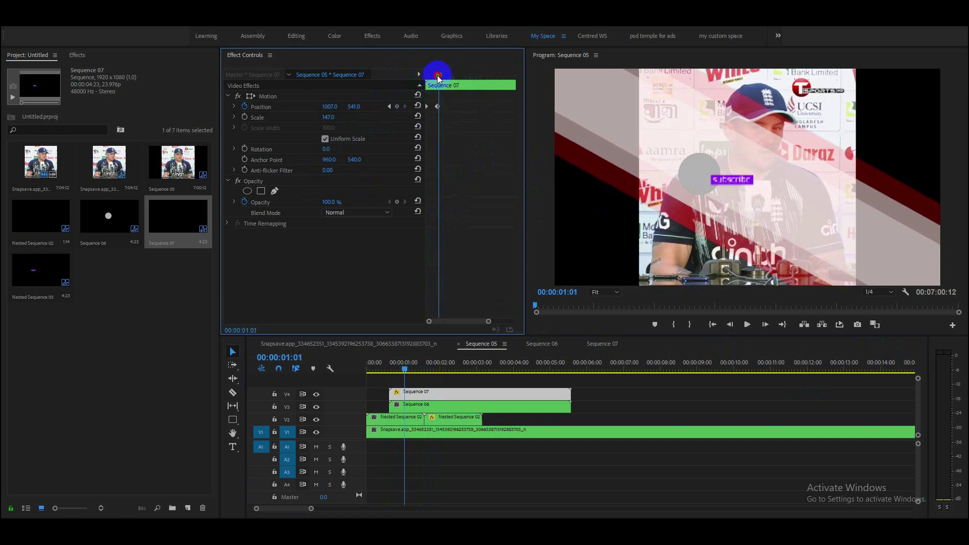
{"action": "left_click", "coordinate": [390, 107]}
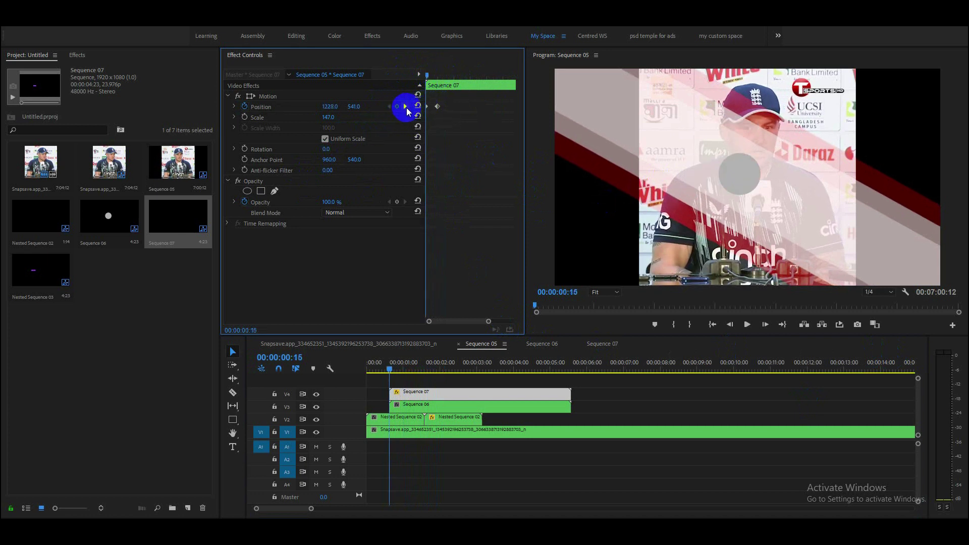
{"action": "left_click", "coordinate": [405, 107]}
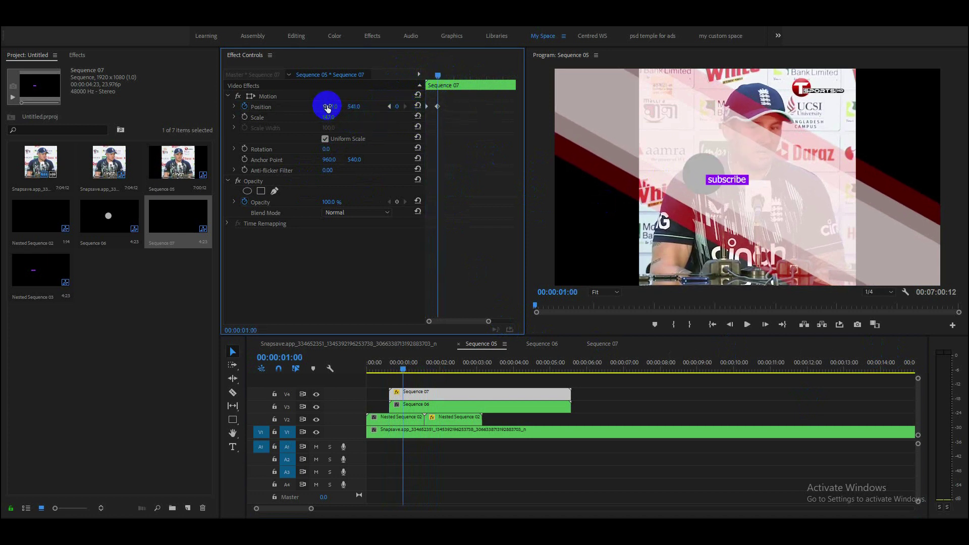
{"action": "mouse_move", "coordinate": [354, 107]}
{"action": "left_mouse_down"}
{"action": "mouse_move", "coordinate": [362, 105]}
{"action": "mouse_move", "coordinate": [335, 104]}
{"action": "left_mouse_up"}
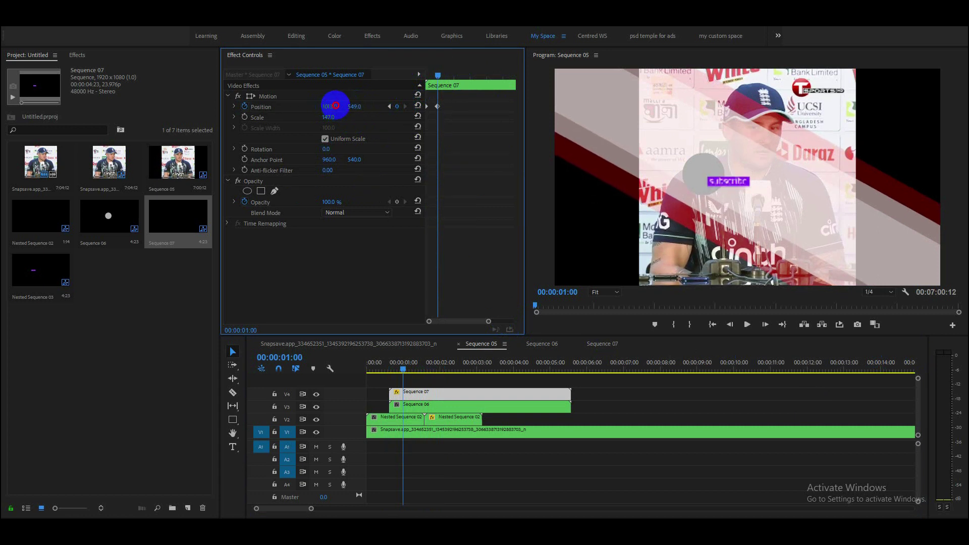
{"action": "left_click_drag", "start_coordinate": [402, 368], "coordinate": [335, 367]}
{"action": "key", "text": "space"}
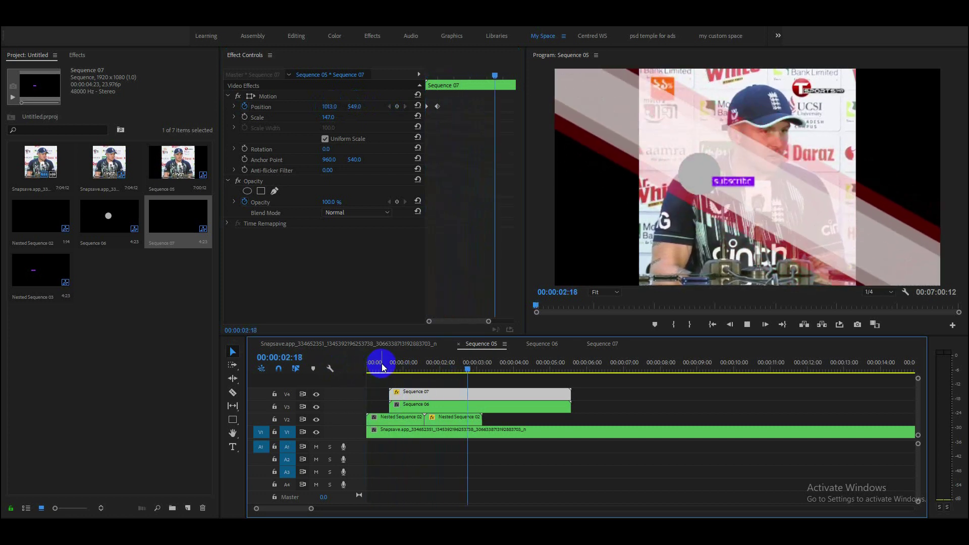
Step: Stop playback and play the original press-conference clip sequence for about two seconds
{"action": "key", "text": "space"}
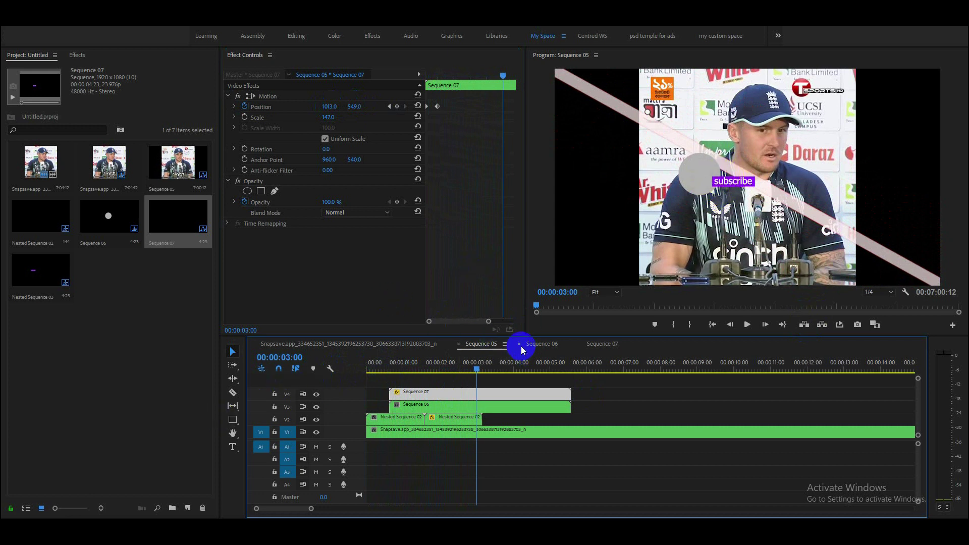
{"action": "left_click", "coordinate": [389, 343]}
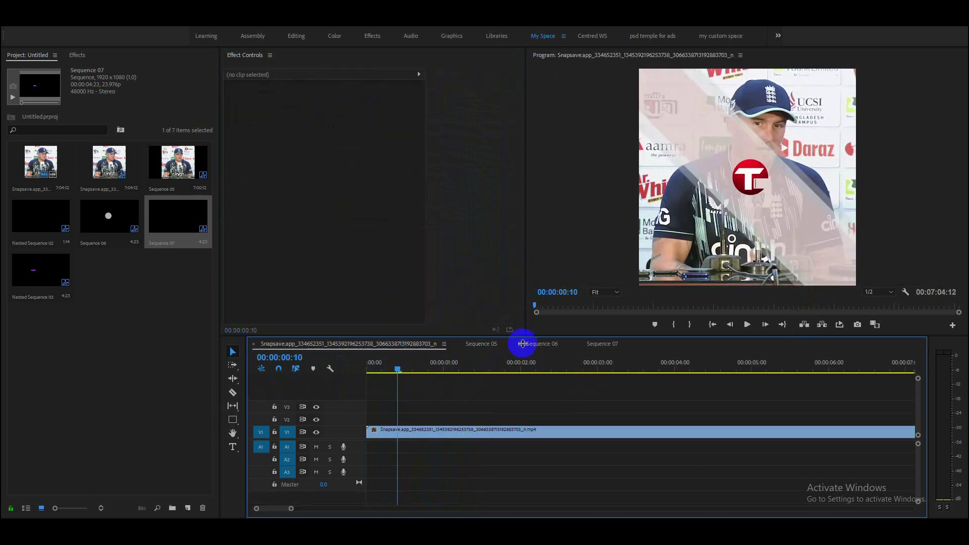
{"action": "left_click", "coordinate": [385, 394]}
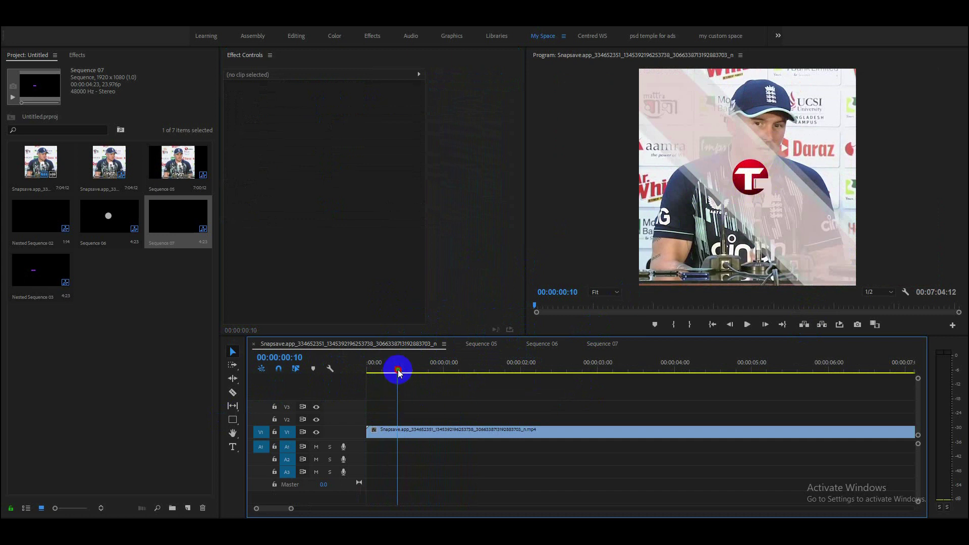
{"action": "key", "text": "space"}
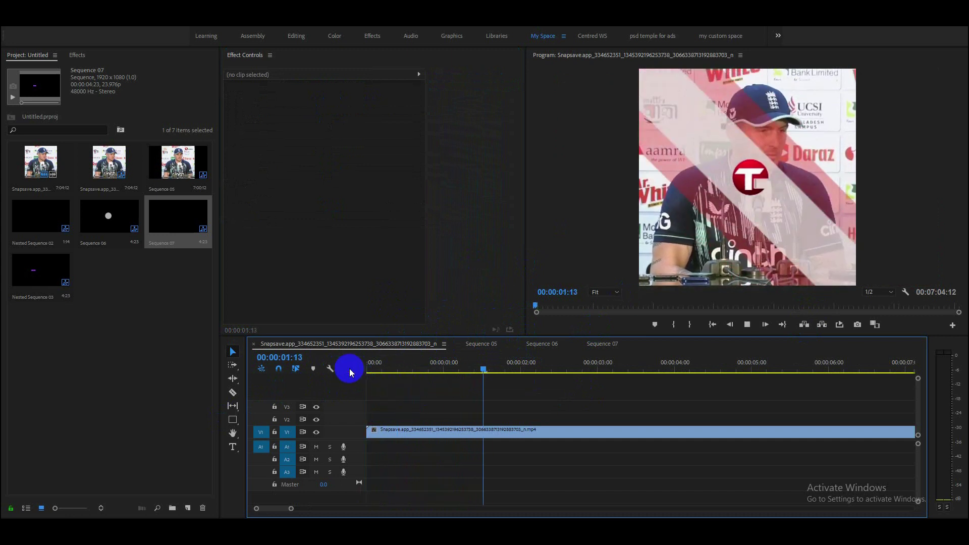
{"action": "key", "text": "space"}
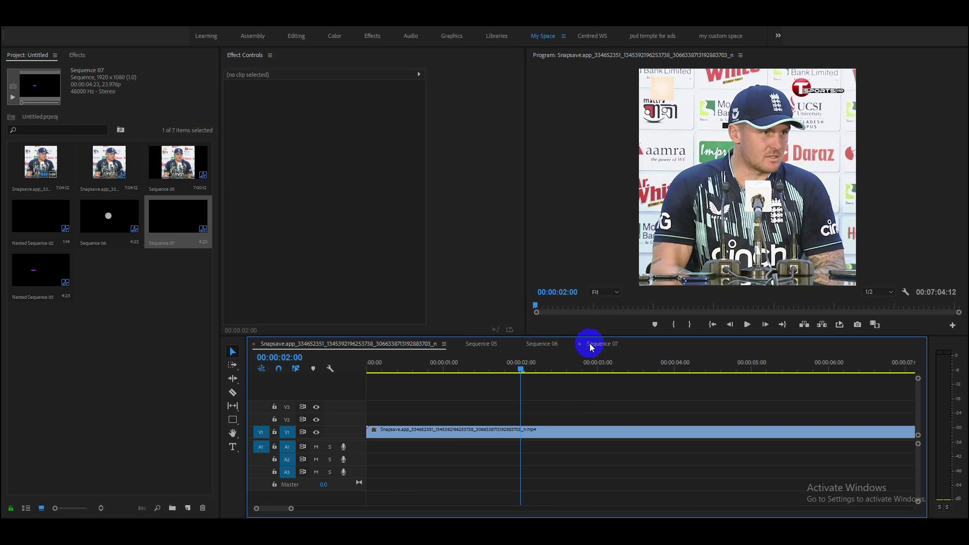
Step: Glance at Sequence 06, then play Sequence 05 and park the playhead near 00:00:01:21
{"action": "left_click", "coordinate": [543, 343]}
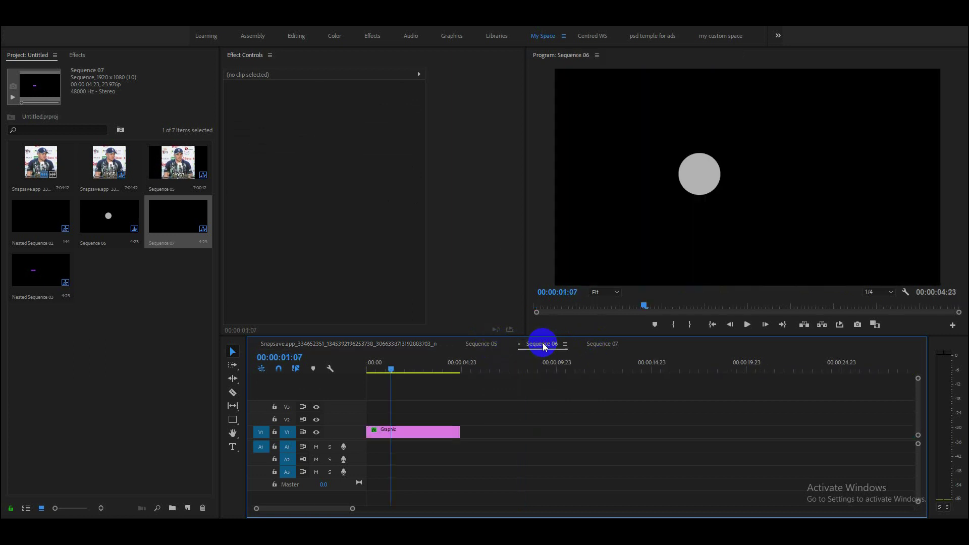
{"action": "left_click", "coordinate": [481, 344]}
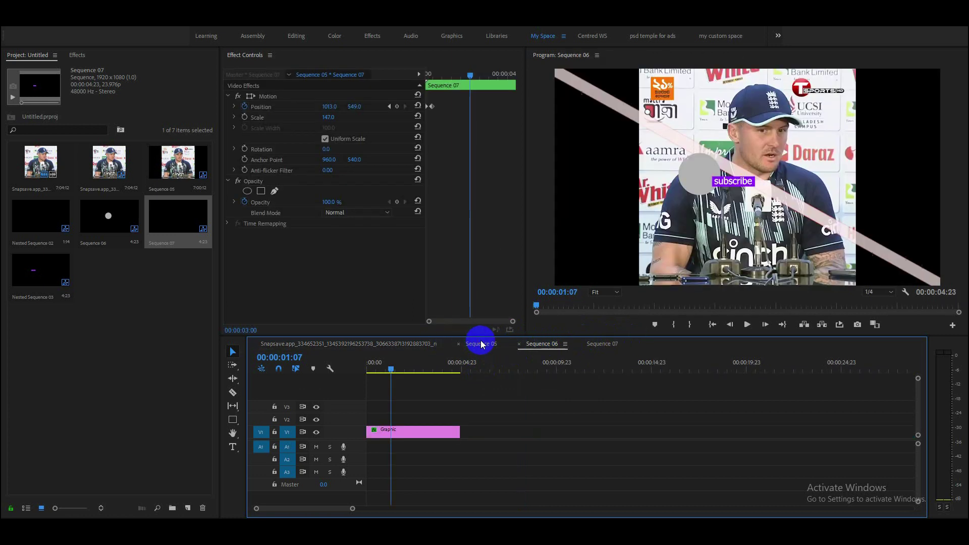
{"action": "left_click_drag", "start_coordinate": [475, 368], "coordinate": [374, 368]}
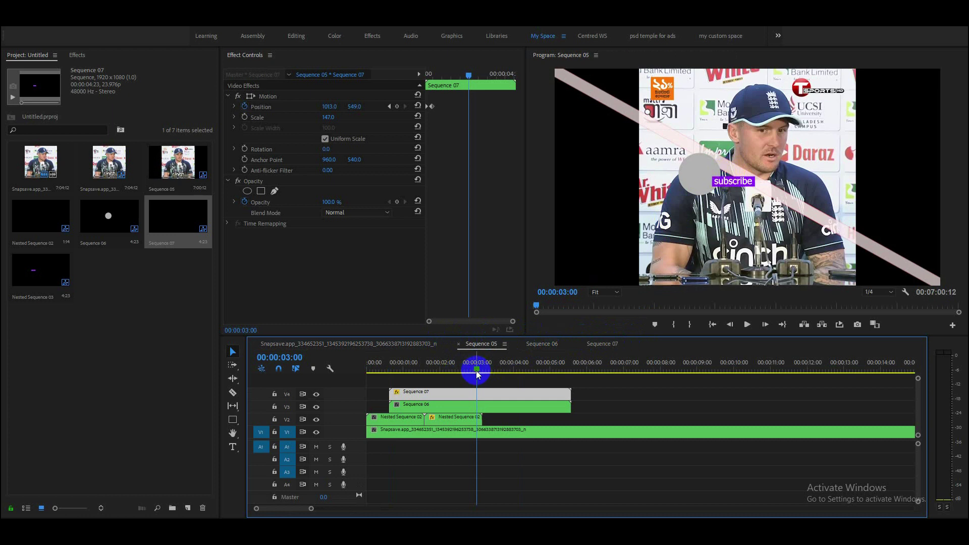
{"action": "key", "text": "space"}
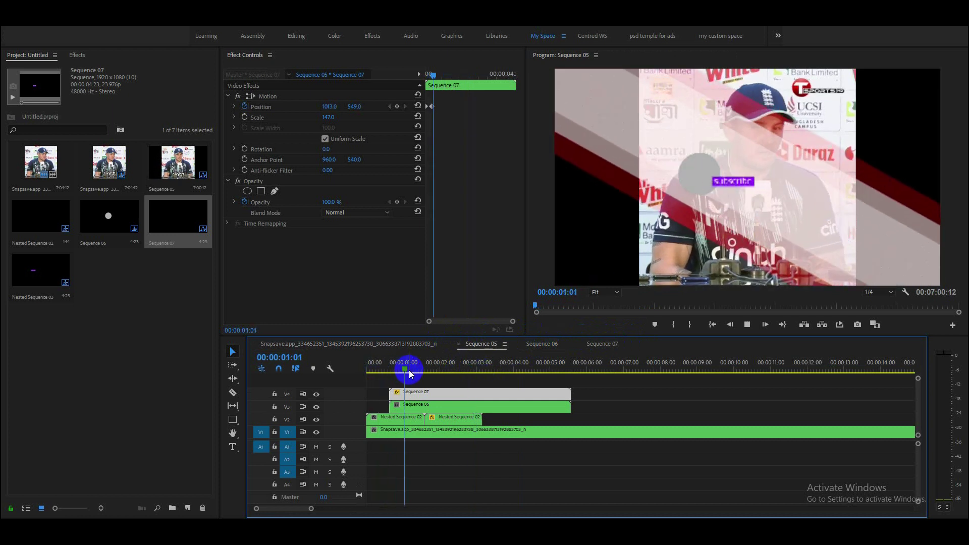
{"action": "key", "text": "space"}
{"action": "mouse_move", "coordinate": [443, 370]}
{"action": "left_mouse_down"}
{"action": "mouse_move", "coordinate": [409, 373]}
{"action": "mouse_move", "coordinate": [436, 371]}
{"action": "left_mouse_up"}
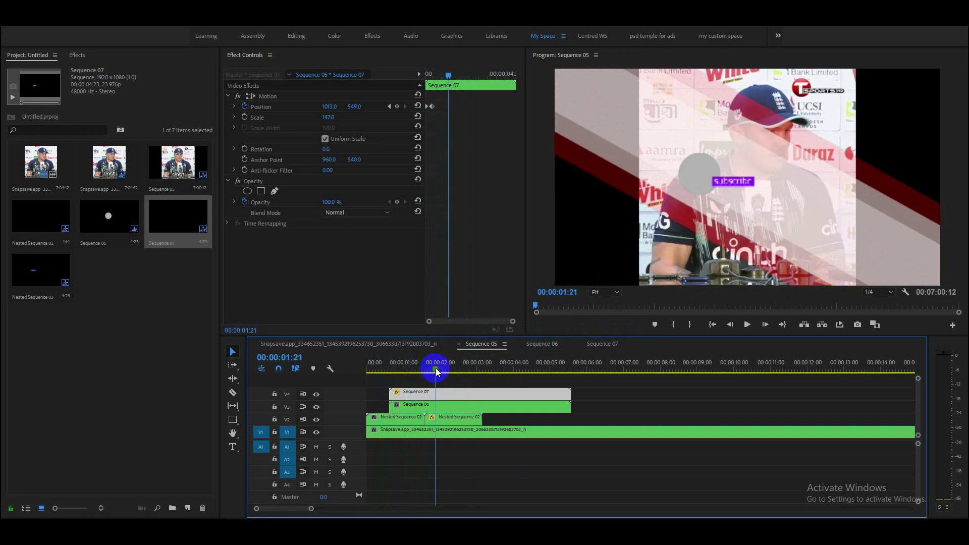
Step: Razor the Sequence 07 and 06 clips at the playhead and delete the right-hand pieces
{"action": "key", "text": "c"}
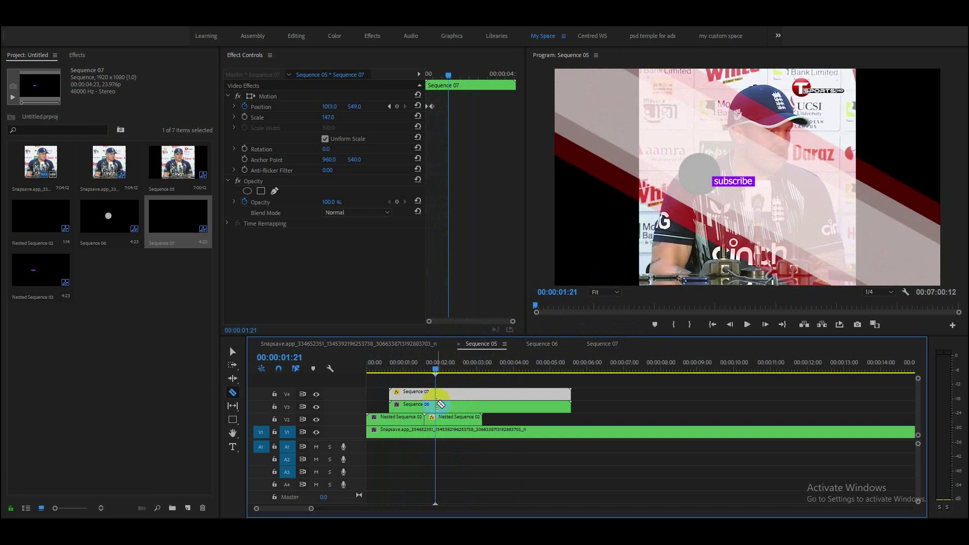
{"action": "left_click", "coordinate": [437, 396]}
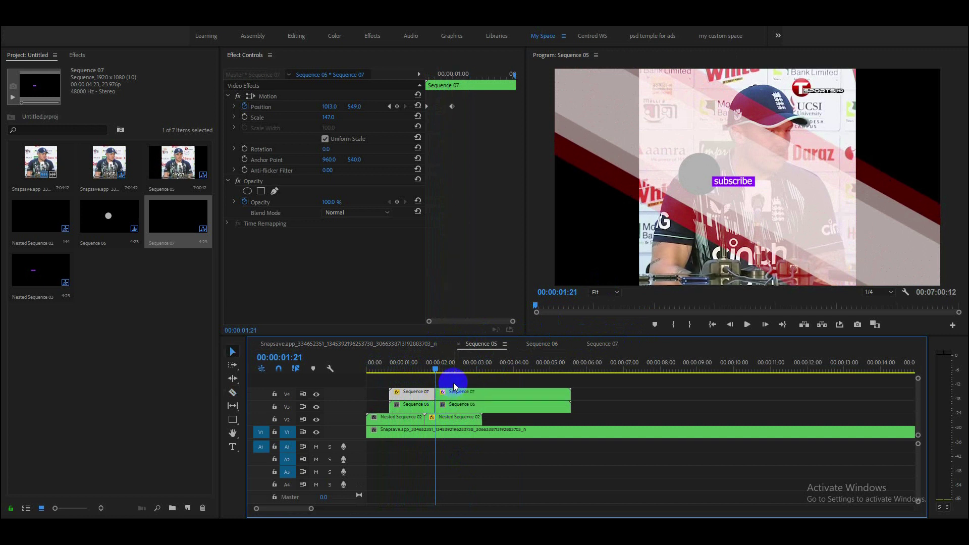
{"action": "left_click_drag", "start_coordinate": [453, 383], "coordinate": [461, 407]}
{"action": "key", "text": "Delete"}
Step: Nest the remaining pieces as Nested Sequence 04 and place a second copy after it on V3
{"action": "left_click_drag", "start_coordinate": [422, 383], "coordinate": [425, 404]}
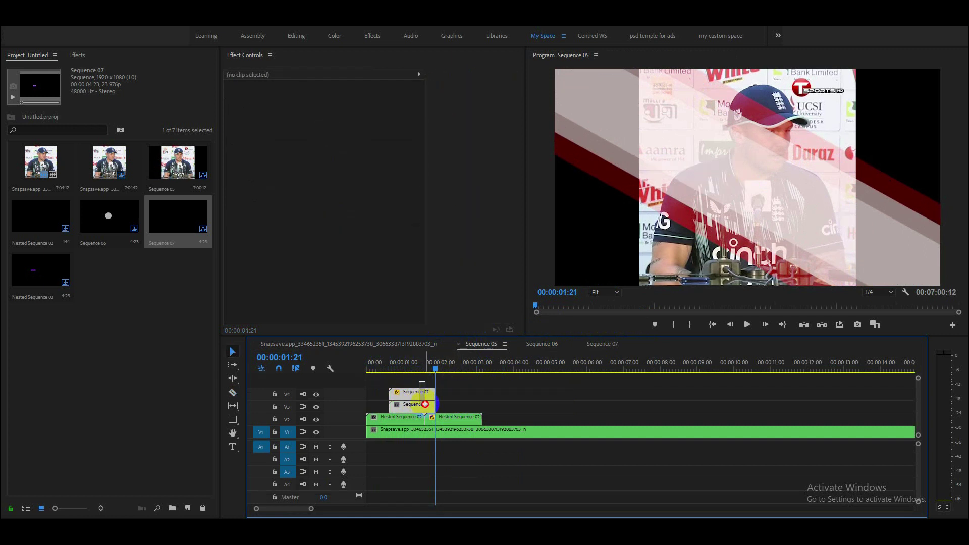
{"action": "key", "text": "ctrl+alt+n"}
{"action": "key", "text": "Return"}
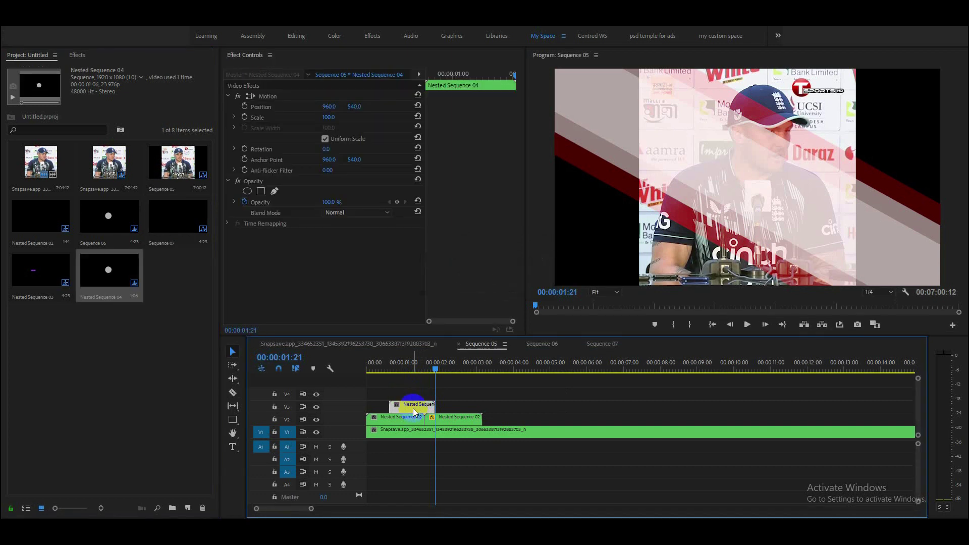
{"action": "mouse_move", "coordinate": [434, 405]}
{"action": "left_mouse_down"}
{"action": "mouse_move", "coordinate": [463, 404]}
{"action": "mouse_move", "coordinate": [454, 401]}
{"action": "left_mouse_up"}
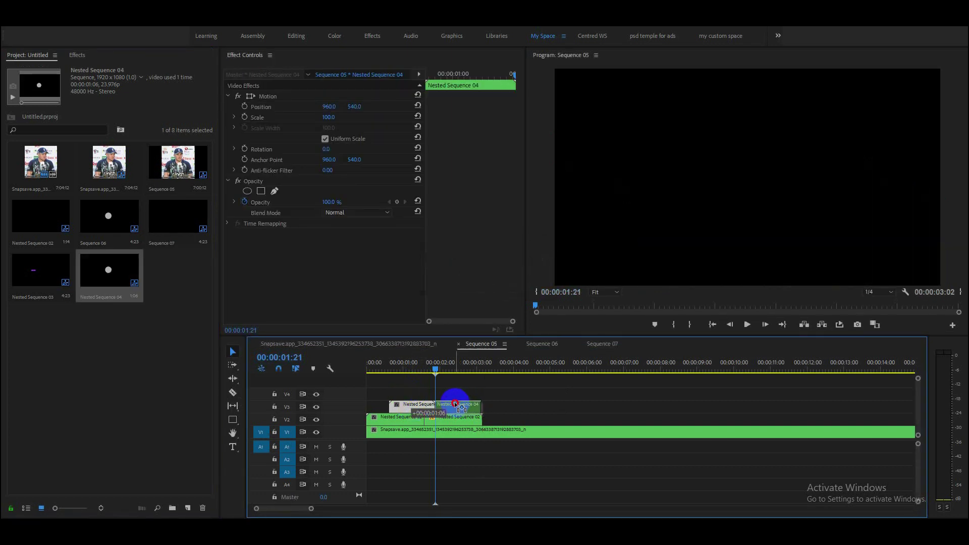
{"action": "left_click", "coordinate": [426, 371]}
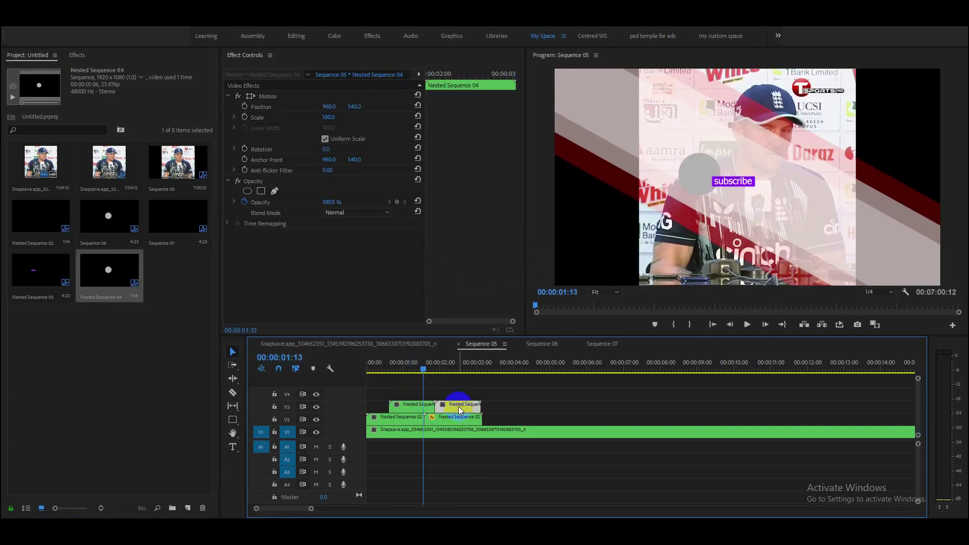
Step: Give the second Nested Sequence 04 clip Reverse Speed and preview the circle and button animating out
{"action": "right_click", "coordinate": [458, 407]}
{"action": "left_click", "coordinate": [500, 342]}
{"action": "left_click", "coordinate": [435, 270]}
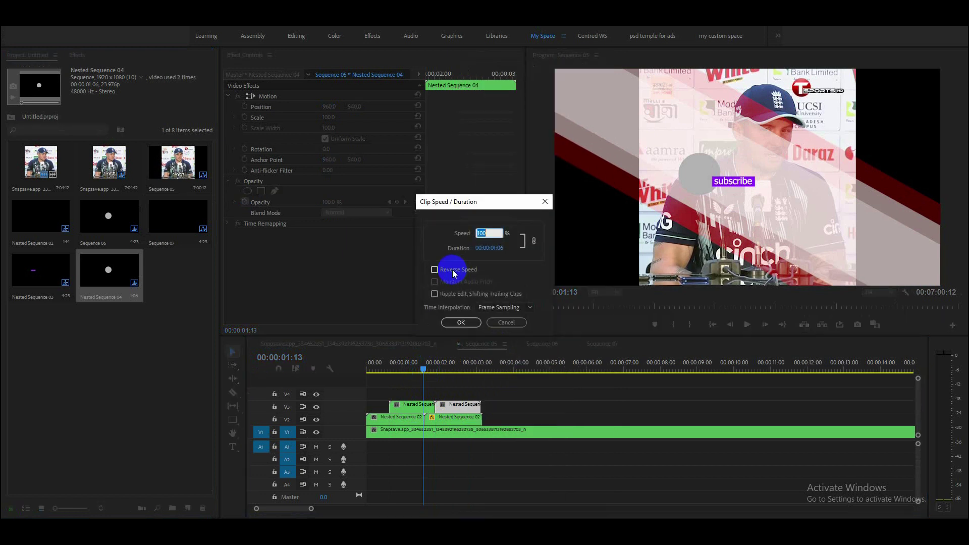
{"action": "left_click", "coordinate": [461, 322]}
{"action": "left_click", "coordinate": [382, 371]}
{"action": "left_click", "coordinate": [313, 369]}
{"action": "key", "text": "space"}
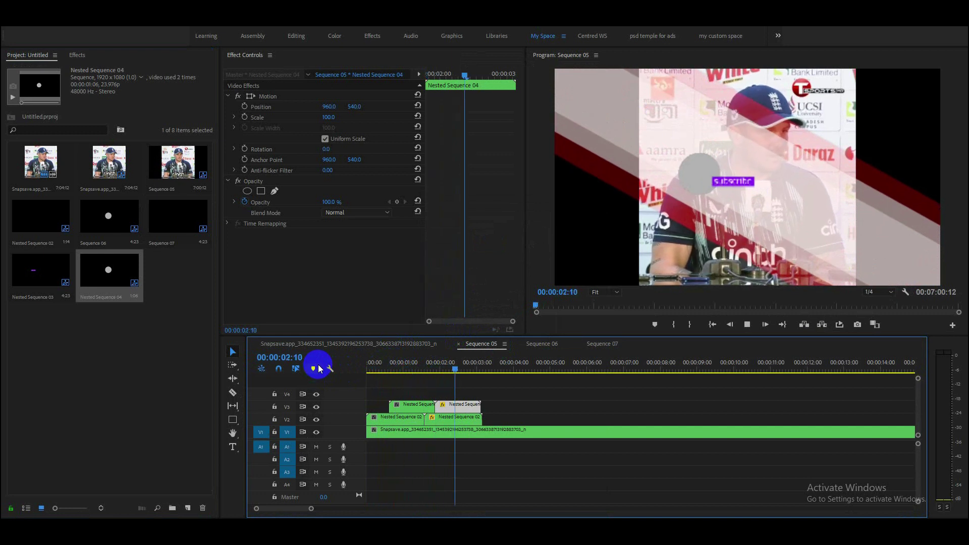
{"action": "left_click", "coordinate": [327, 417]}
{"action": "left_click", "coordinate": [384, 369]}
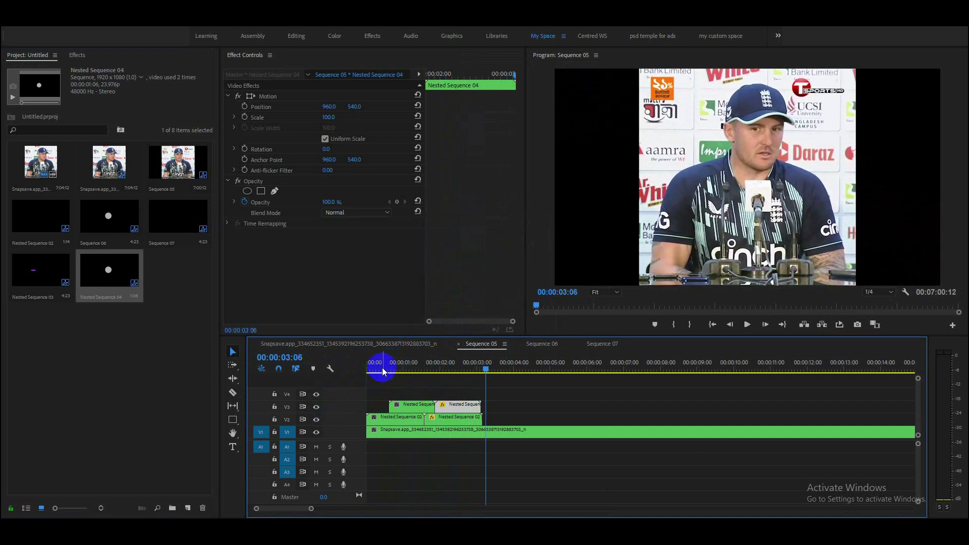
Step: Open Nested Sequence 02 and play its stripe animation from the start
{"action": "left_click", "coordinate": [388, 416]}
{"action": "double_click", "coordinate": [388, 417]}
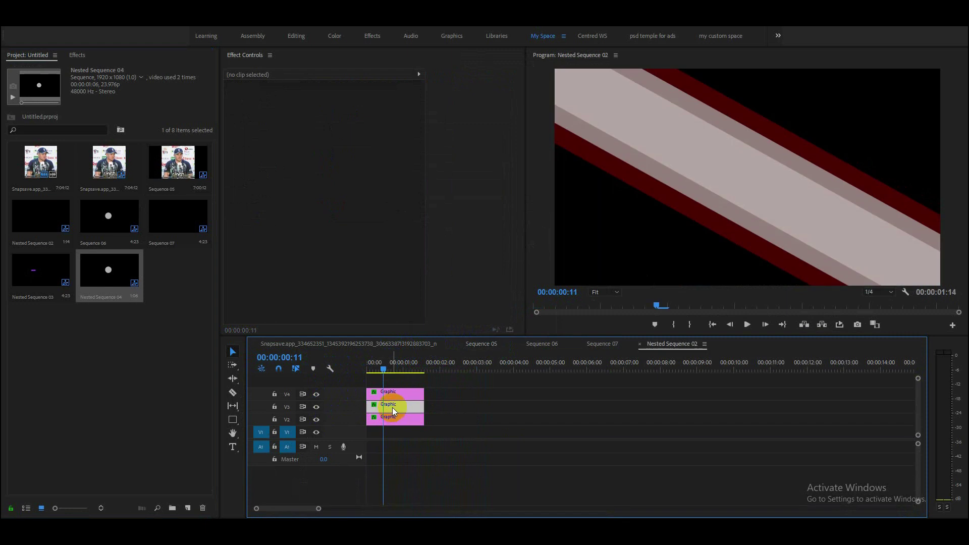
{"action": "left_click", "coordinate": [393, 408]}
{"action": "mouse_move", "coordinate": [385, 369]}
{"action": "left_mouse_down"}
{"action": "mouse_move", "coordinate": [361, 370]}
{"action": "mouse_move", "coordinate": [397, 364]}
{"action": "left_mouse_up"}
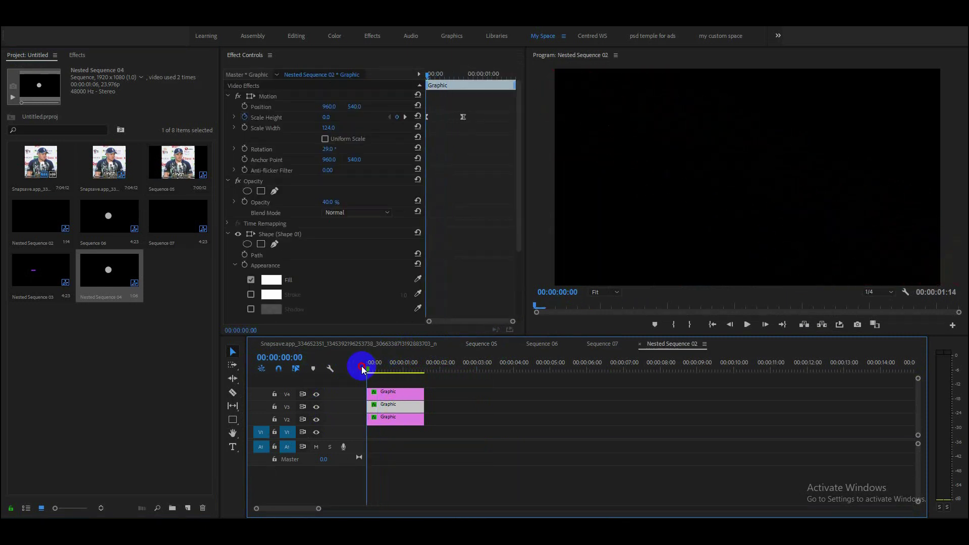
{"action": "left_click_drag", "start_coordinate": [397, 364], "coordinate": [394, 365]}
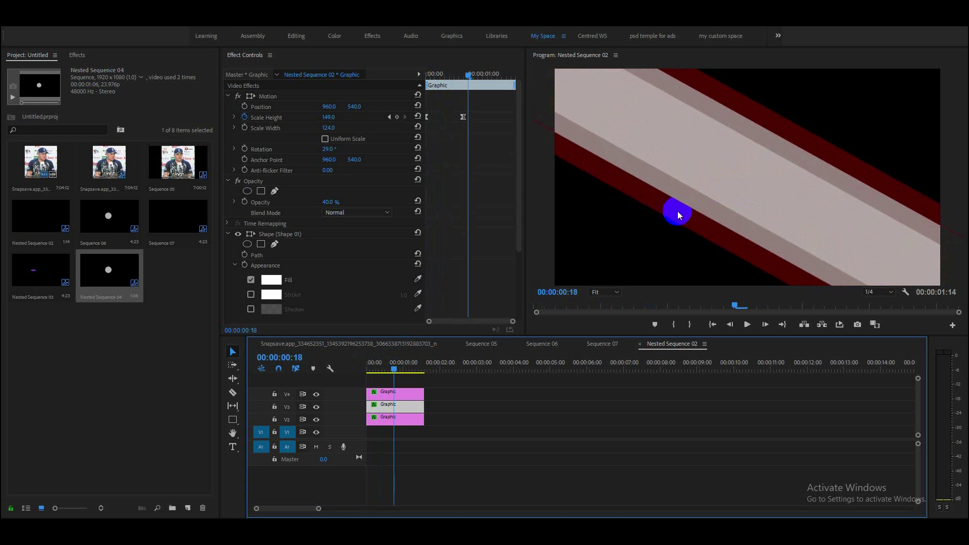
{"action": "key", "text": "Home"}
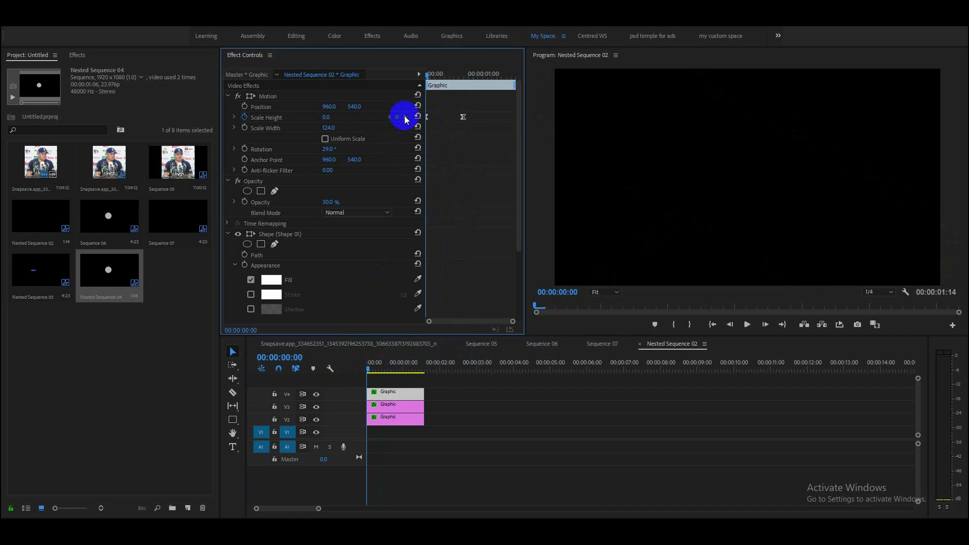
{"action": "key", "text": "space"}
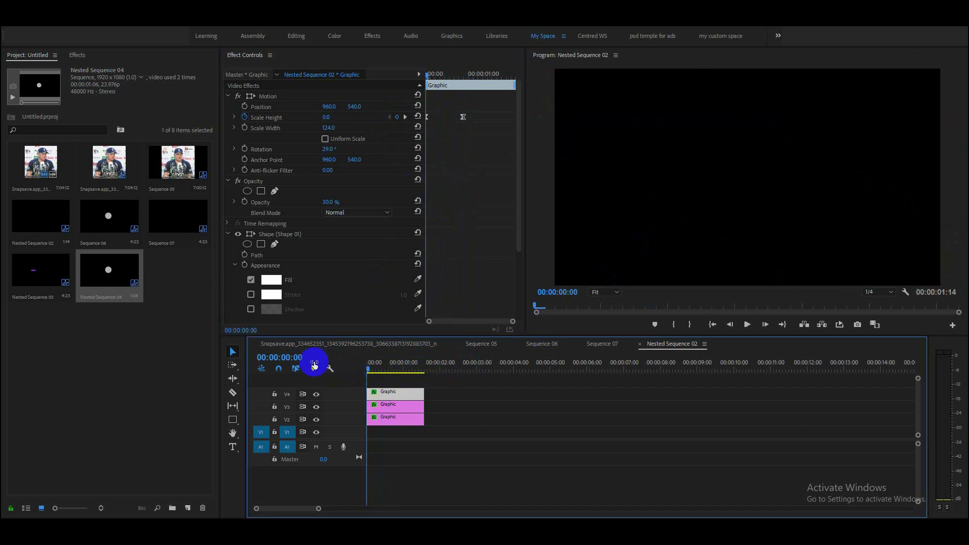
Step: Start the V3 and V2 stripes at frame 2, push V2 to frame 4, preview, and return to Sequence 05
{"action": "left_click", "coordinate": [313, 357]}
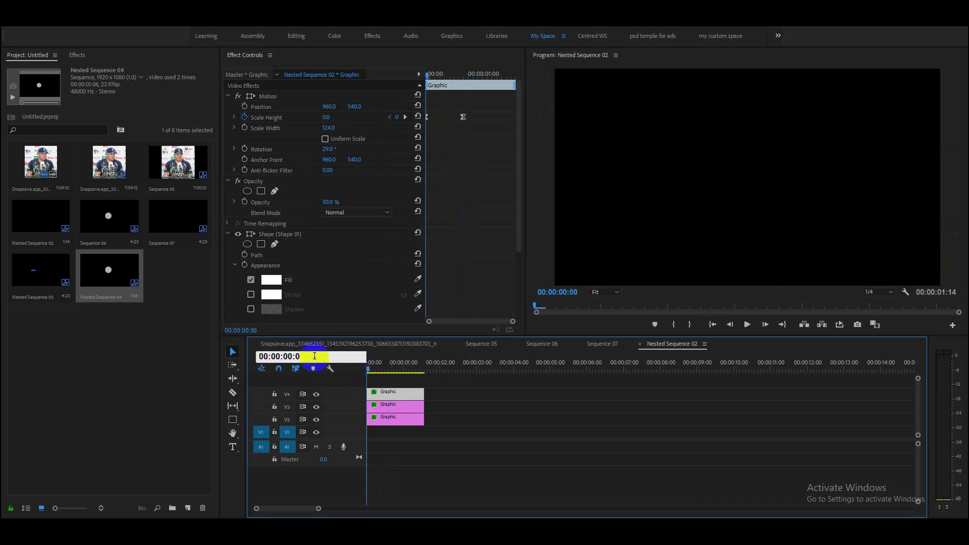
{"action": "type", "text": "2"}
{"action": "key", "text": "Return"}
{"action": "left_click_drag", "start_coordinate": [444, 429], "coordinate": [413, 408]}
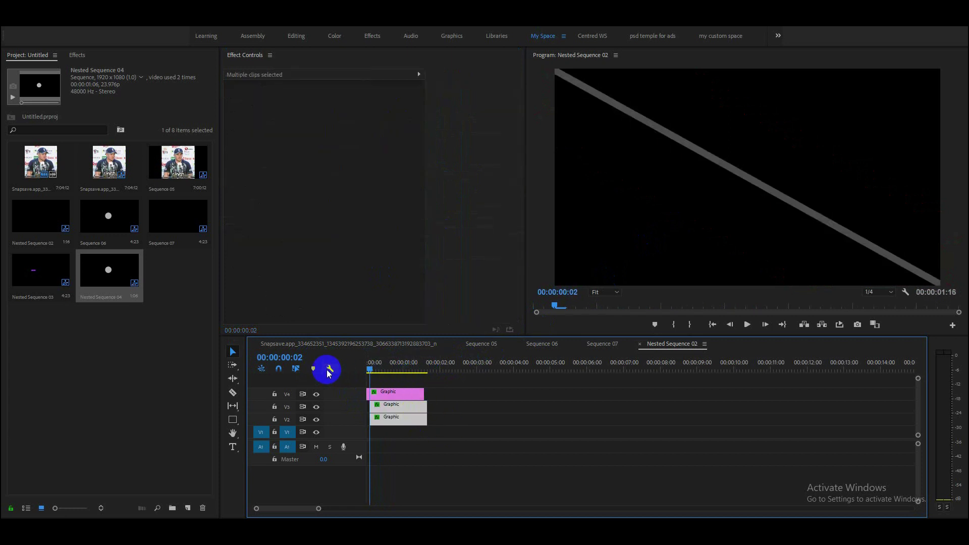
{"action": "left_click", "coordinate": [313, 356]}
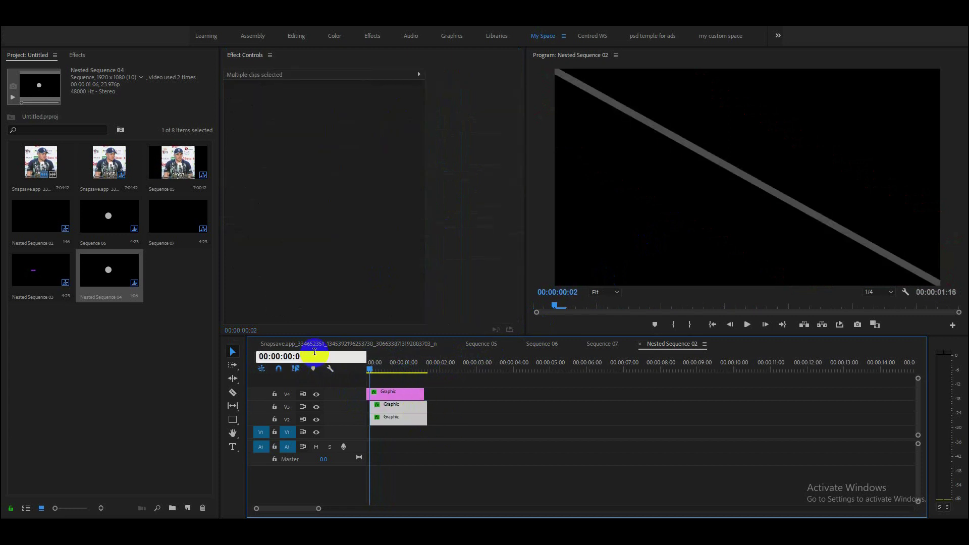
{"action": "type", "text": "4"}
{"action": "key", "text": "Return"}
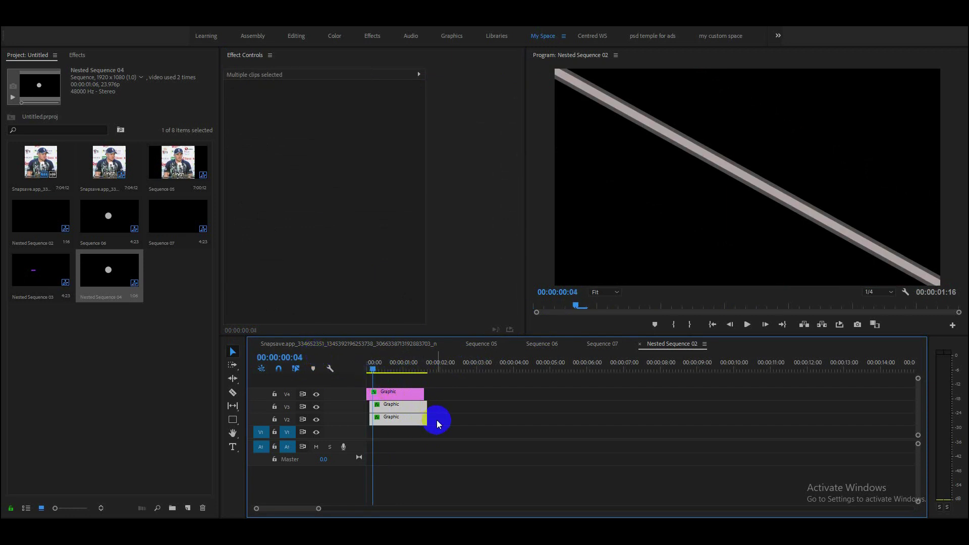
{"action": "left_click", "coordinate": [404, 419]}
{"action": "left_click_drag", "start_coordinate": [403, 419], "coordinate": [407, 419]}
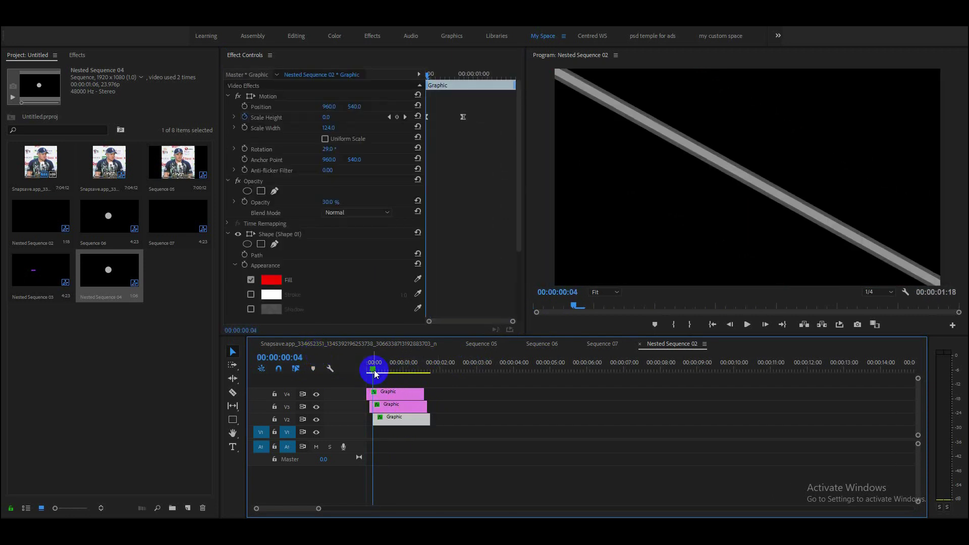
{"action": "key", "text": "space"}
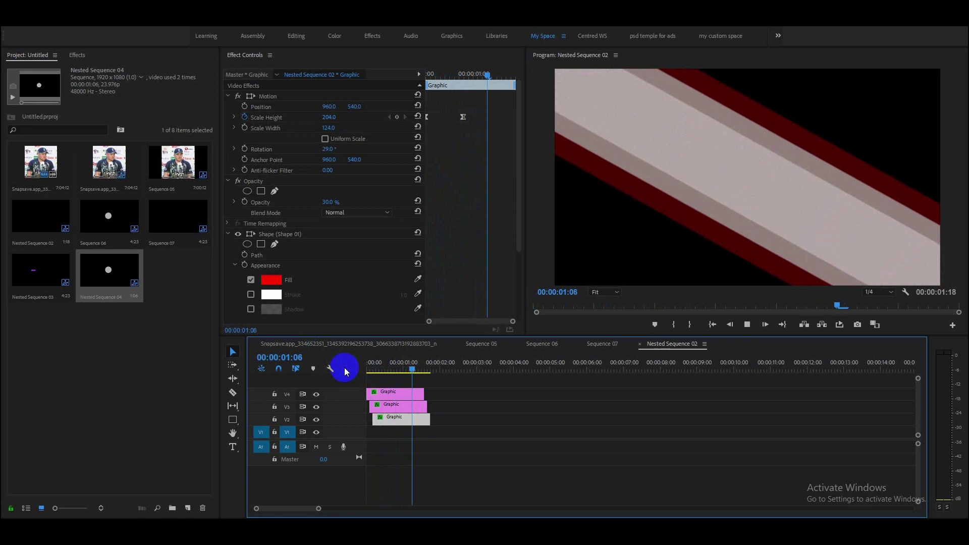
{"action": "left_click", "coordinate": [481, 344]}
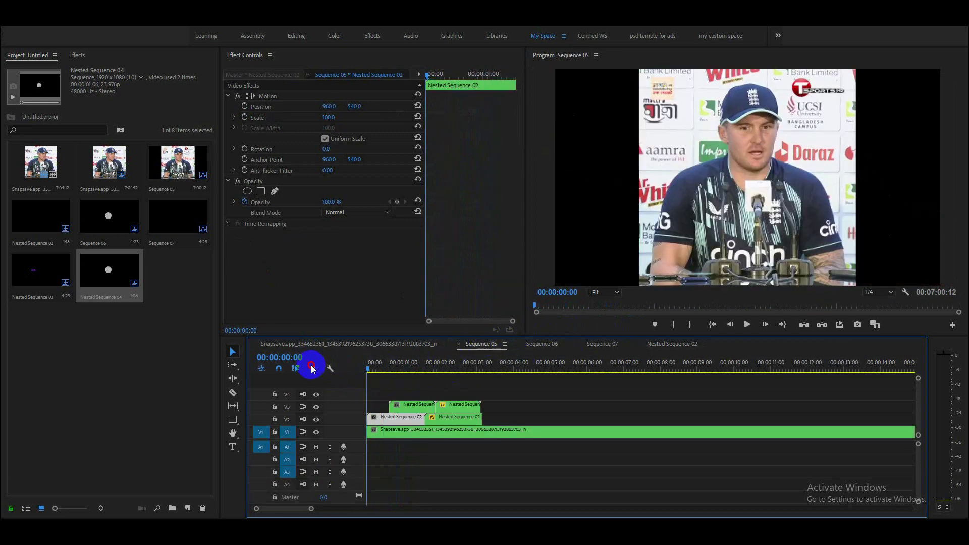
{"action": "key", "text": "space"}
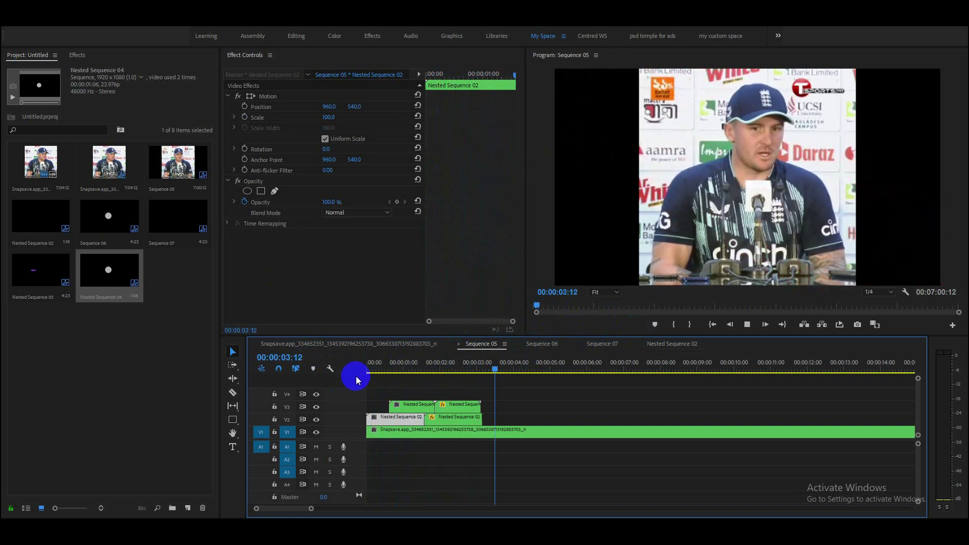
{"action": "left_click", "coordinate": [371, 366]}
{"action": "key", "text": "space"}
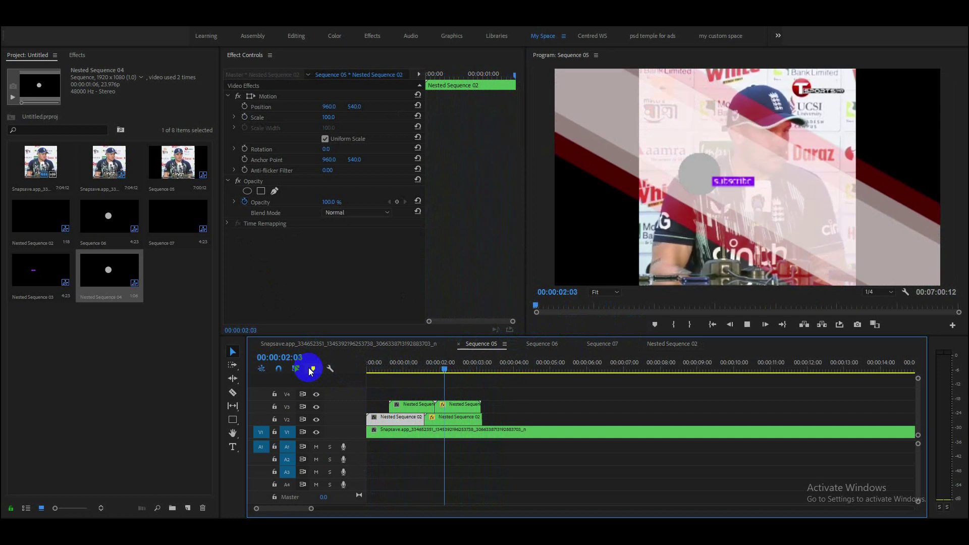
{"action": "key", "text": "space"}
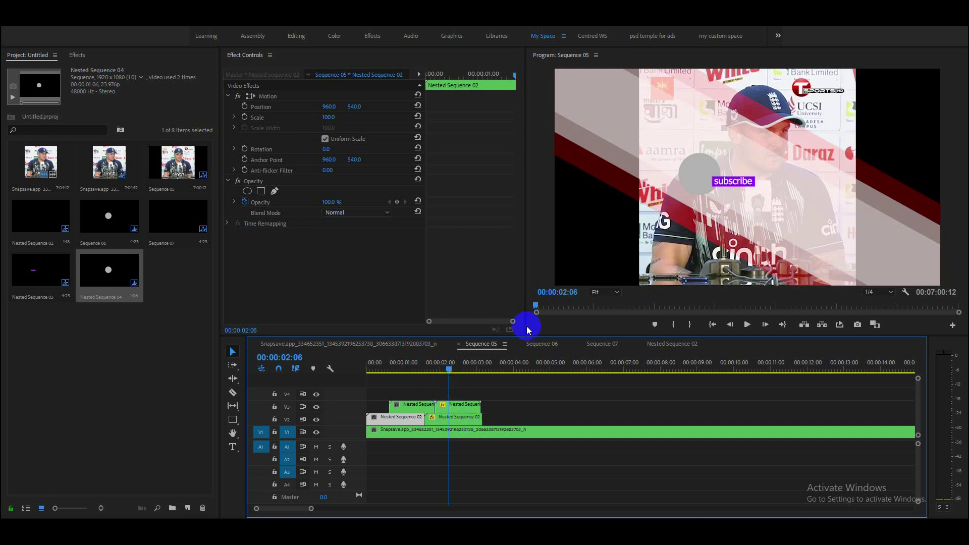
{"action": "left_click_drag", "start_coordinate": [449, 368], "coordinate": [310, 383]}
{"action": "key", "text": "space"}
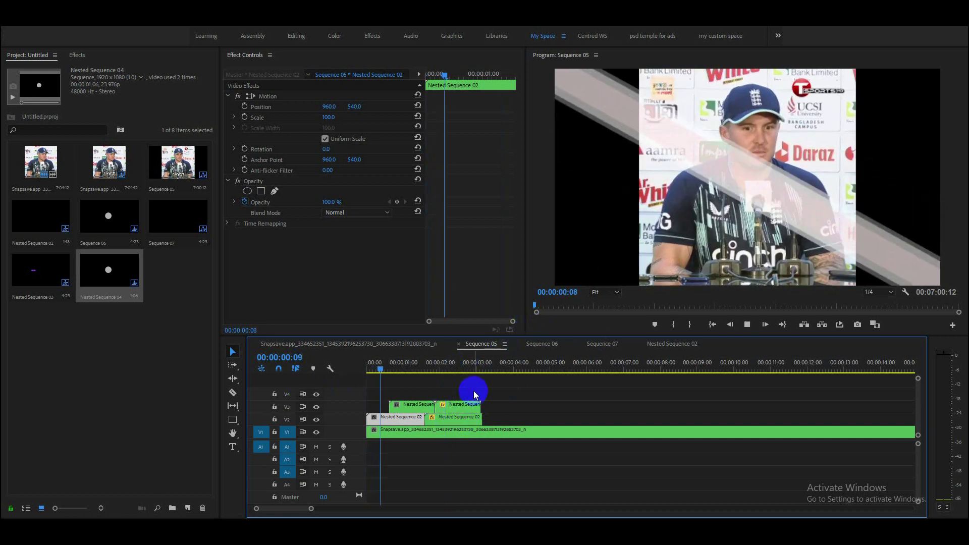
{"action": "key", "text": "space"}
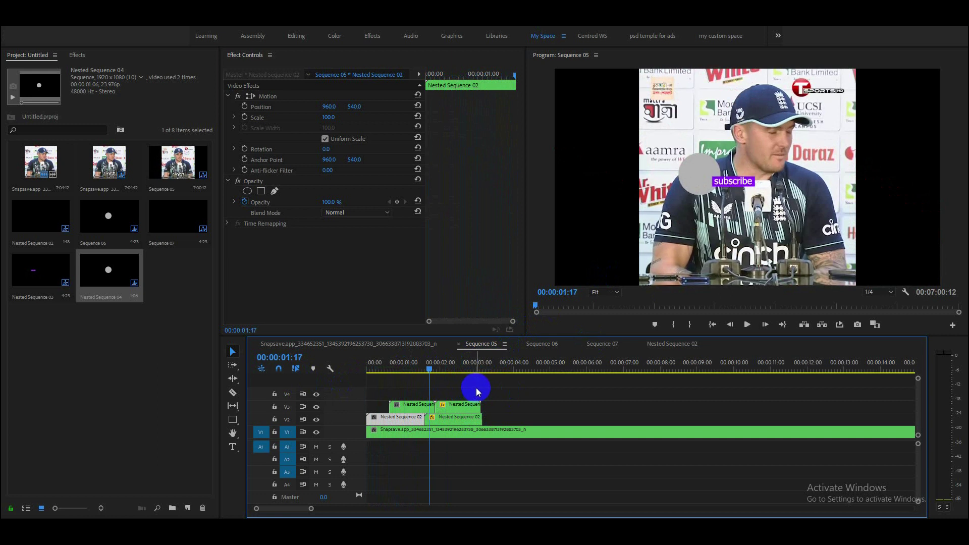
{"action": "key", "text": "space"}
{"action": "left_click", "coordinate": [568, 414]}
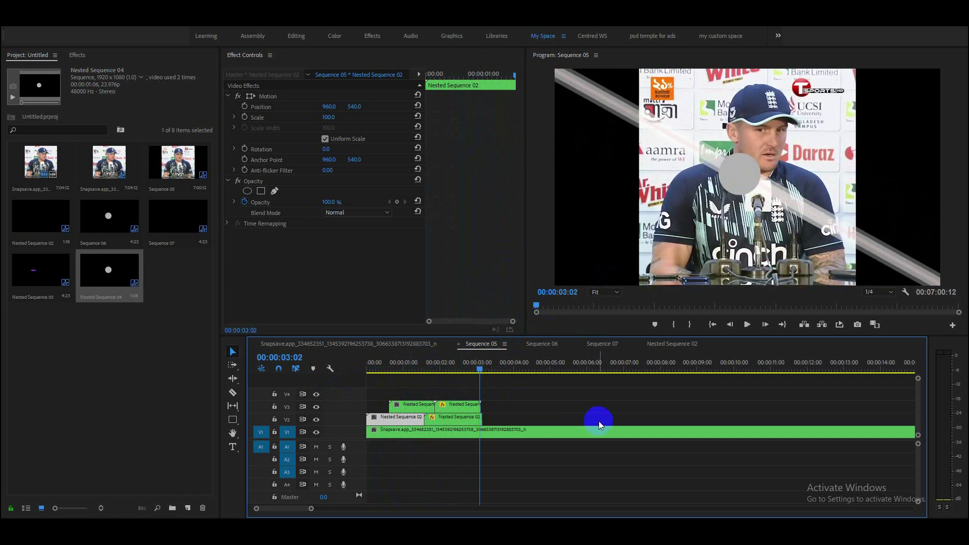